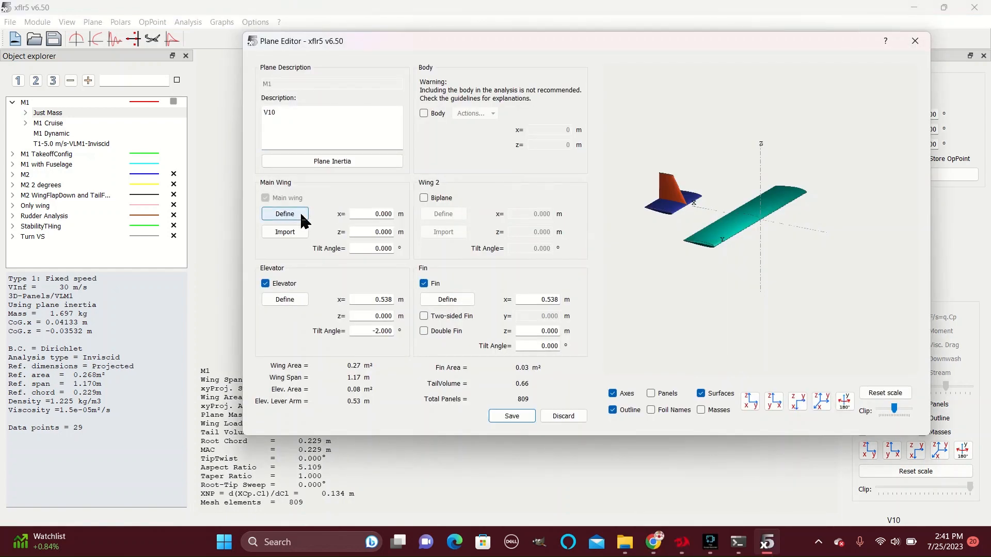
Review the main wing's section table and 3D shape in its definition, and save it on closing.
left_click(300, 210)
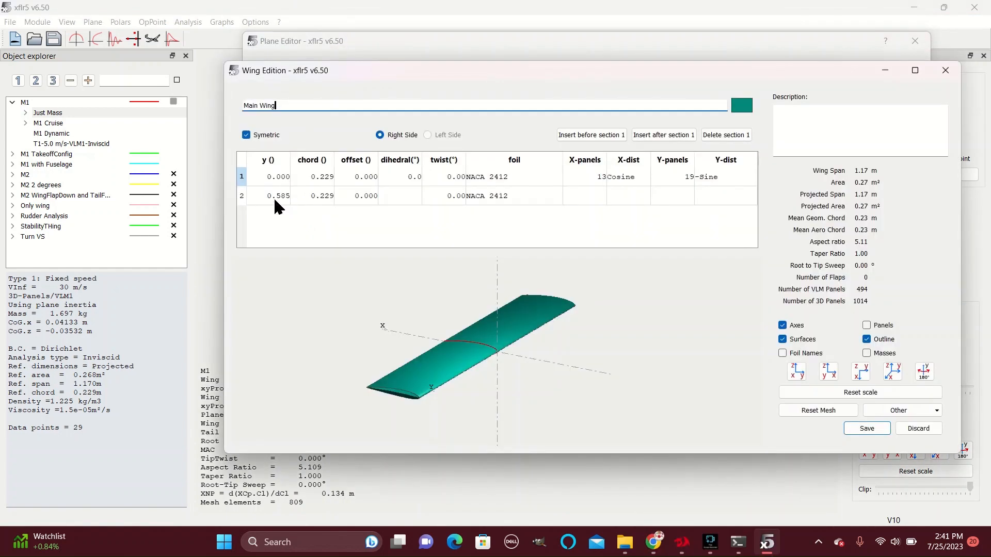
left_click(285, 202)
left_click(280, 203)
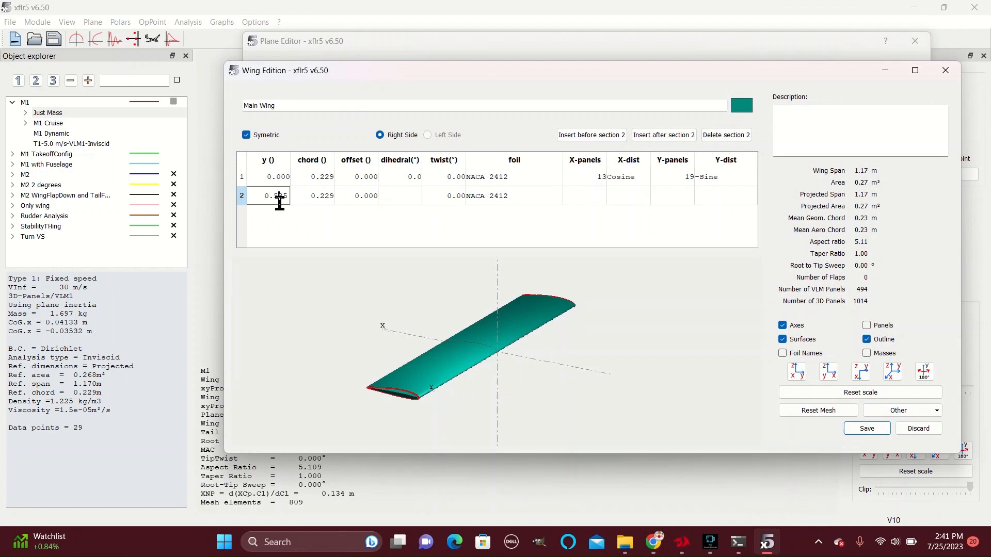
left_click(514, 312)
left_click_drag(515, 315, 538, 292)
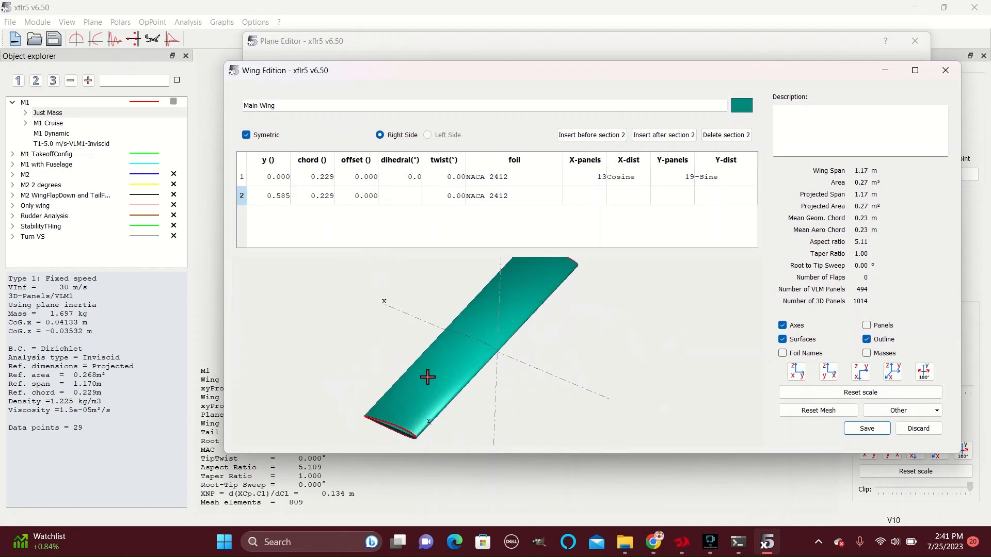
left_click_drag(428, 377, 410, 356)
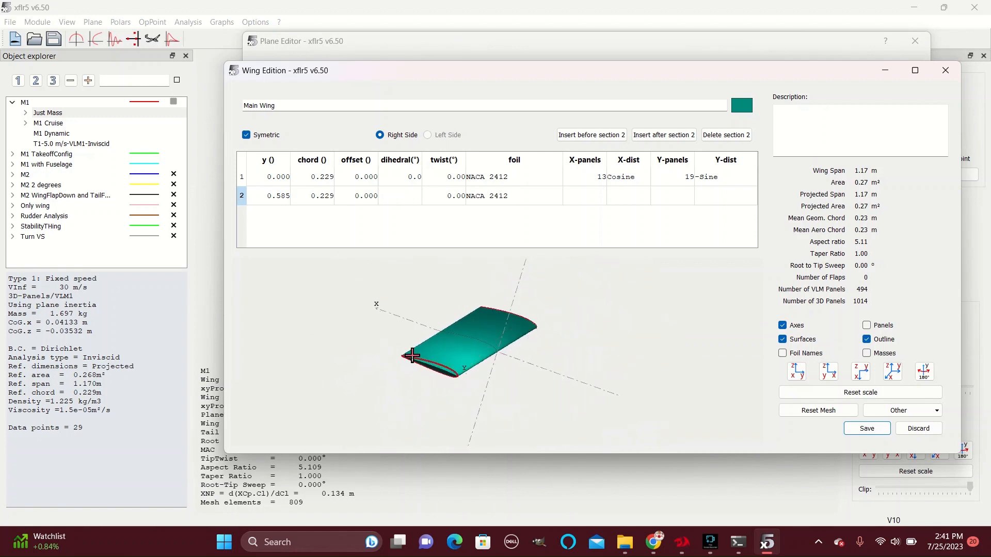
left_click(944, 70)
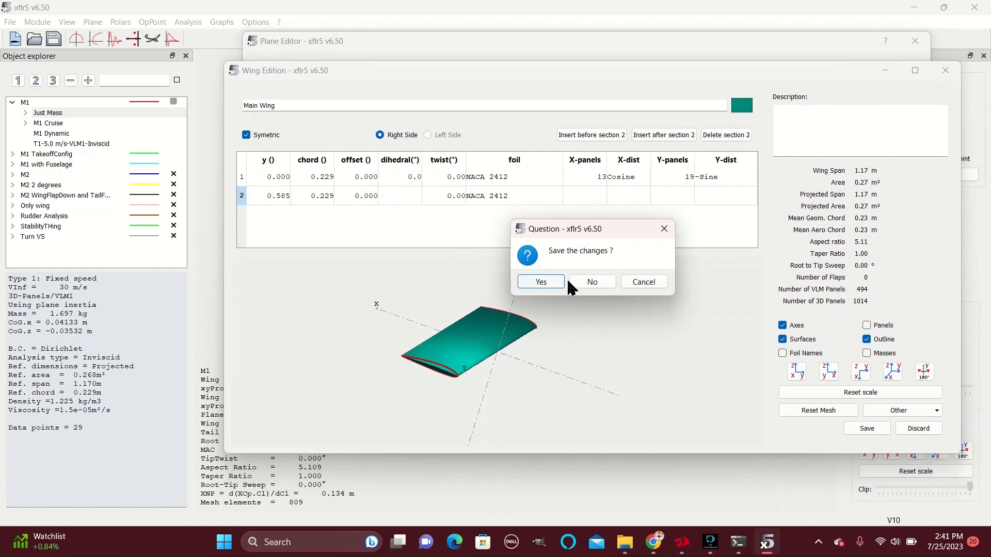
left_click(538, 282)
Review the elevator's section definition and its x position in the plane editor, leaving the geometry as it is.
left_click(287, 302)
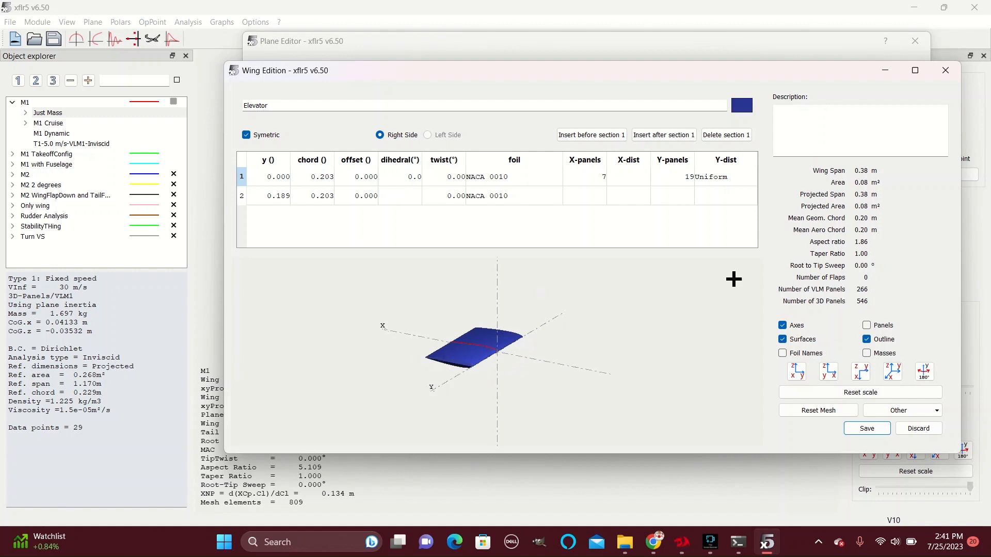
left_click(918, 428)
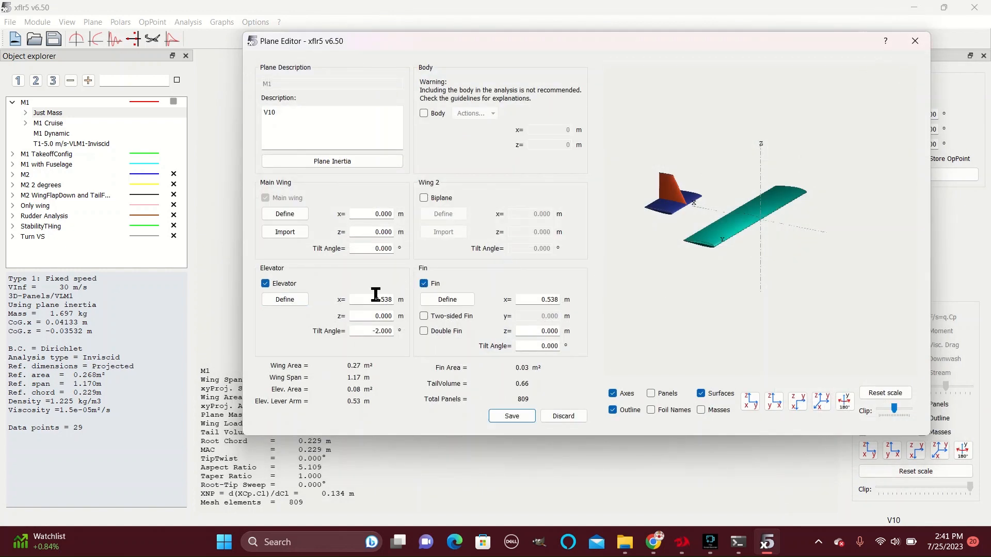
left_click_drag(375, 300, 398, 304)
double_click(382, 299)
left_click(297, 299)
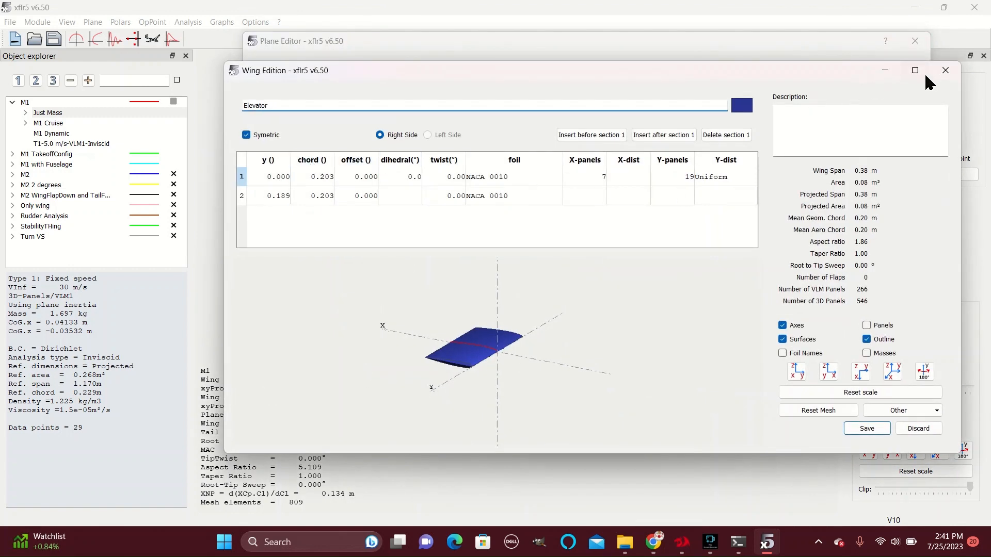
left_click(945, 70)
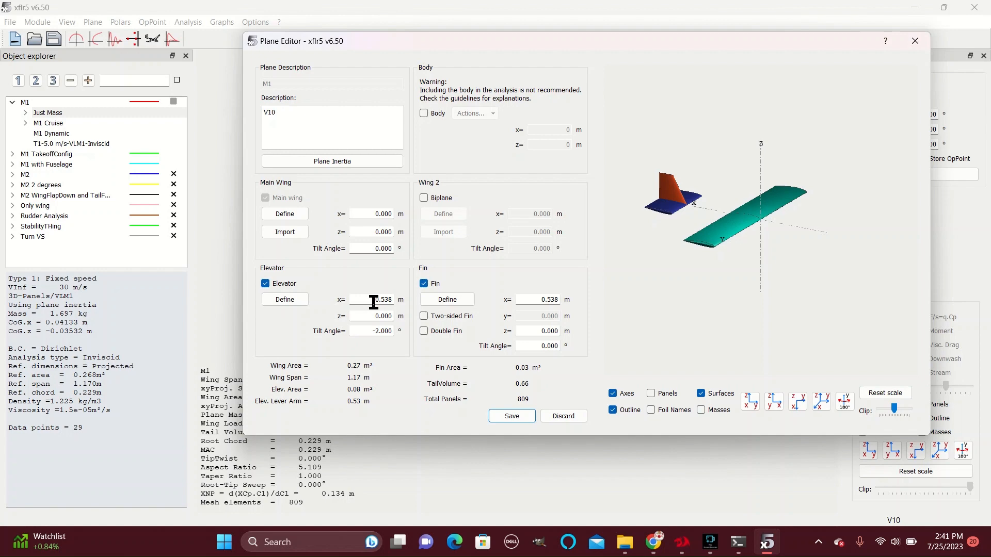
Review the plane's inertia properties and additional point masses, and close the plane editor.
left_click(320, 162)
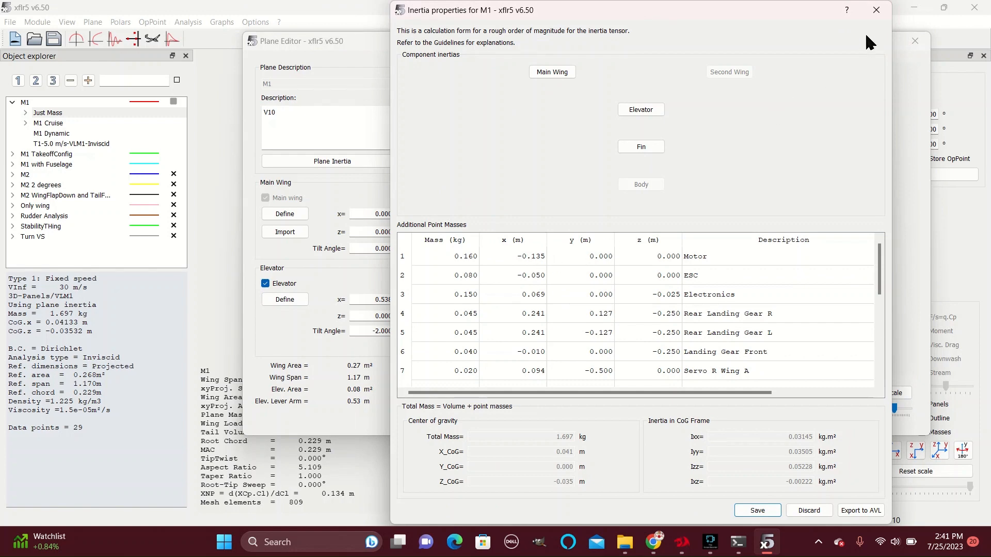
left_click(877, 11)
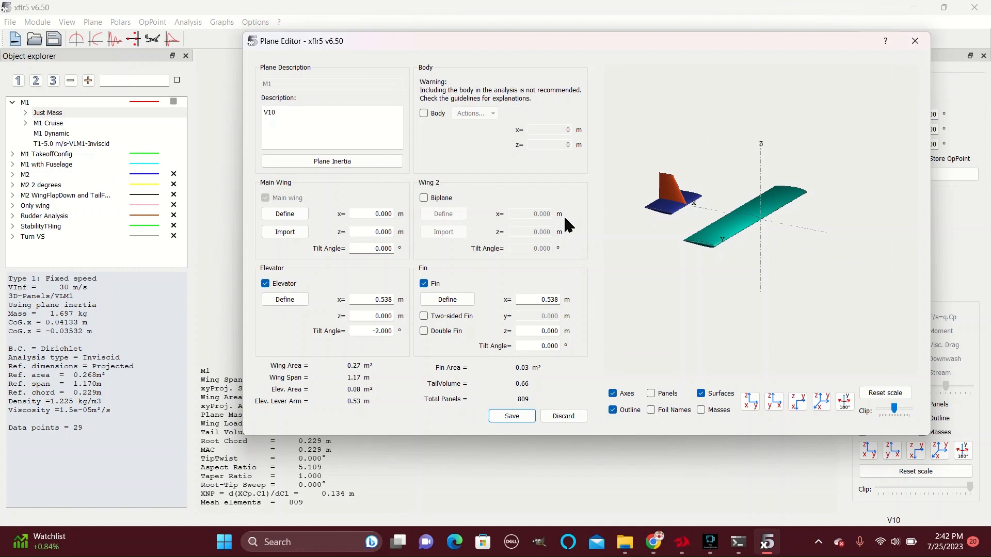
left_click(913, 41)
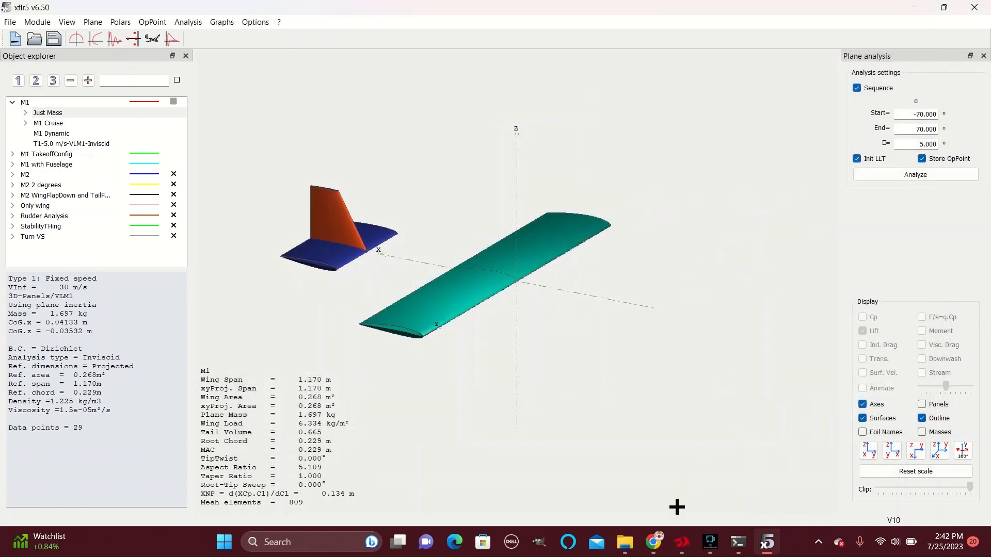
Switch to Chrome and go to airfoiltools.com.
left_click(653, 542)
left_click(287, 34)
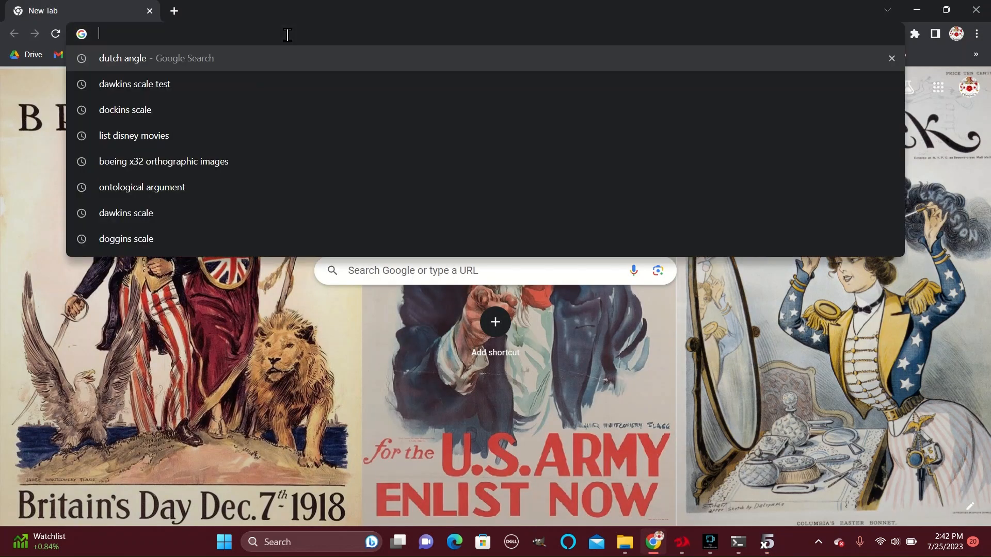
type("airfoiltools.com")
key("Return")
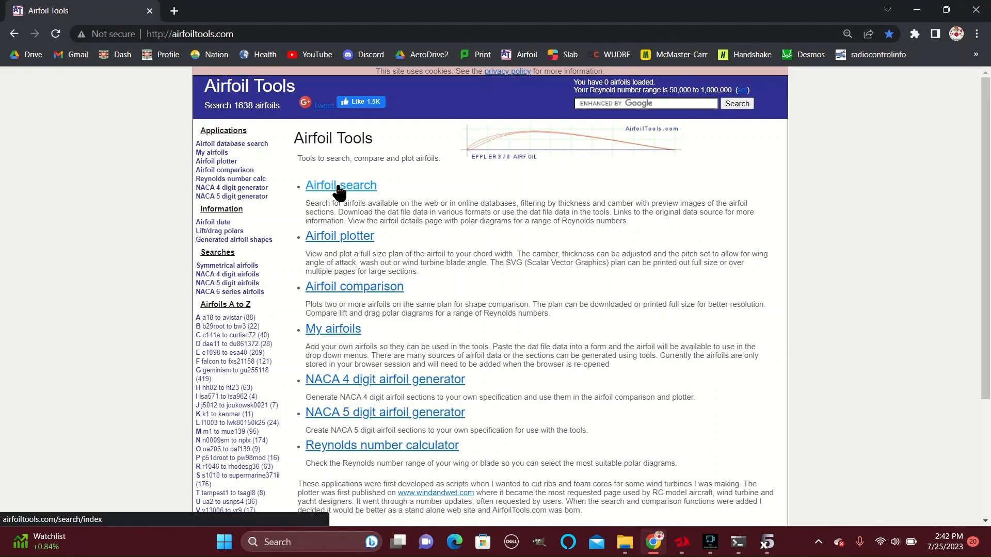
Search the airfoil database for naca 2412.
left_click(338, 185)
left_click(523, 185)
type("naca")
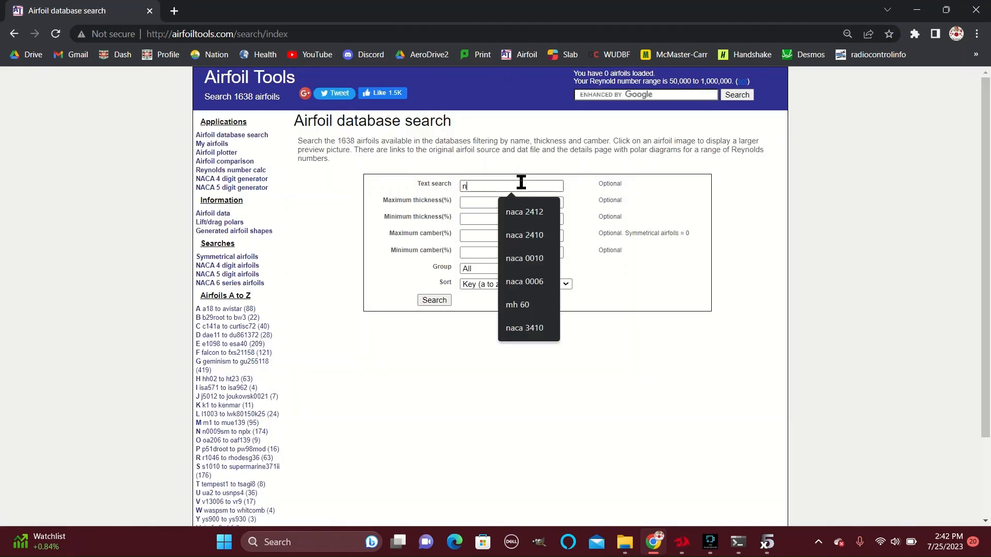
key("Down")
type("\\")
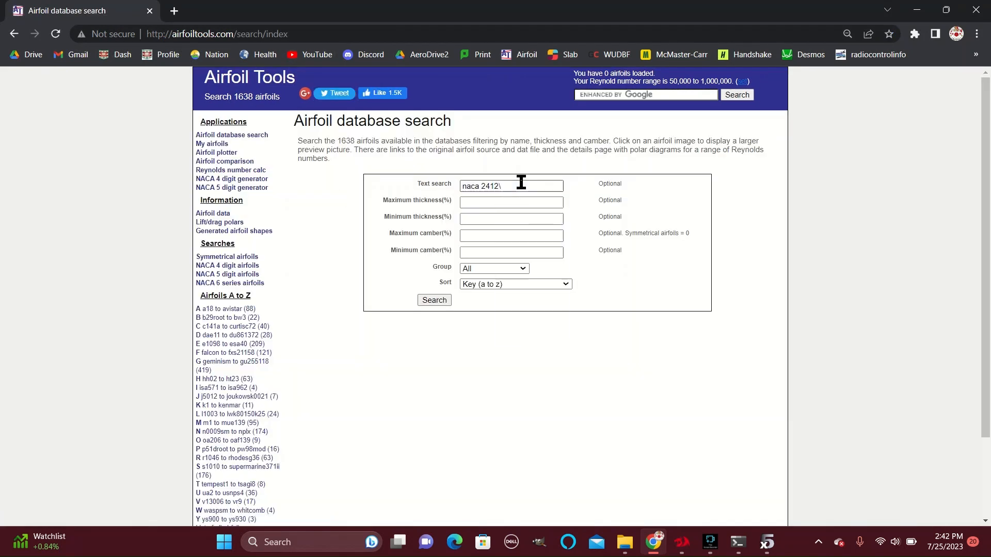
key("Return")
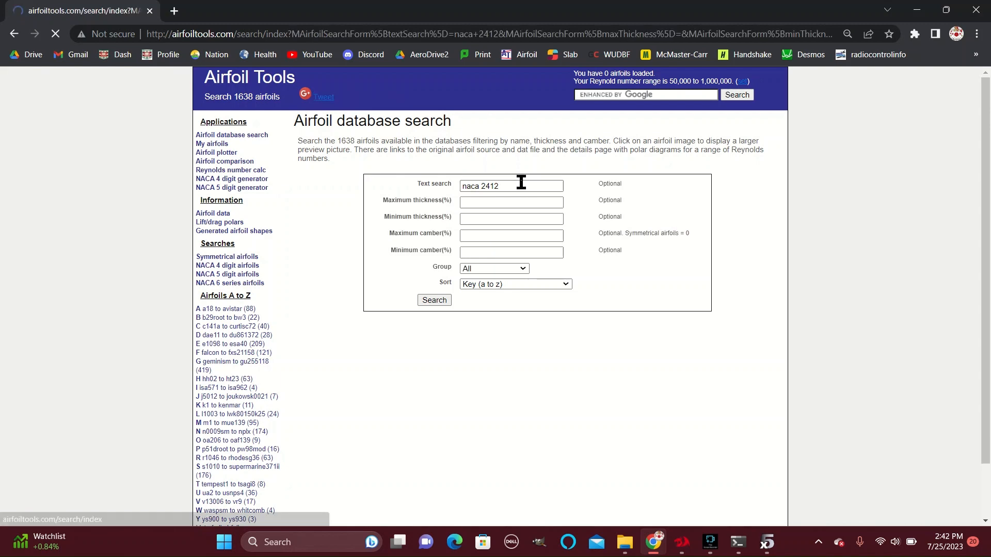
Open the NACA 2412 Selig format dat file and select all its coordinate rows without the title line.
scroll(534, 201, "down", 2)
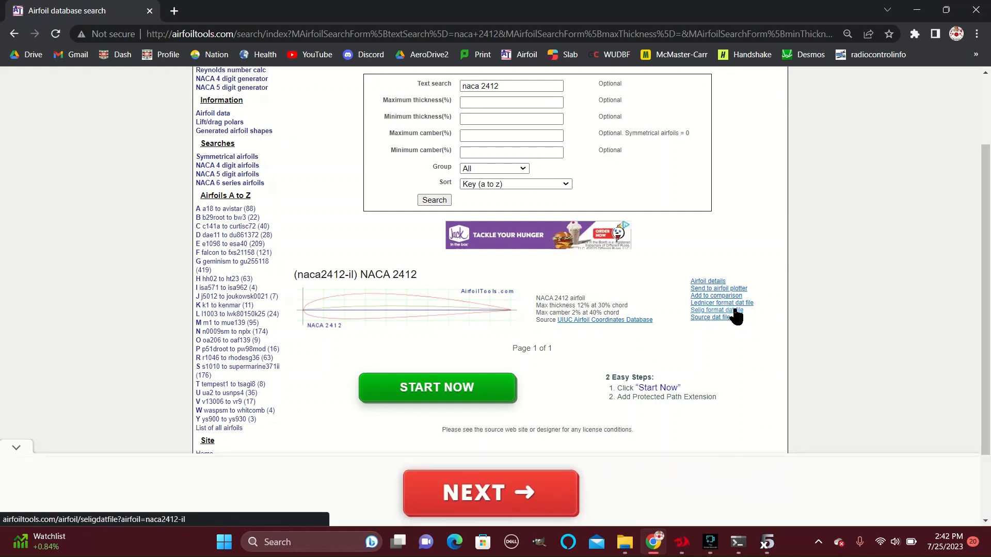
left_click(734, 310)
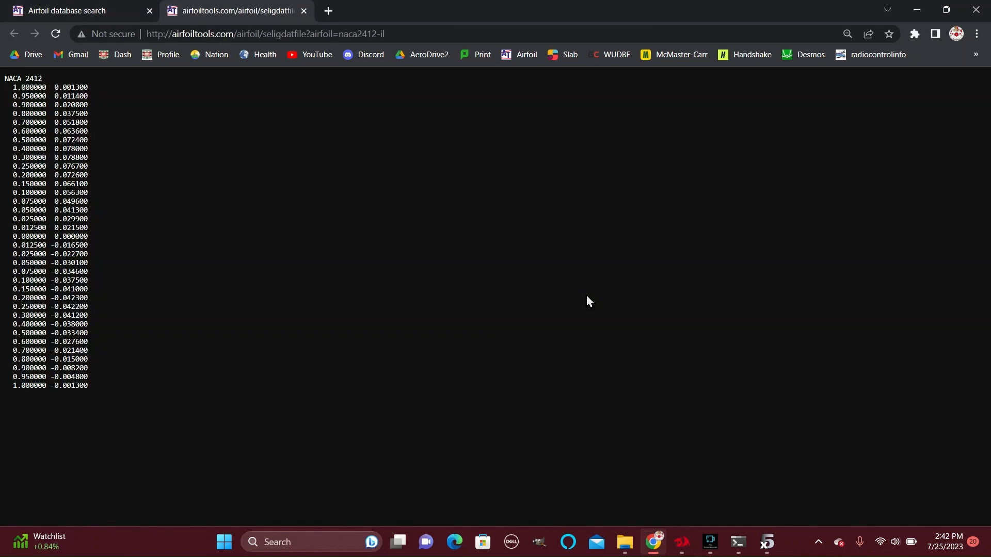
left_click_drag(89, 387, 14, 89)
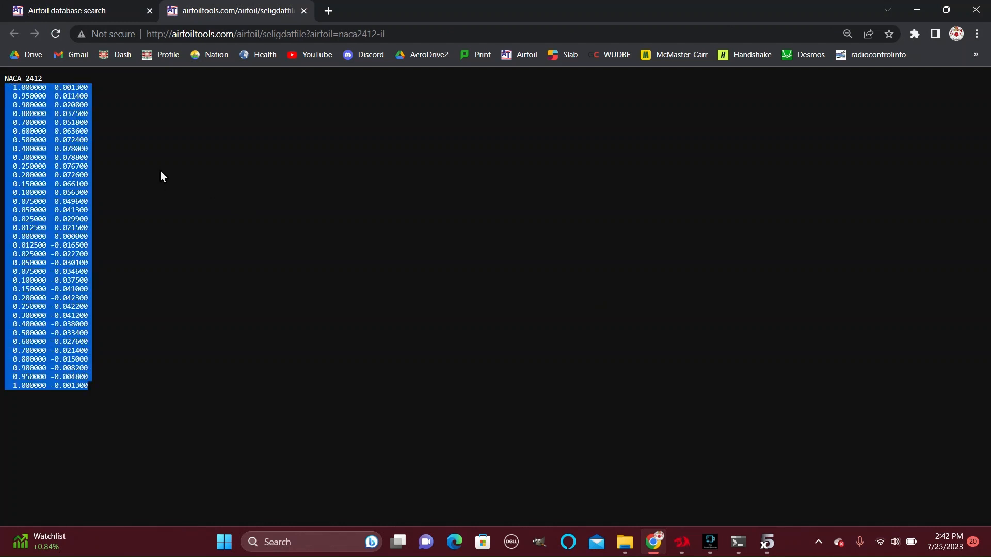
In File Explorer, create an Excel worksheet named Naca 2412 in the Aircraft Solidworks folder and open it.
key("alt+Tab")
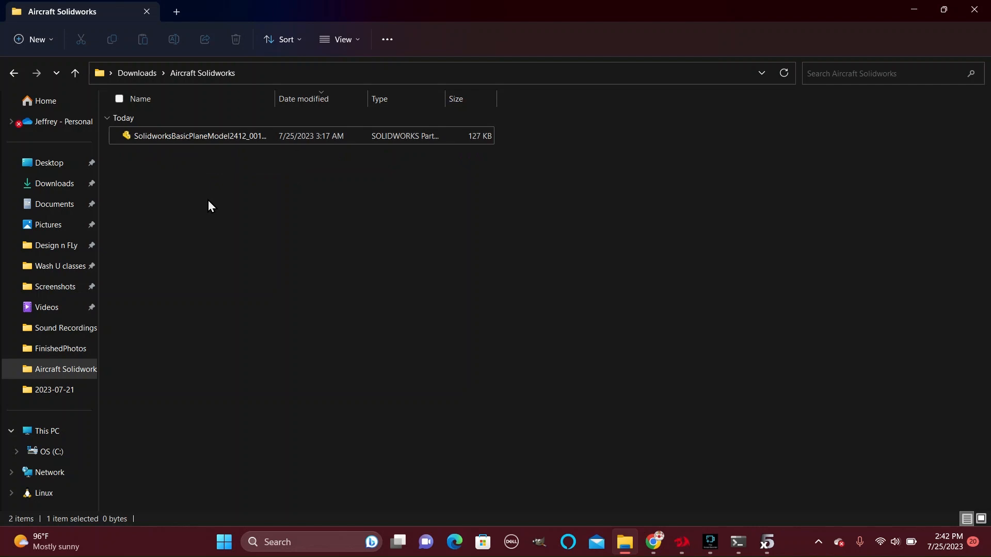
right_click(201, 188)
mouse_move(240, 287)
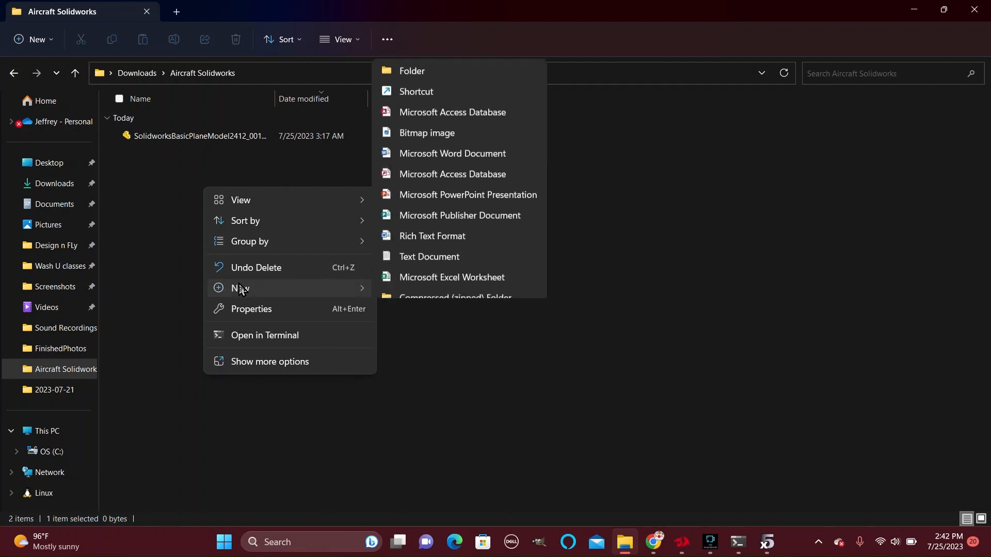
left_click(407, 265)
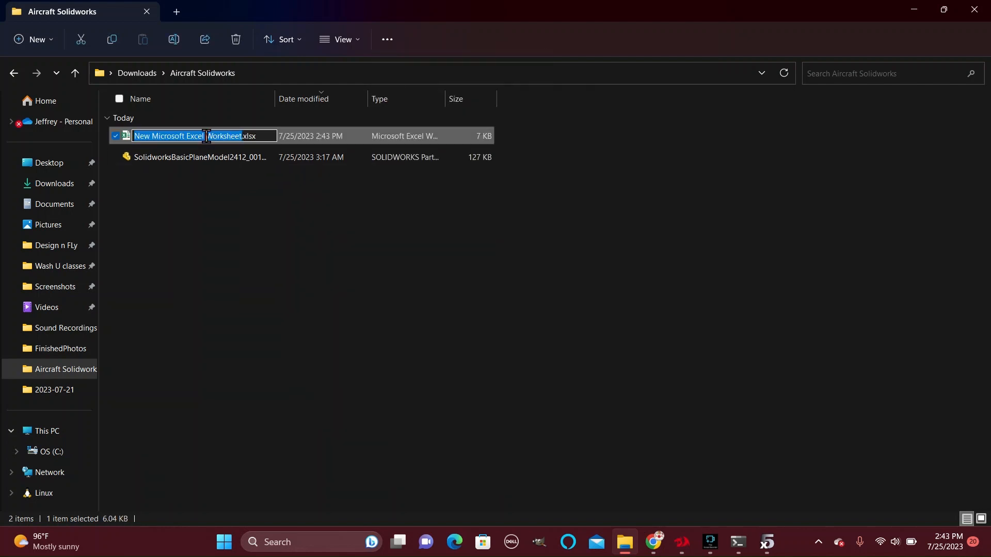
type("Naca 2412")
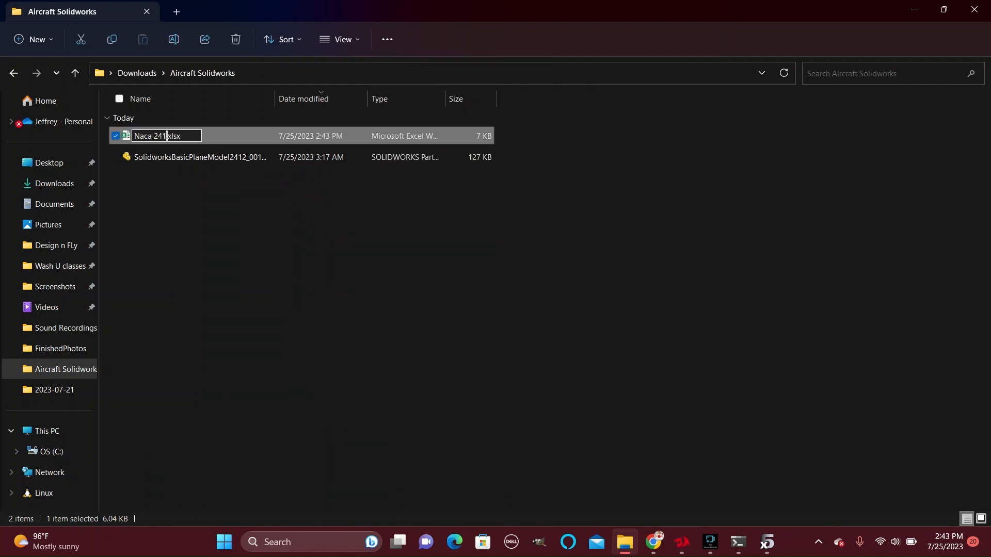
key("Return")
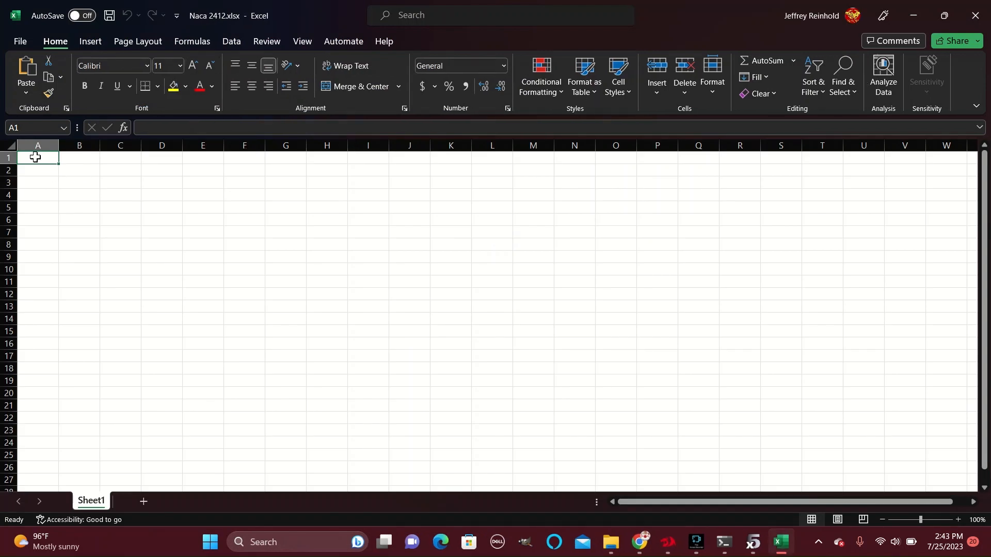
Paste the airfoil coordinates at A1 and split them into columns as delimited text, using tab and space delimiters.
key("ctrl+v")
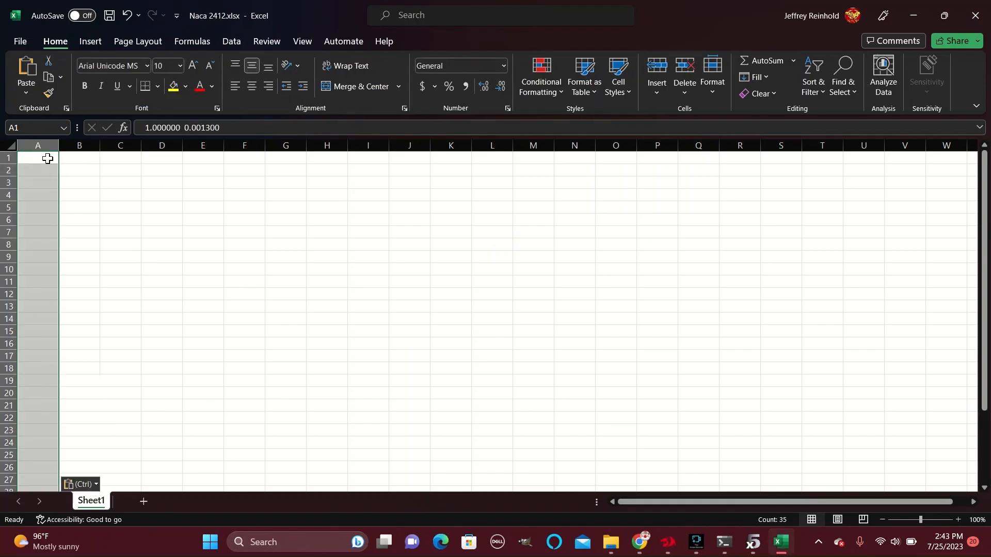
left_click(237, 42)
left_click(651, 77)
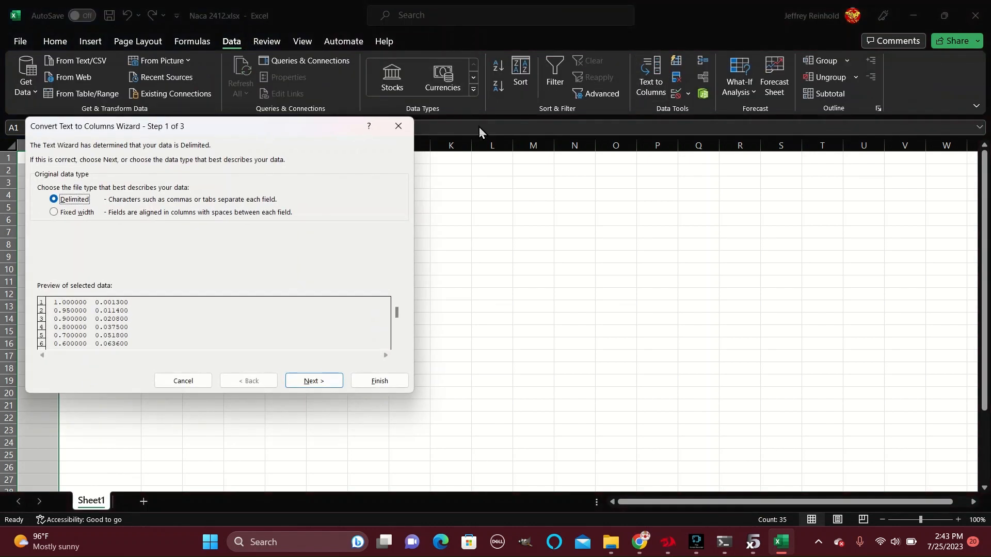
left_click(327, 384)
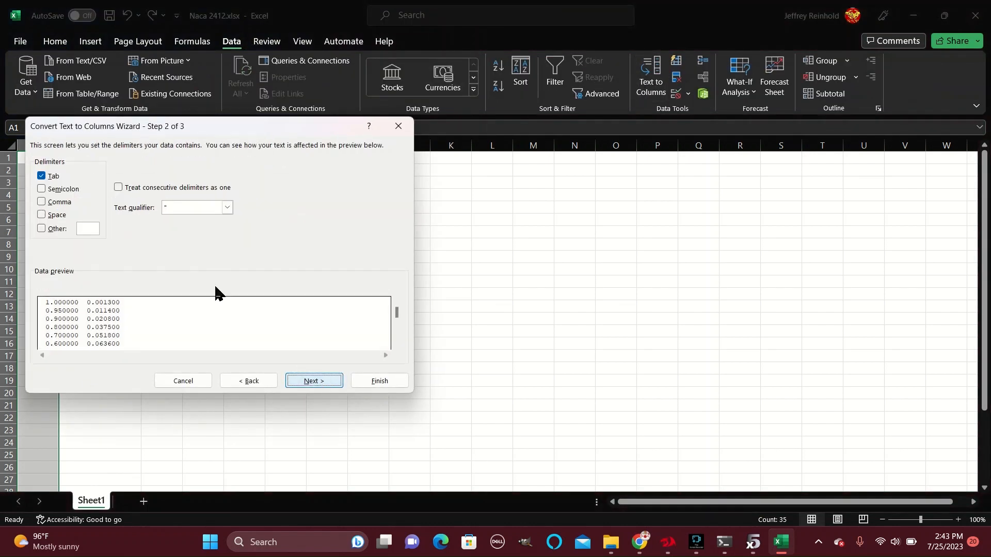
left_click(42, 214)
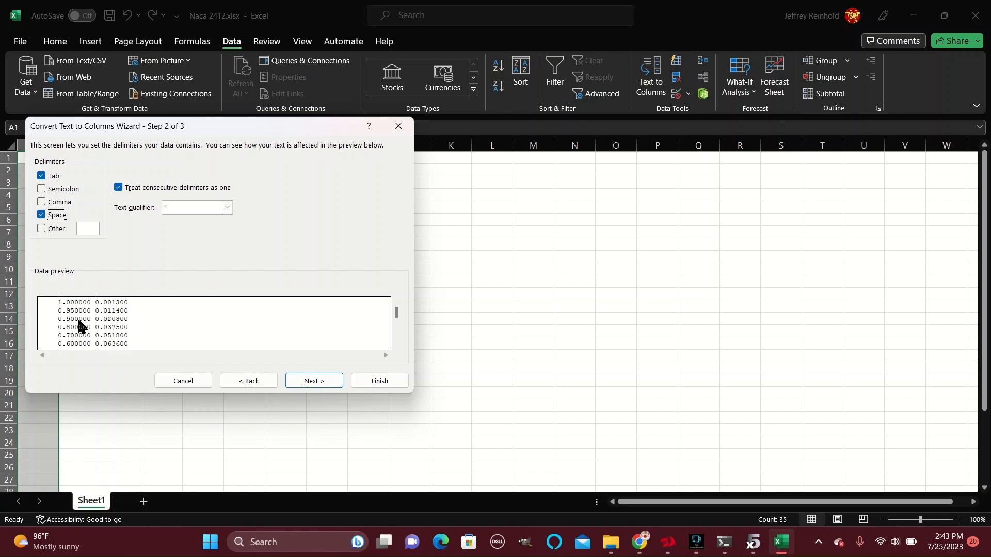
left_click(308, 383)
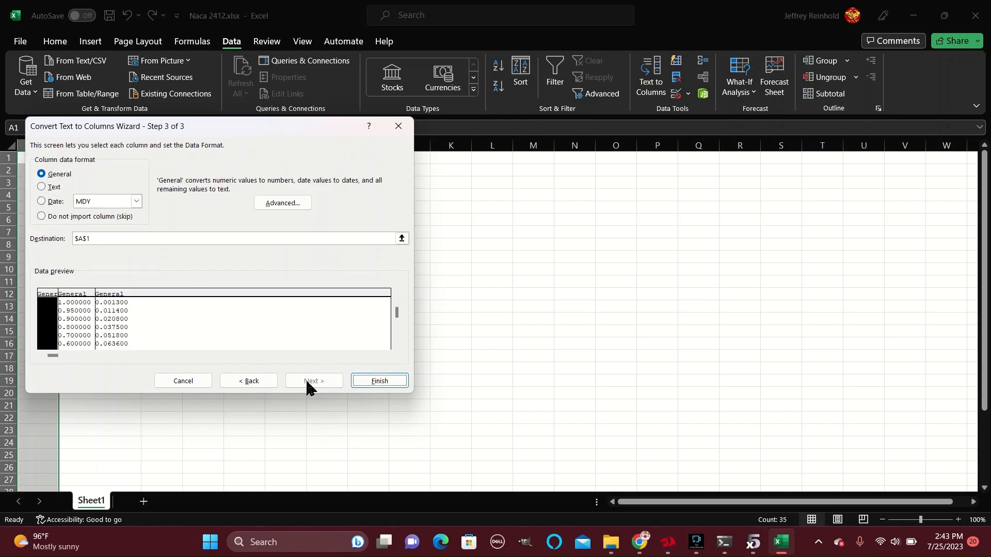
left_click(396, 382)
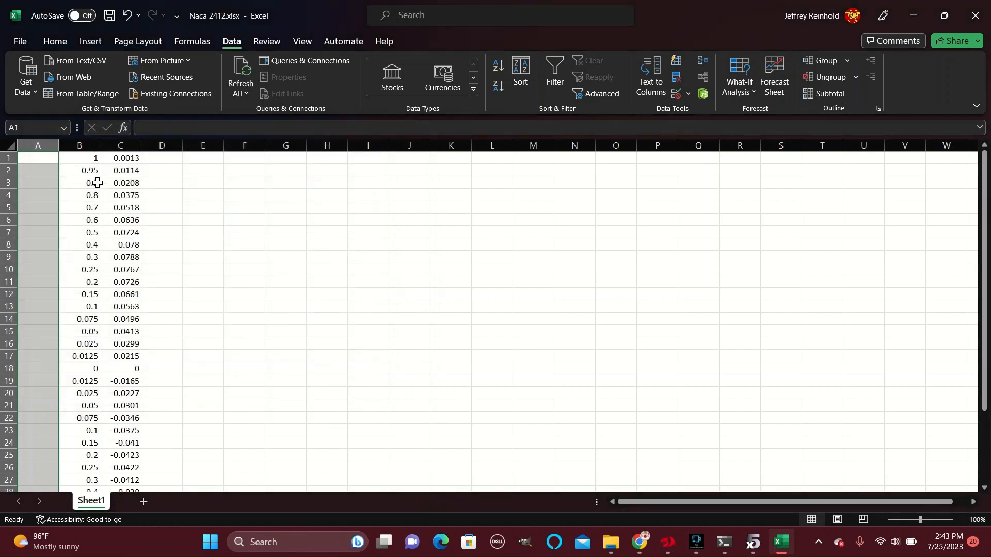
Enter 0 in each of the cells D1 to D5 as the third coordinate.
left_click(168, 161)
type("0")
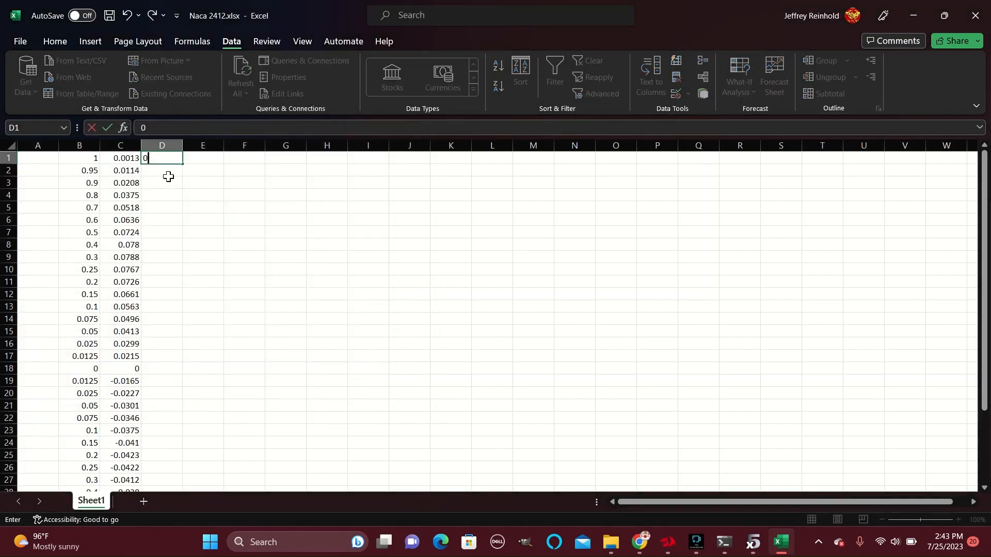
key("Return")
type("0")
key("Return")
type("0")
key("Return")
type("0")
key("Return")
type("0")
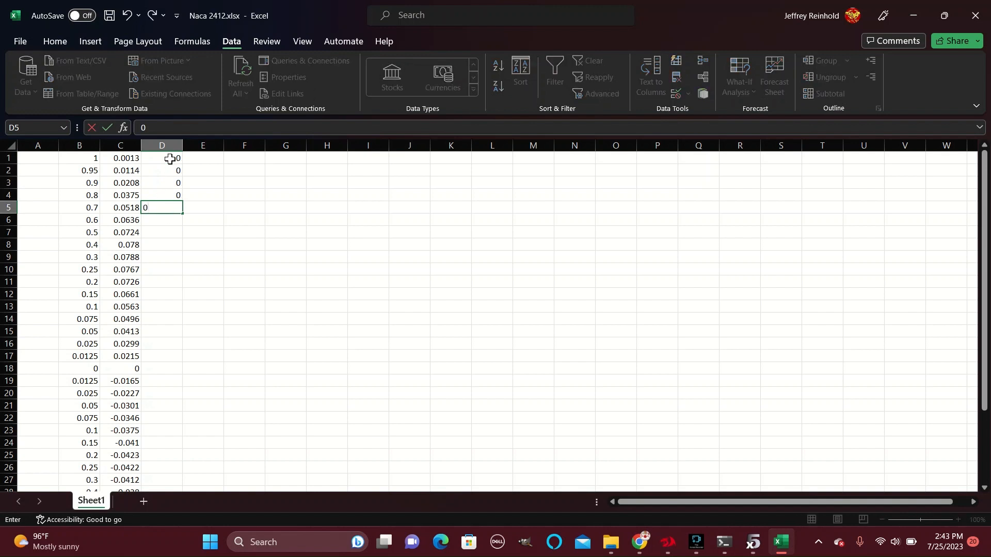
Copy the zeros in D1:D5 and paste them repeatedly down column D until every coordinate row through D35 holds 0.
left_click_drag(170, 158, 173, 205)
key("ctrl+c")
left_click(163, 221)
key("ctrl+v")
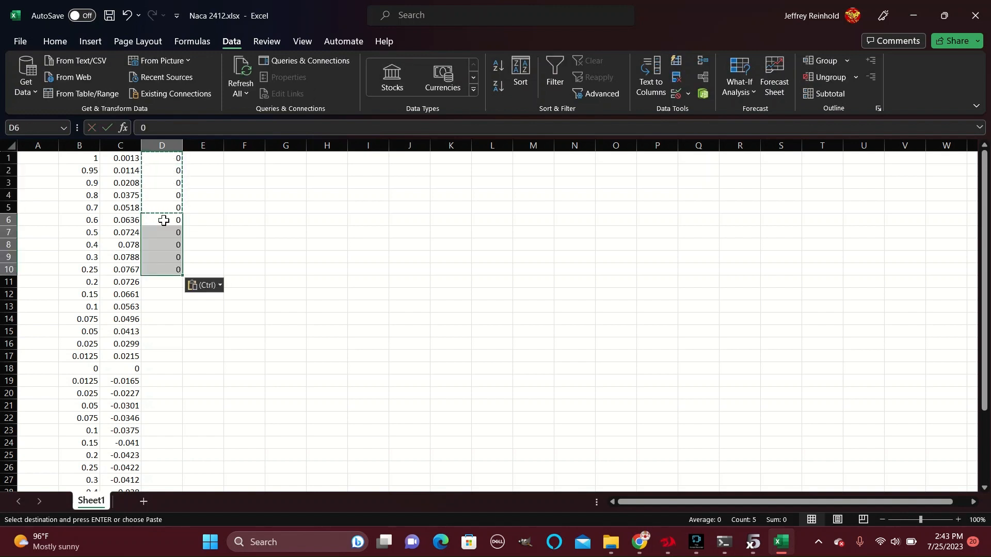
left_click(163, 283)
key("ctrl+v")
left_click(158, 346)
key("ctrl+v")
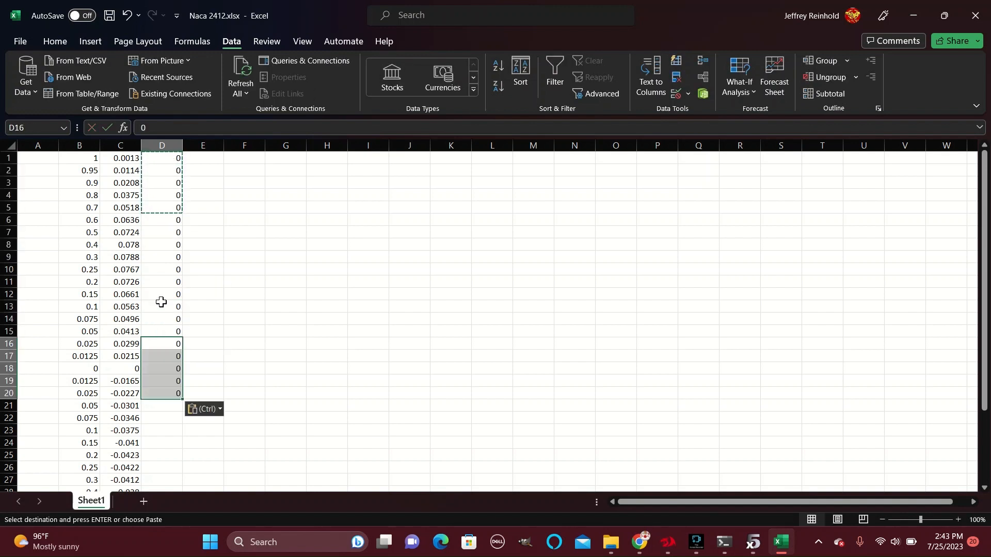
scroll(167, 263, "down", 6)
left_click(169, 185)
key("ctrl+v")
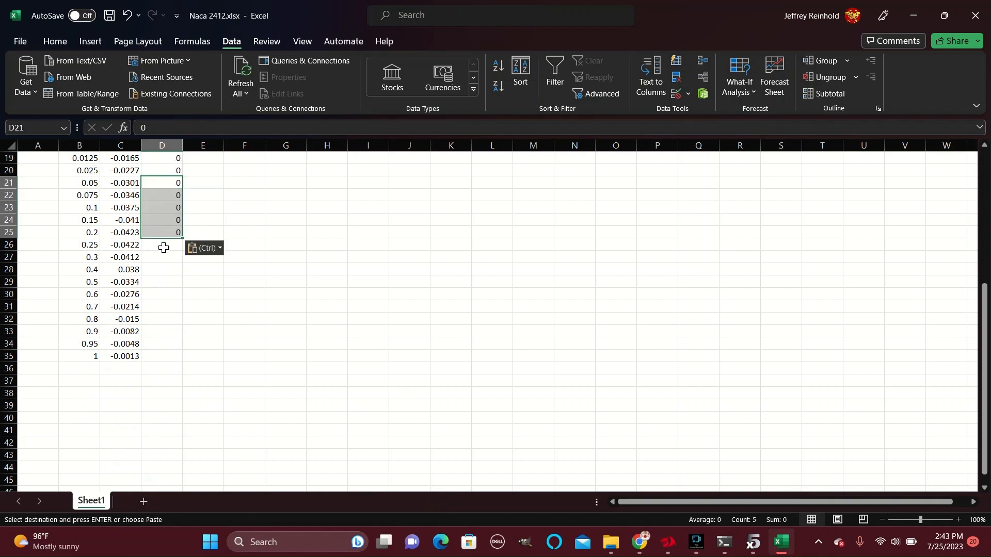
left_click(164, 247)
key("ctrl+v")
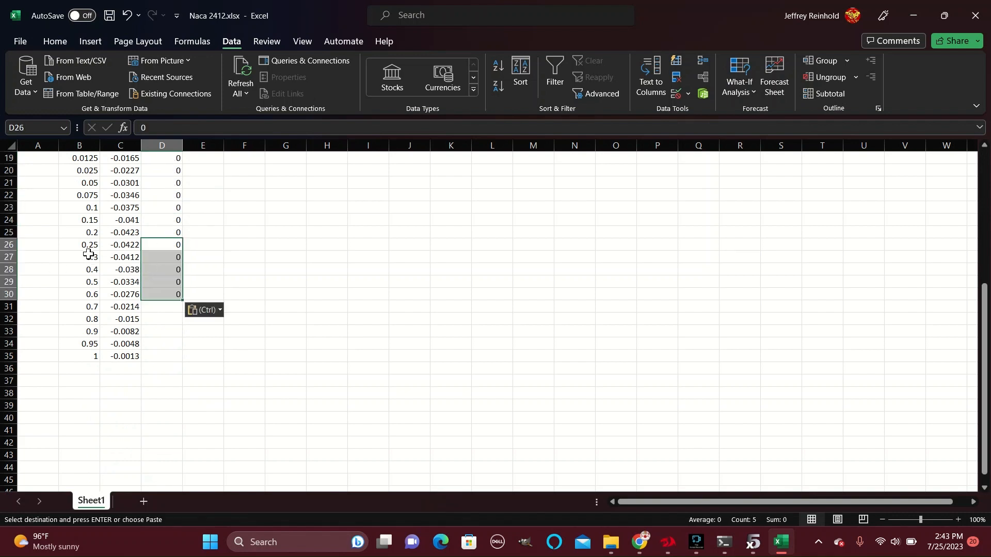
left_click(157, 307)
key("ctrl+v")
left_click(162, 354)
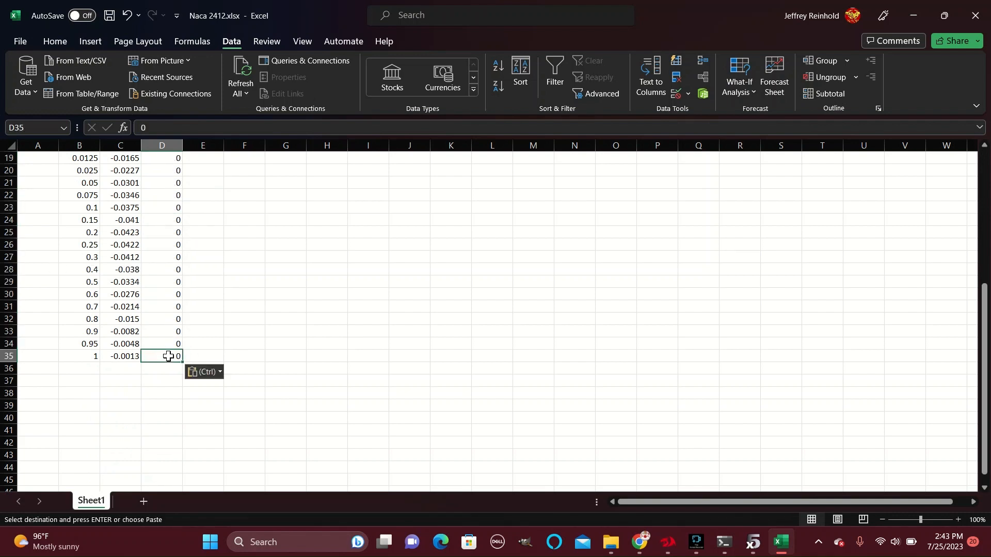
Move the coordinate block B1:D35 so it starts at cell A1, and save the workbook.
left_click_drag(169, 356, 77, 161)
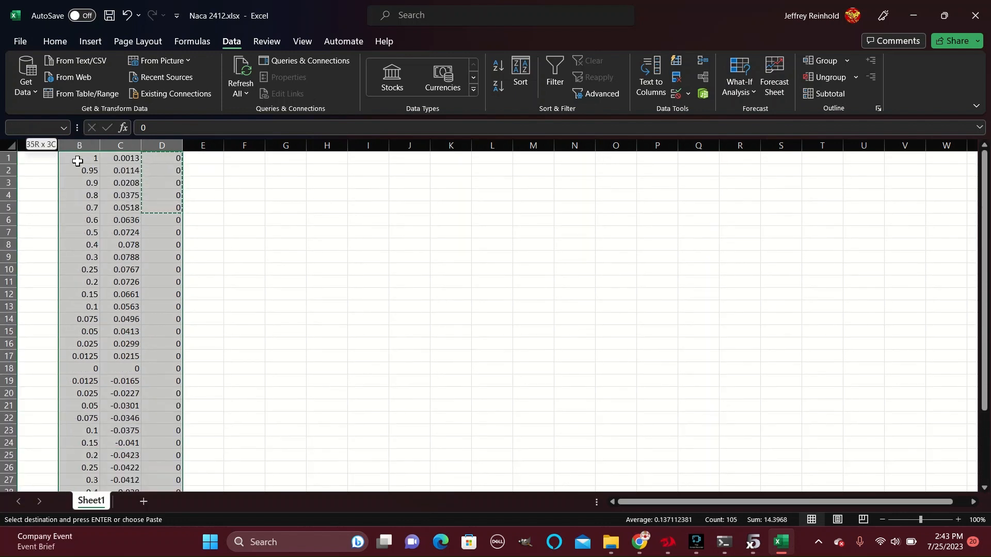
key("ctrl+c")
scroll(44, 168, "down", 5)
scroll(43, 168, "up", 5)
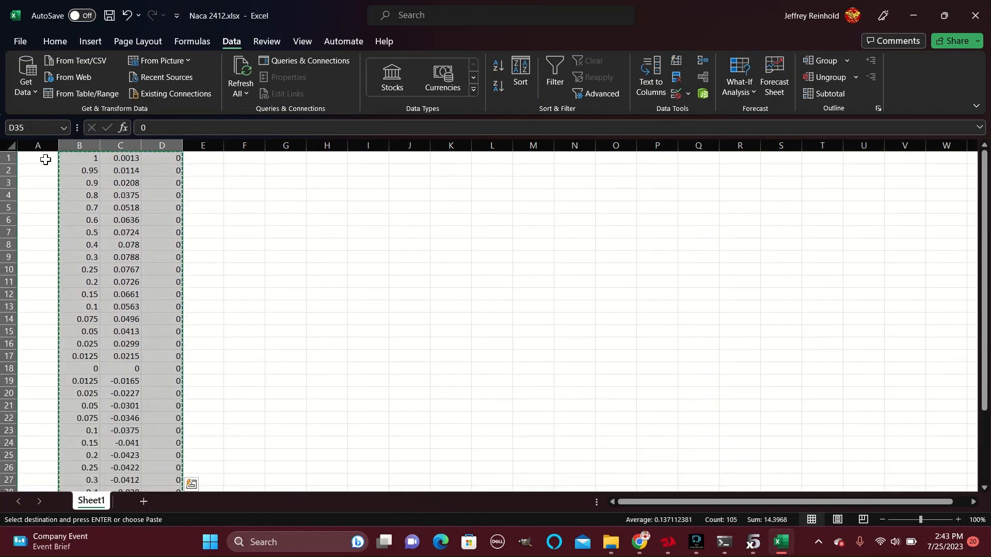
left_click(45, 160)
key("ctrl+v")
left_click(109, 16)
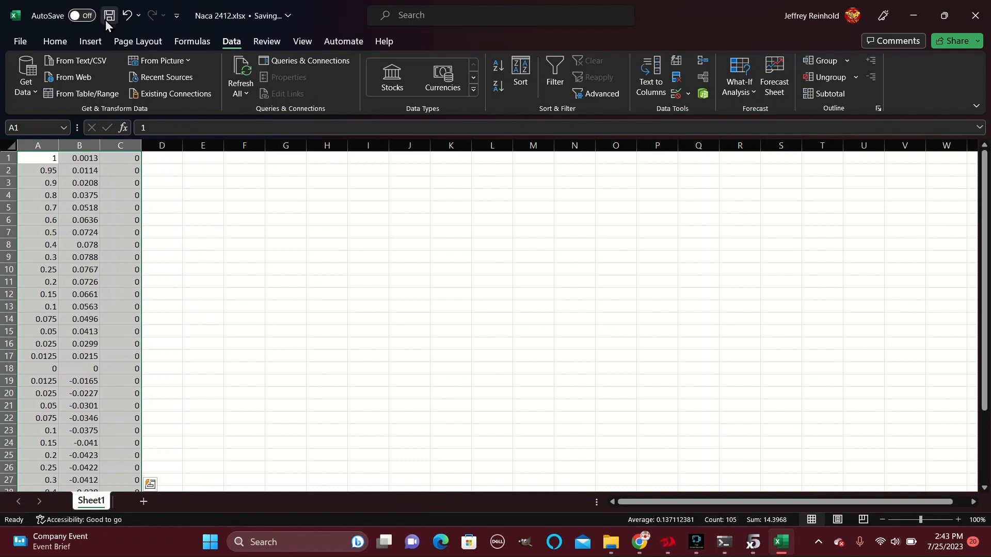
Save the sheet as a tab-delimited text file named Naca 2412 in the Aircraft Solidworks folder and close the workbook.
left_click(18, 40)
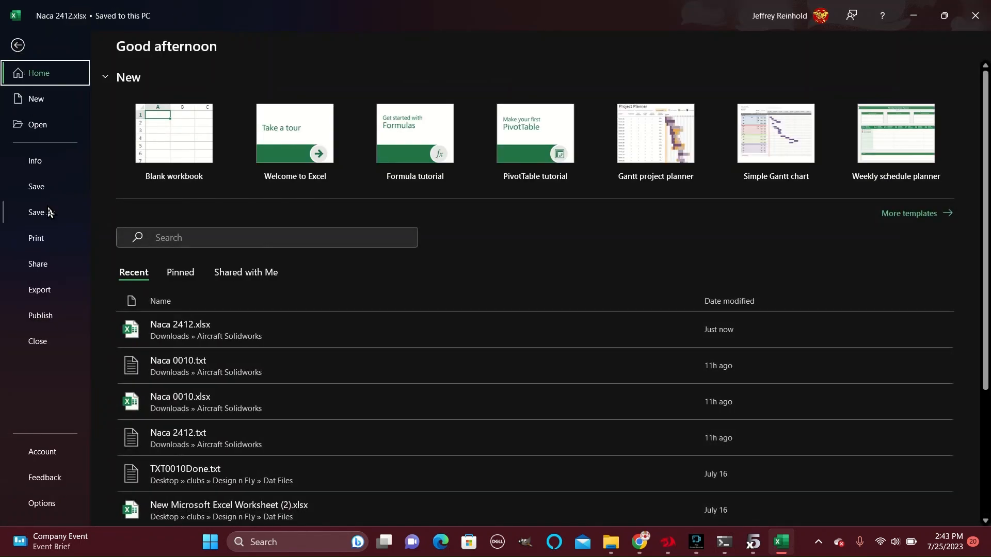
left_click(48, 213)
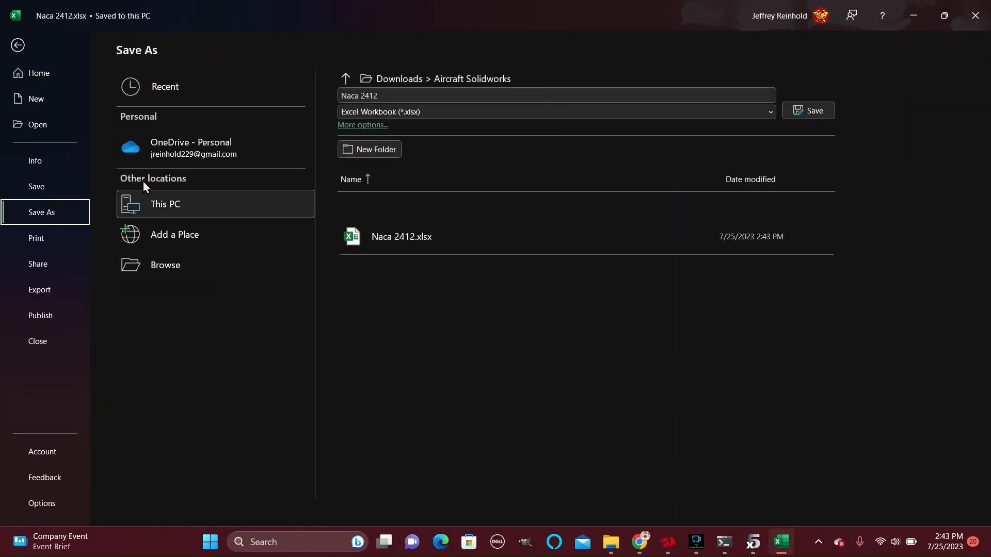
left_click(461, 112)
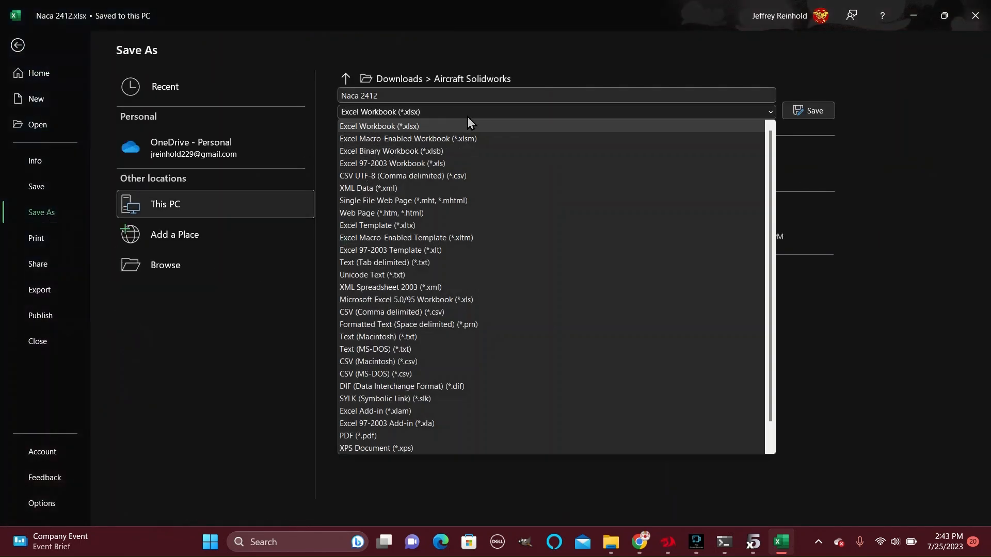
left_click(423, 263)
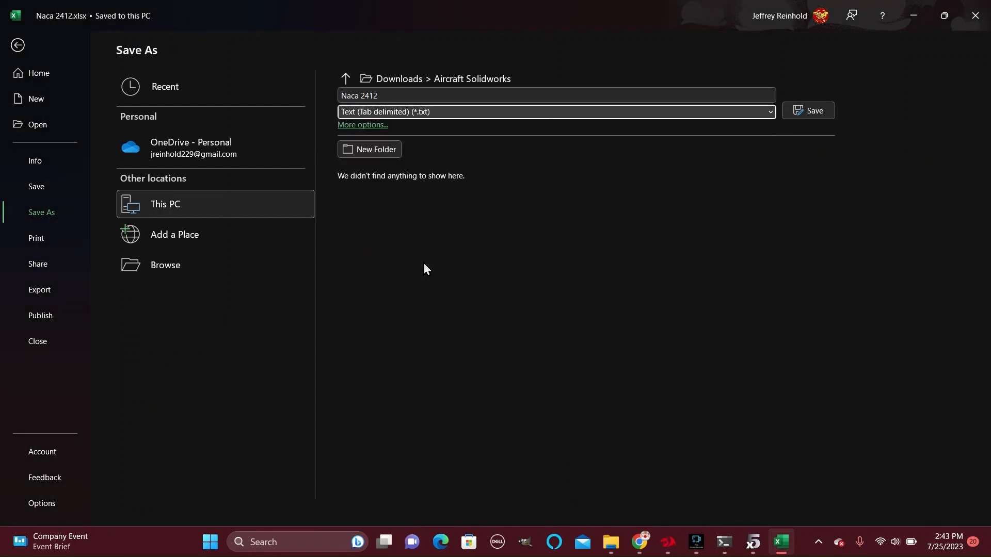
left_click(801, 112)
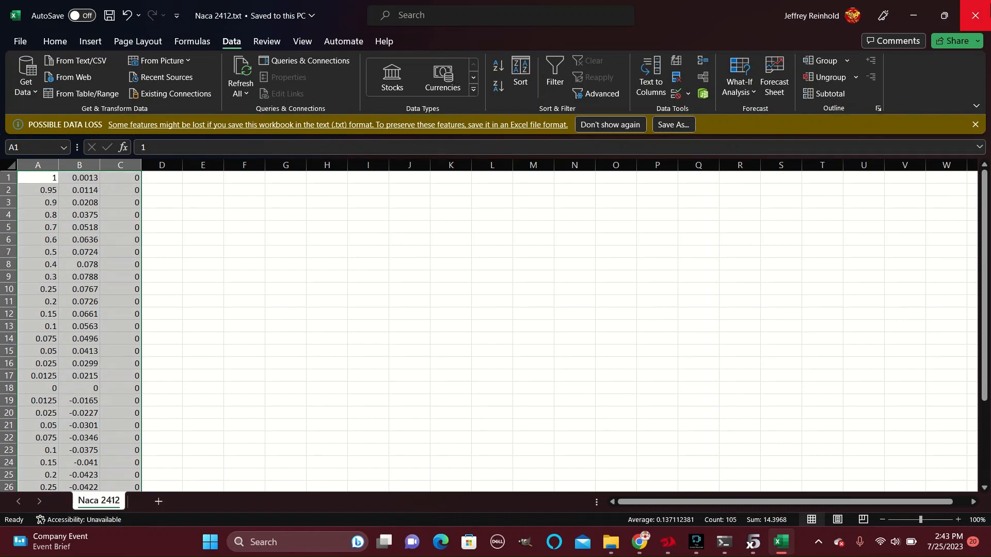
left_click(975, 16)
left_click(464, 270)
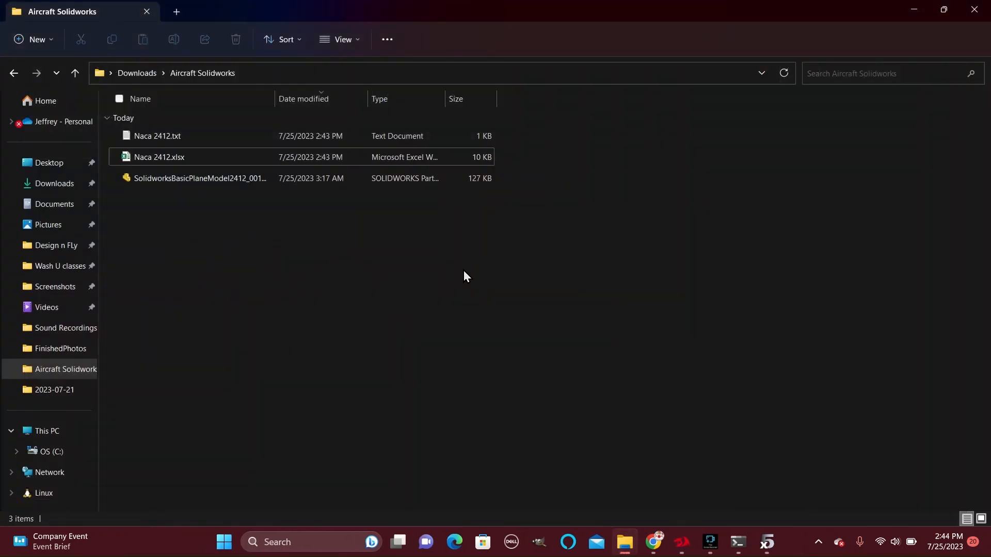
Open Naca 2412.txt, examine its three coordinate columns down to the last row, and close it.
left_click(185, 144)
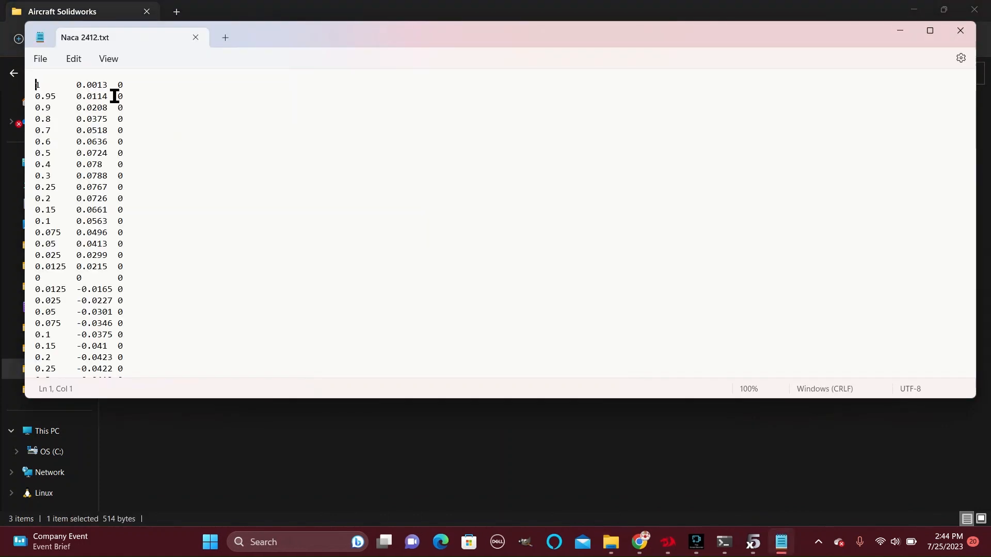
scroll(134, 230, "down", 4)
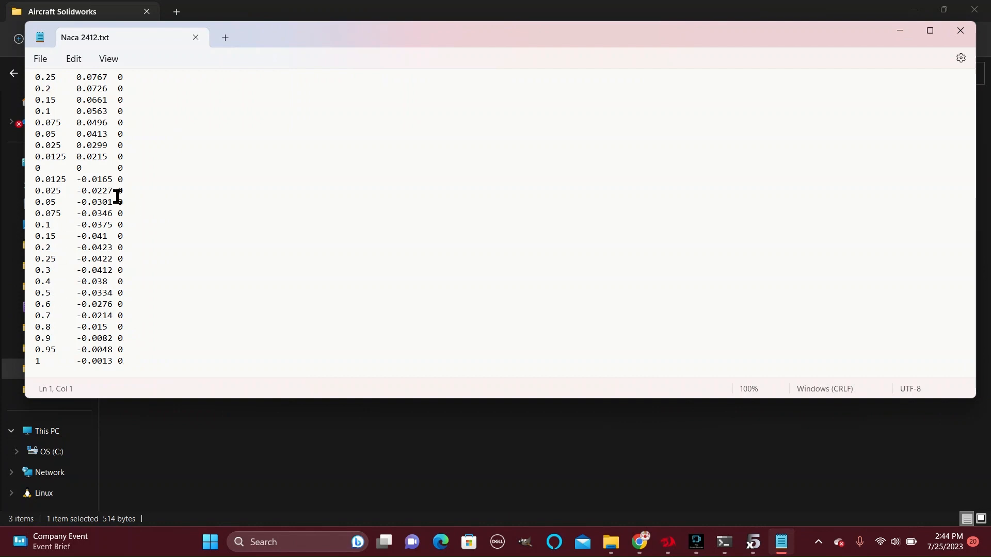
scroll(124, 115, "up", 3)
scroll(114, 140, "down", 3)
left_click(966, 30)
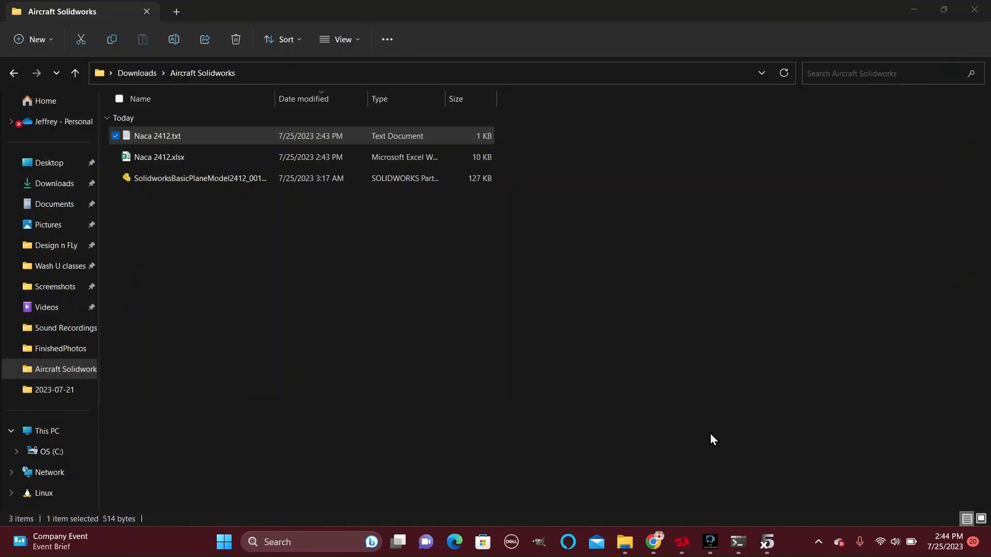
Switch to the Airfoil Tools database search page in Chrome and search for naca 0010.
left_click(654, 542)
left_click(124, 10)
scroll(505, 140, "up", 2)
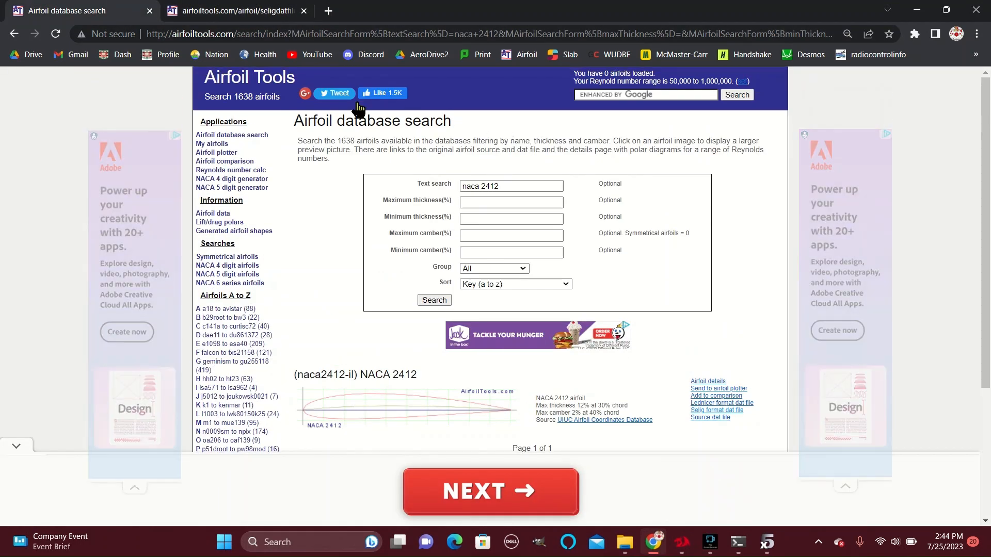
left_click_drag(508, 187, 482, 190)
type("0010")
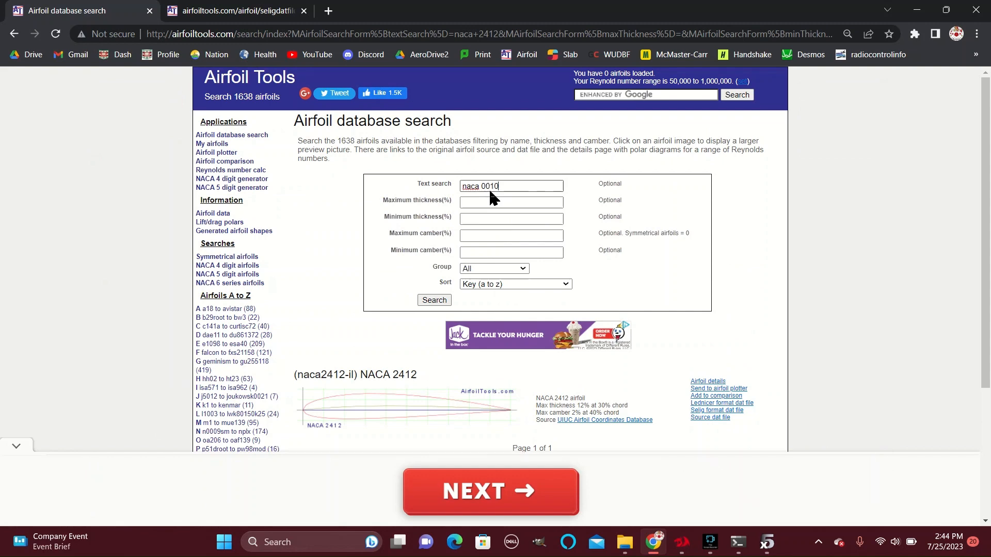
key("Return")
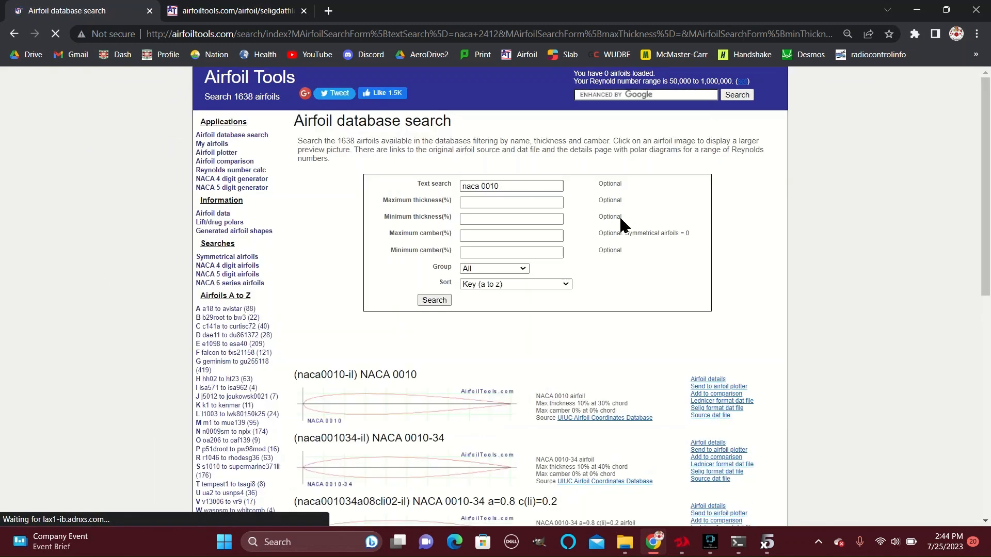
Open the NACA 0010 Selig format dat file and copy all its coordinate rows without the title line.
scroll(614, 231, "down", 3)
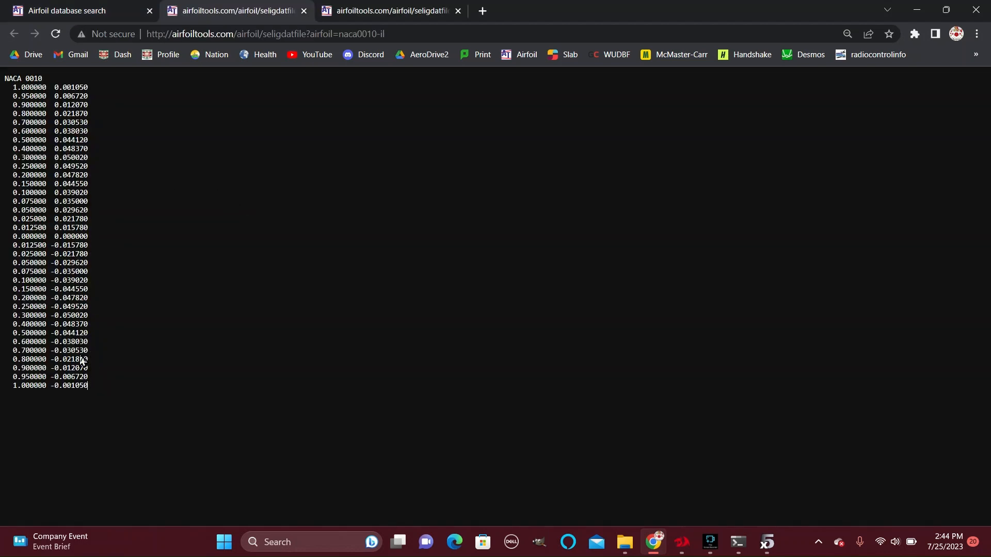
left_click_drag(88, 385, 1, 92)
In File Explorer, create an Excel worksheet named Naca 0010 in the Aircraft Solidworks folder and open it.
left_click(624, 542)
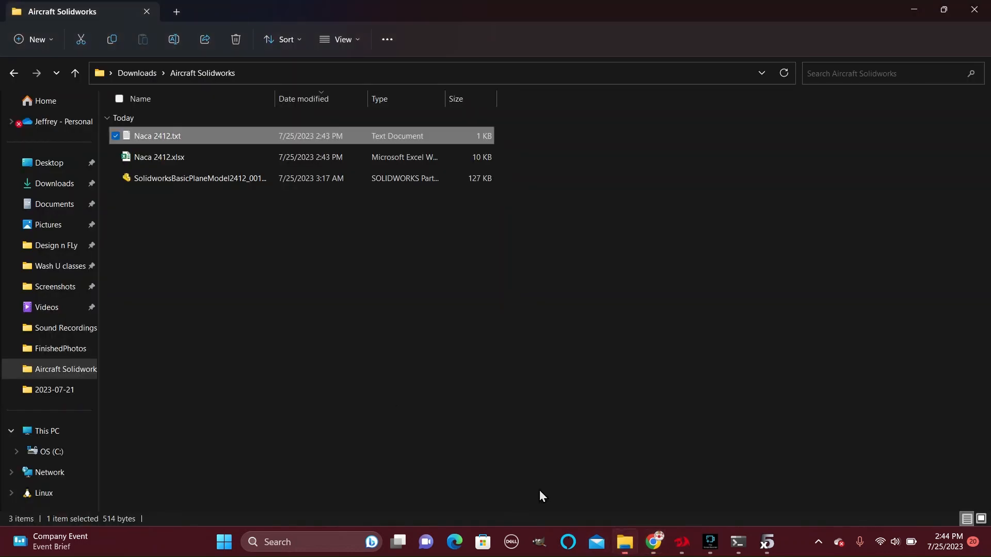
right_click(197, 239)
mouse_move(267, 341)
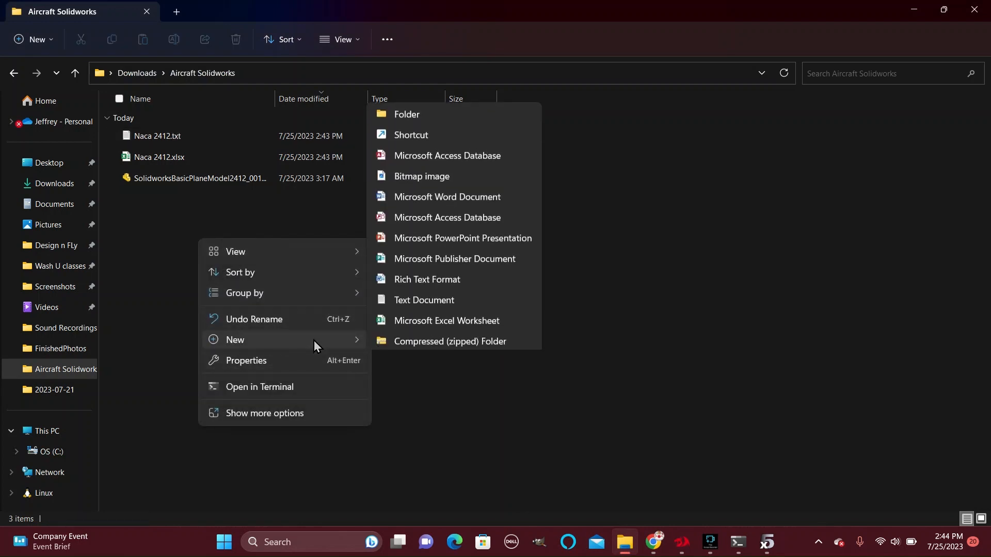
left_click(442, 316)
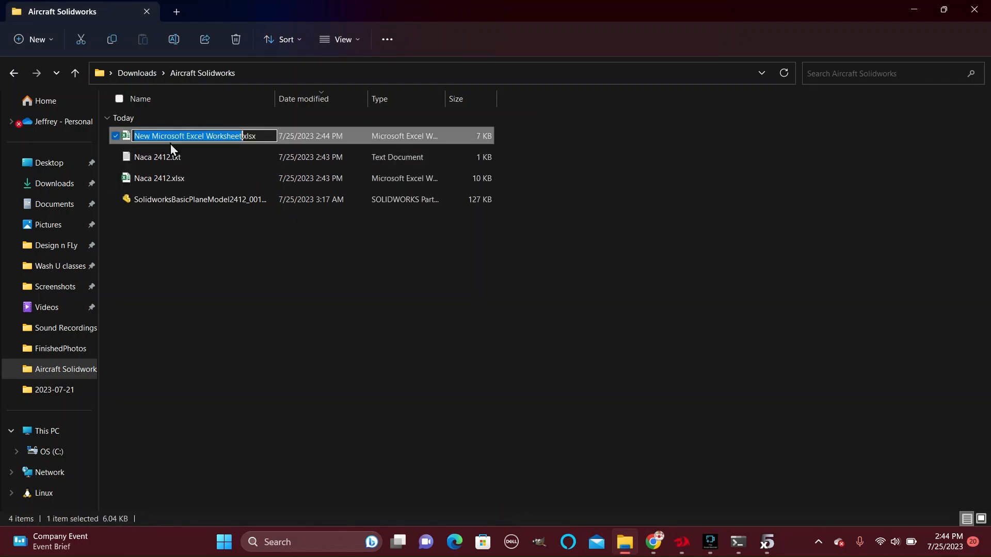
type("Naca 0010")
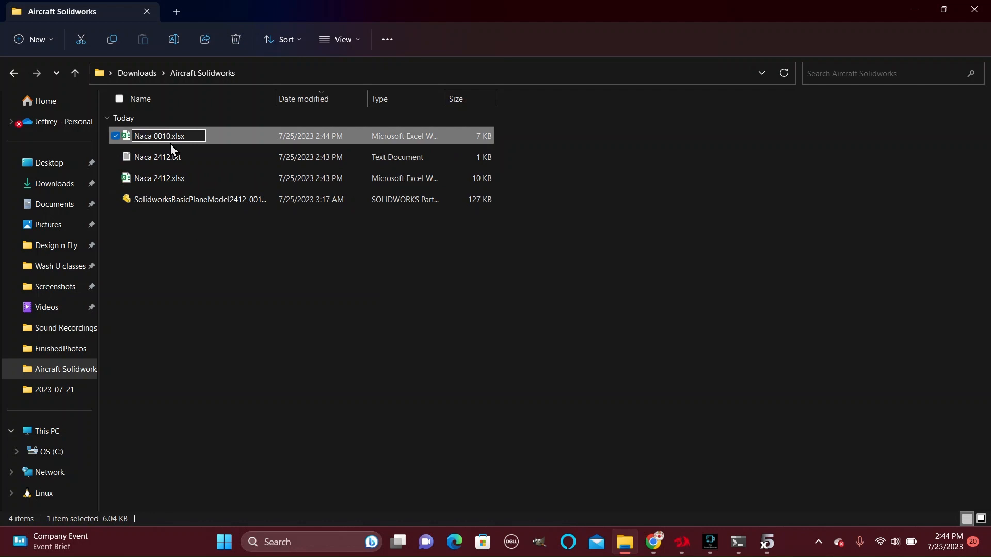
key("Return")
double_click(193, 141)
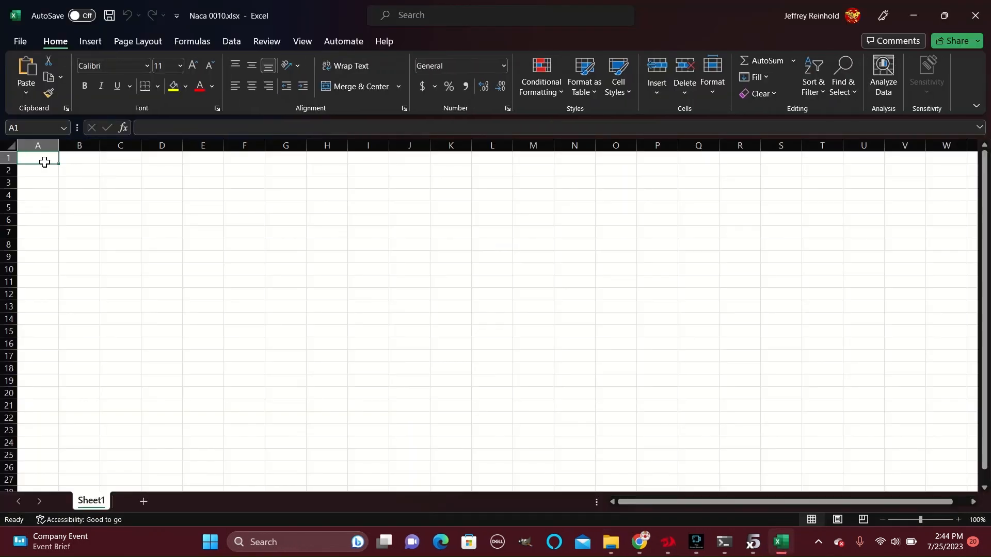
Paste the NACA 0010 coordinates at A1 and split them into columns as delimited text, using tab and space delimiters.
key("ctrl+v")
left_click(230, 42)
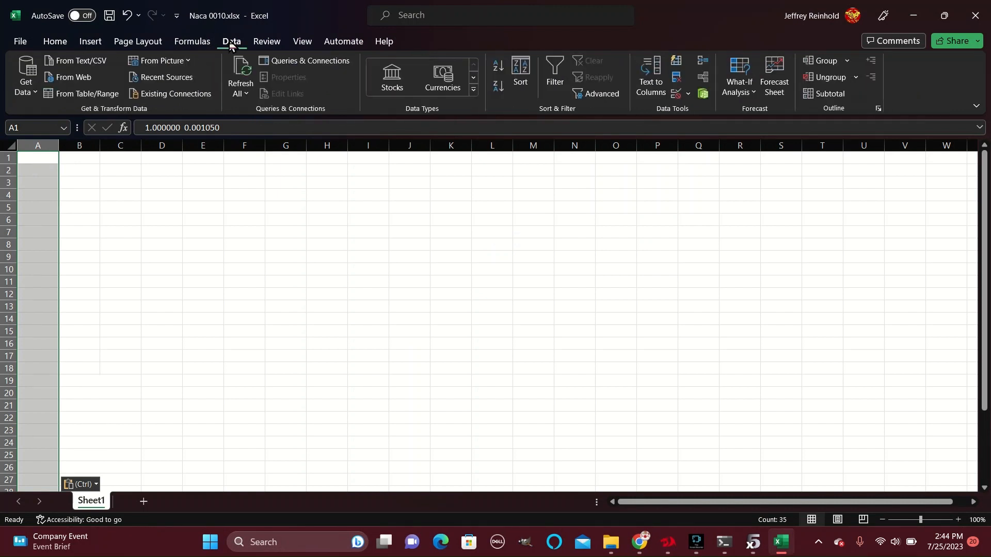
left_click(648, 82)
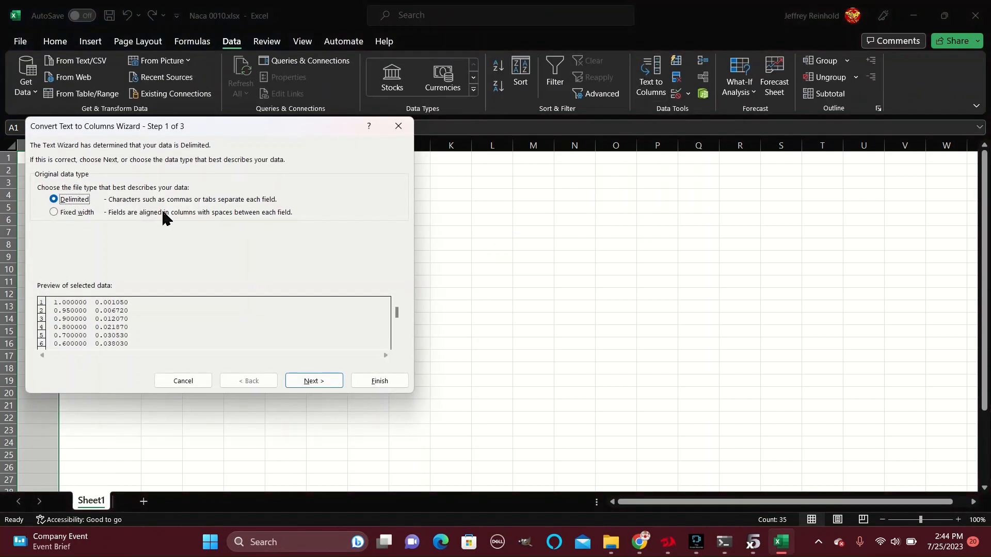
left_click(289, 377)
left_click(51, 219)
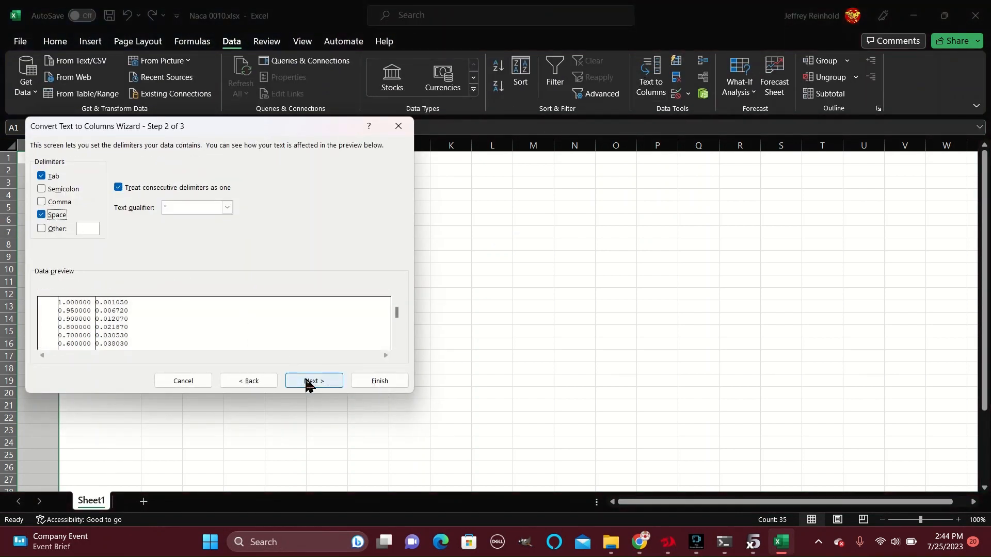
left_click(380, 380)
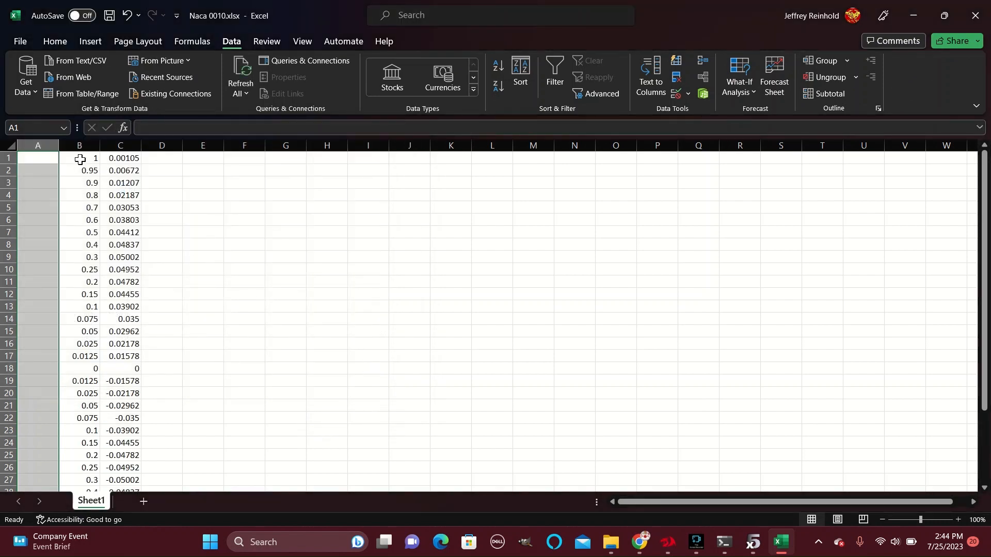
Enter 0 in each of the cells D1 to D6 as the third coordinate.
left_click(169, 158)
type("0")
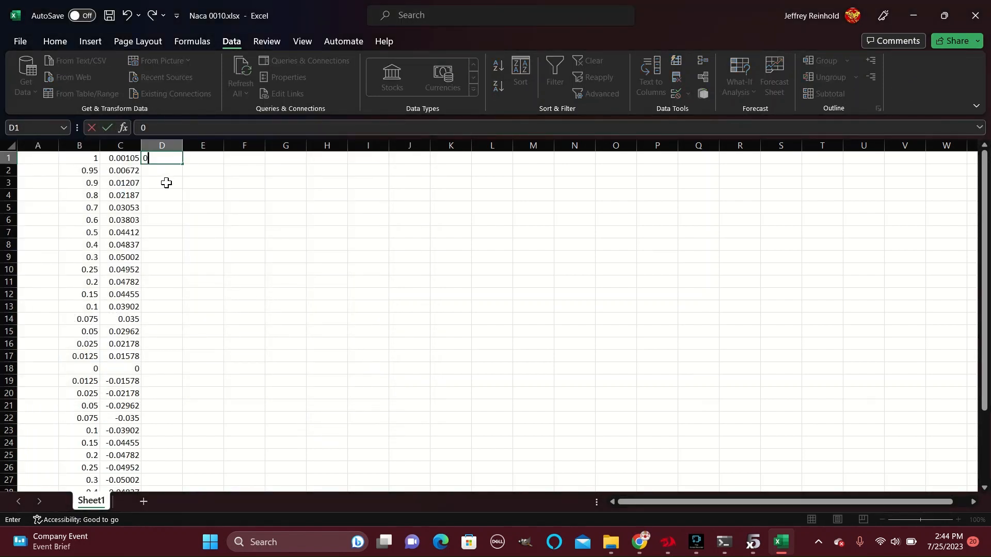
double_click(166, 171)
type("0")
key("Return")
type("0")
key("Return")
type("0")
key("Return")
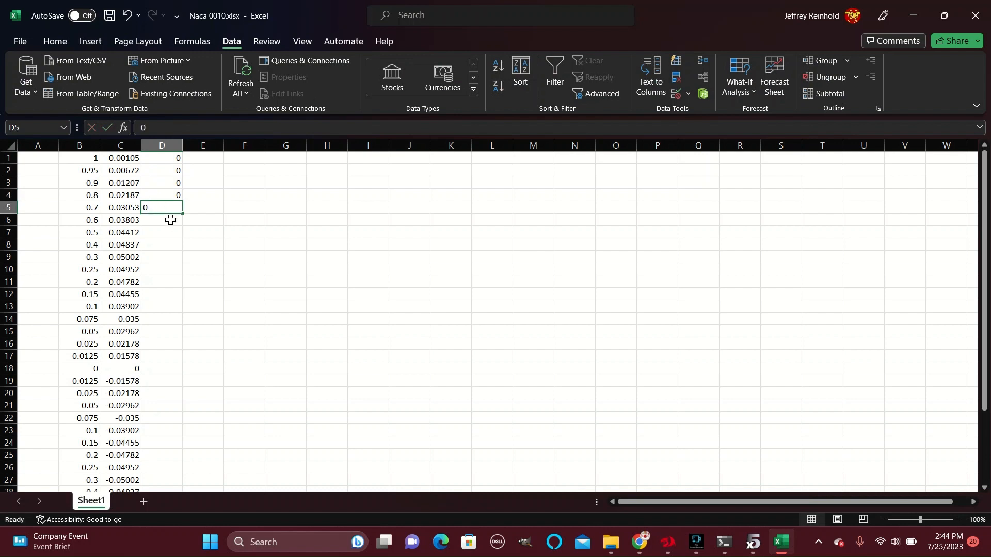
type("0")
key("Return")
type("0")
key("Return")
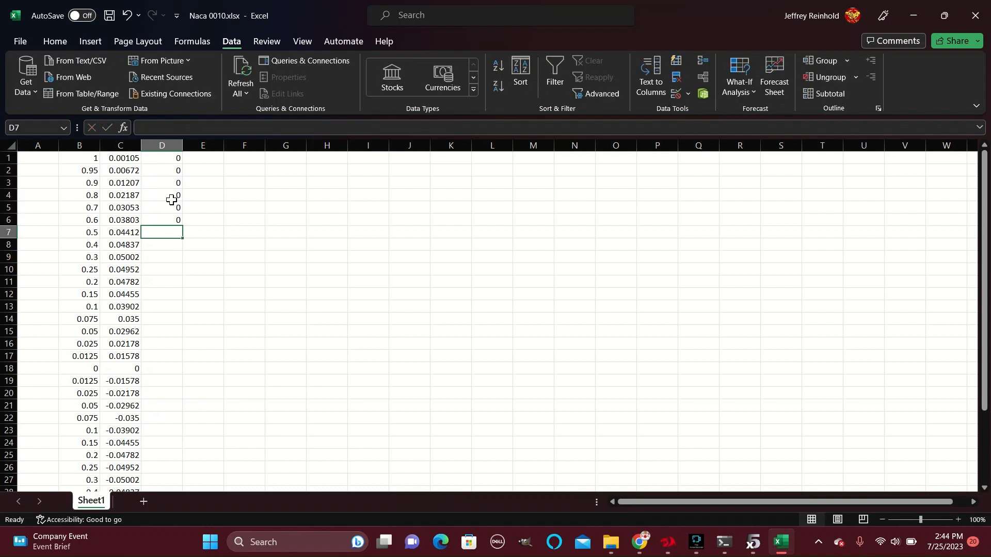
Cut the zeros from D1:D6 and paste them into D7:D12.
left_click(156, 160)
left_click_drag(159, 184, 171, 219)
key("ctrl+x")
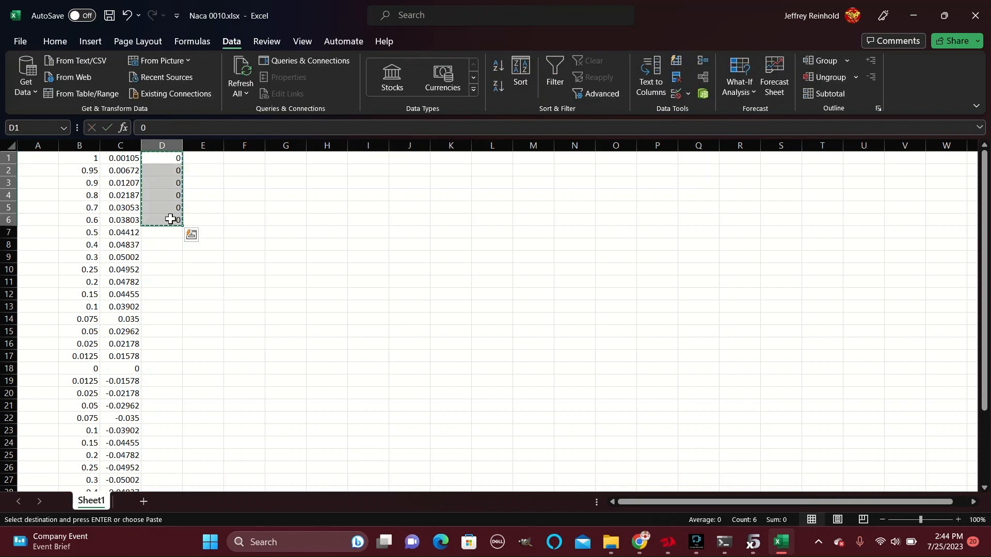
left_click(166, 230)
key("ctrl+v")
left_click(160, 160)
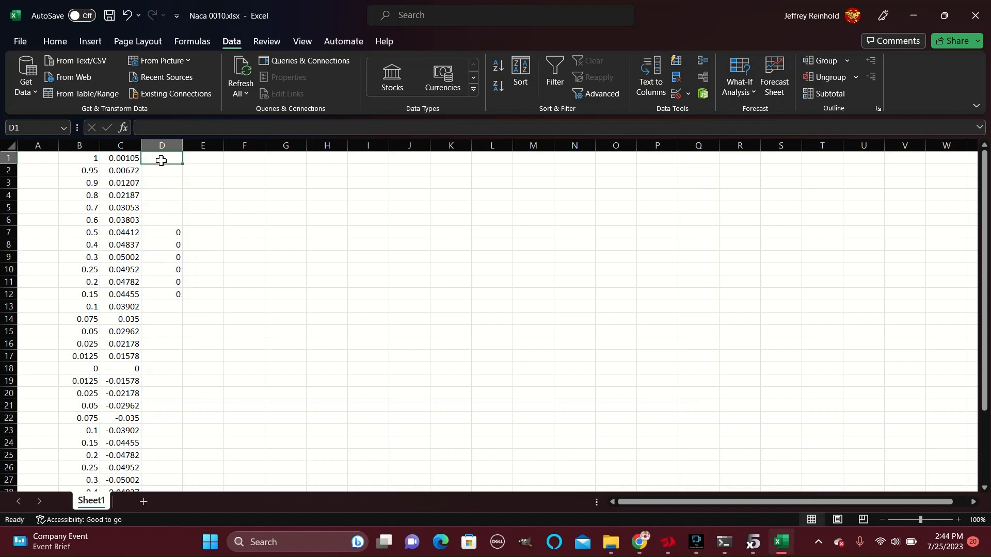
Copy the zeros in D7:D12 into D1:D6 and D13:D18.
left_click_drag(168, 232, 170, 294)
key("ctrl+c")
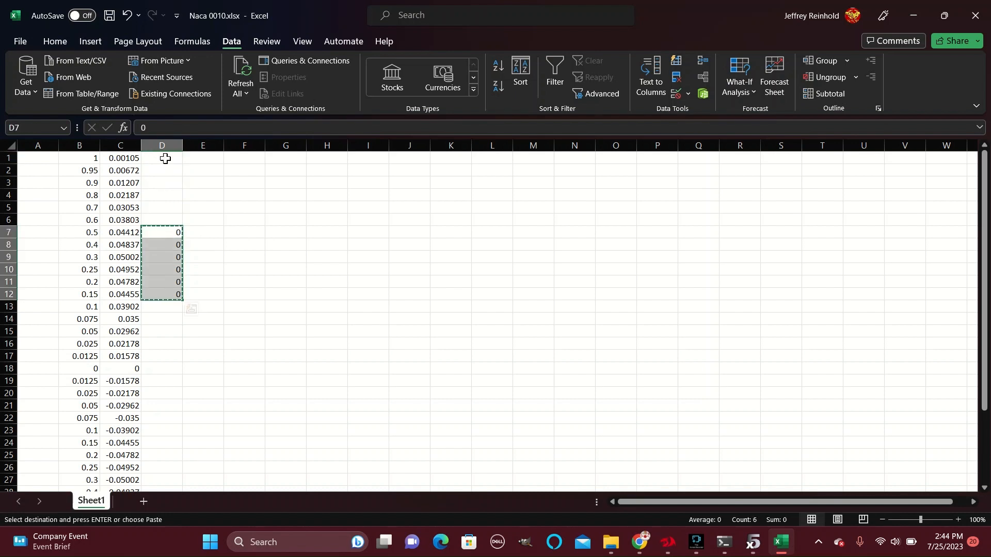
left_click(164, 158)
key("ctrl+v")
left_click(166, 310)
key("ctrl+v")
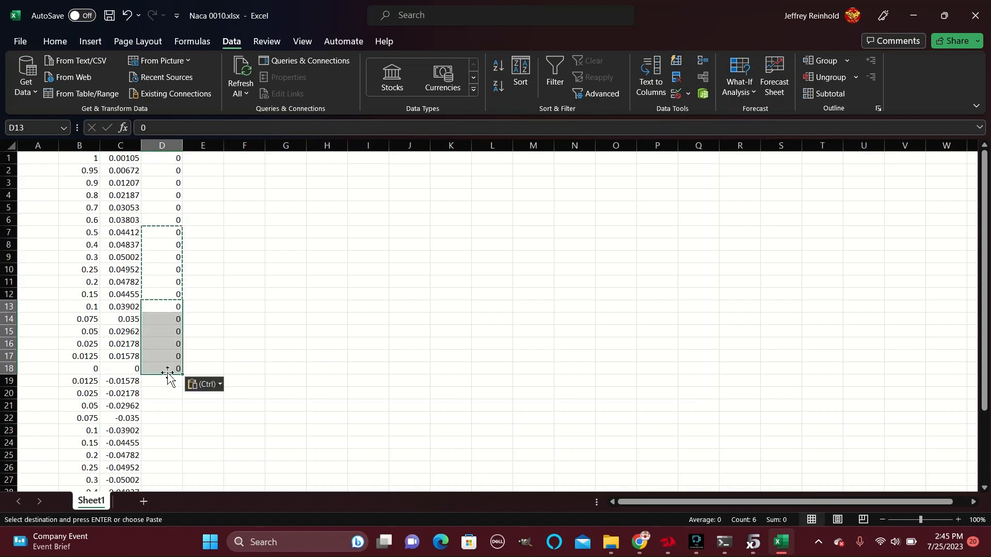
Continue pasting the copied zeros down column D from D19 to D35 and clear the extra zero in D36.
left_click(168, 380)
key("ctrl+v")
scroll(164, 275, "down", 6)
left_click(164, 233)
key("ctrl+v")
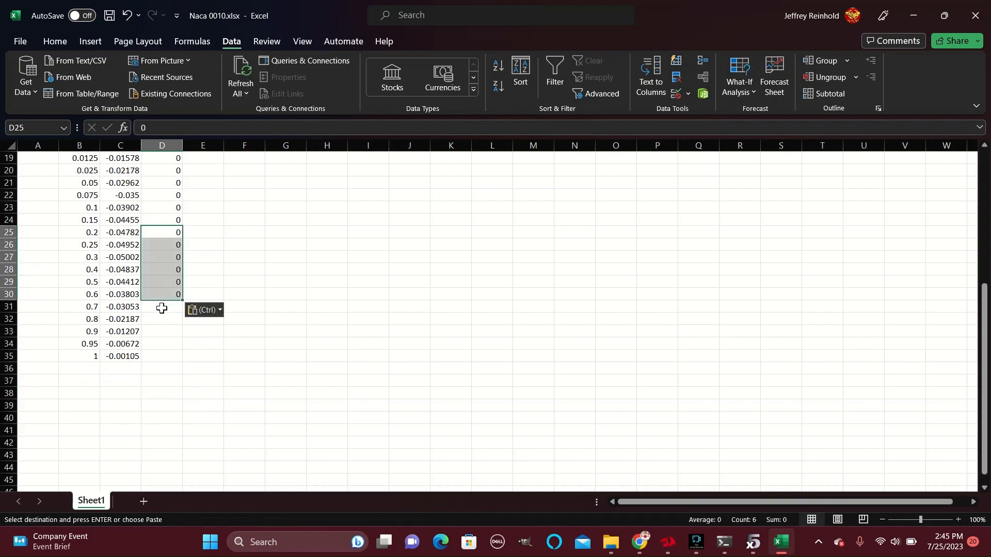
left_click(164, 305)
key("ctrl+v")
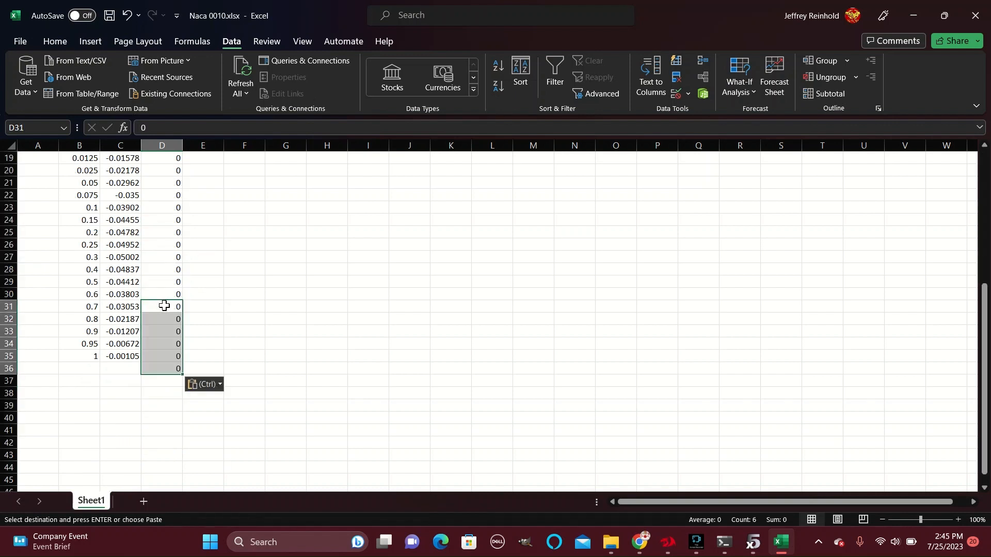
left_click(161, 370)
key("Delete")
key("Down")
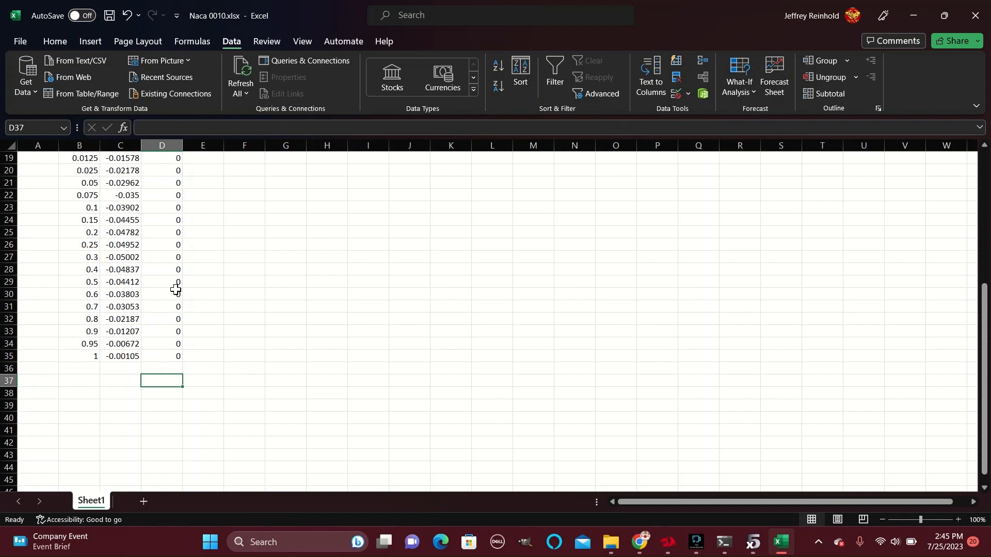
Move the coordinate block B1:D35 so that it starts at A1.
left_click_drag(166, 355, 91, 156)
key("ctrl+c")
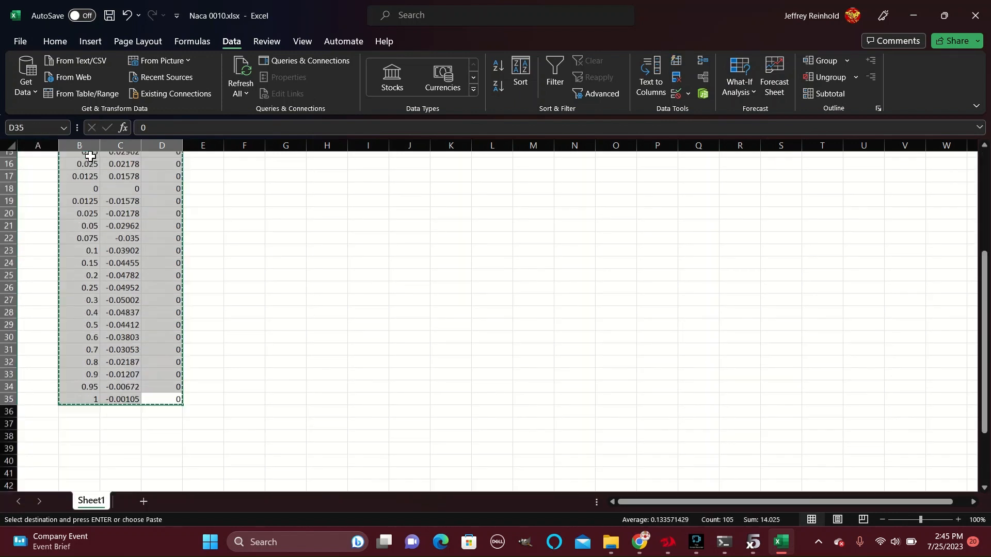
scroll(66, 181, "down", 2)
scroll(46, 165, "up", 7)
left_click(35, 160)
key("ctrl+v")
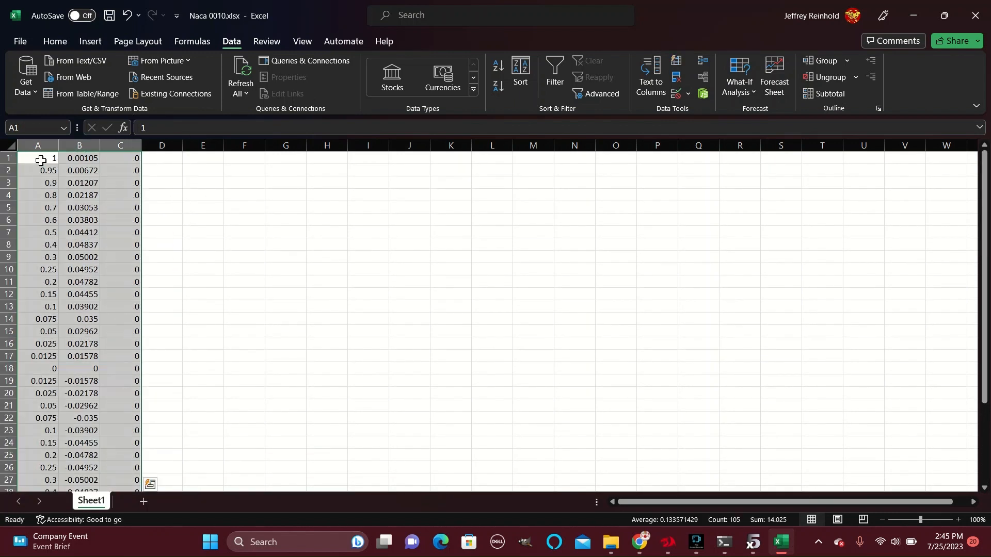
Save the workbook, save it again as Naca 0010 in Text (Tab delimited) format in the Aircraft Solidworks folder, and close it.
left_click(110, 17)
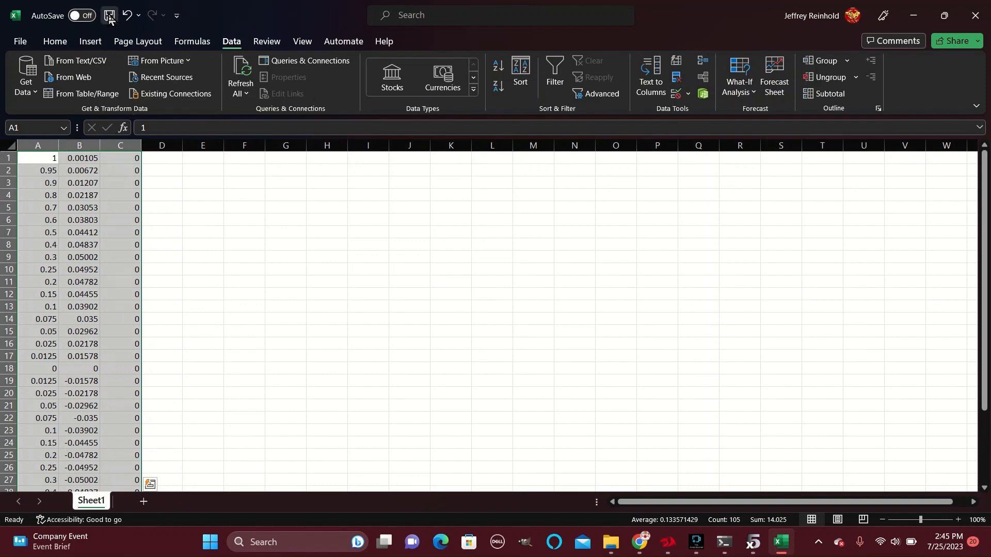
left_click(20, 42)
left_click(59, 213)
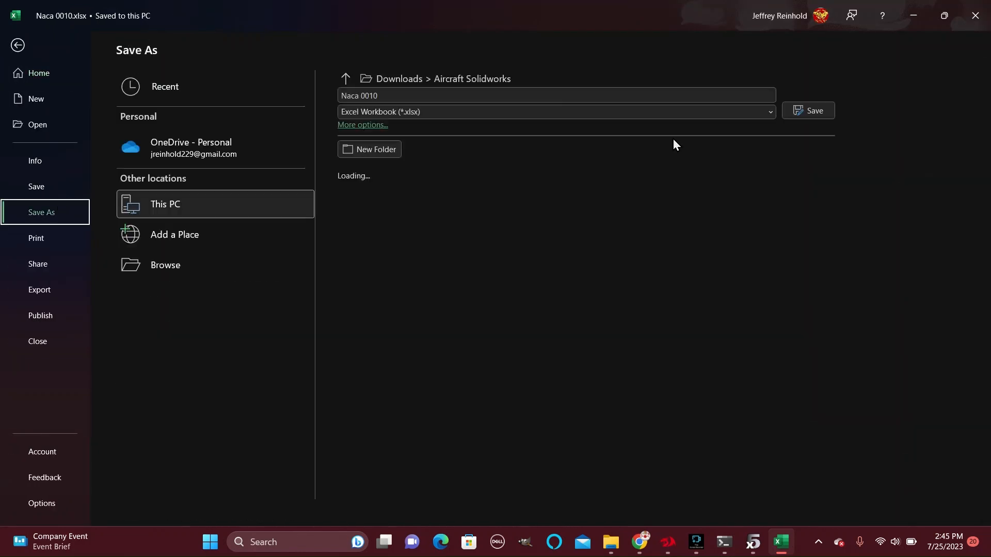
left_click(509, 112)
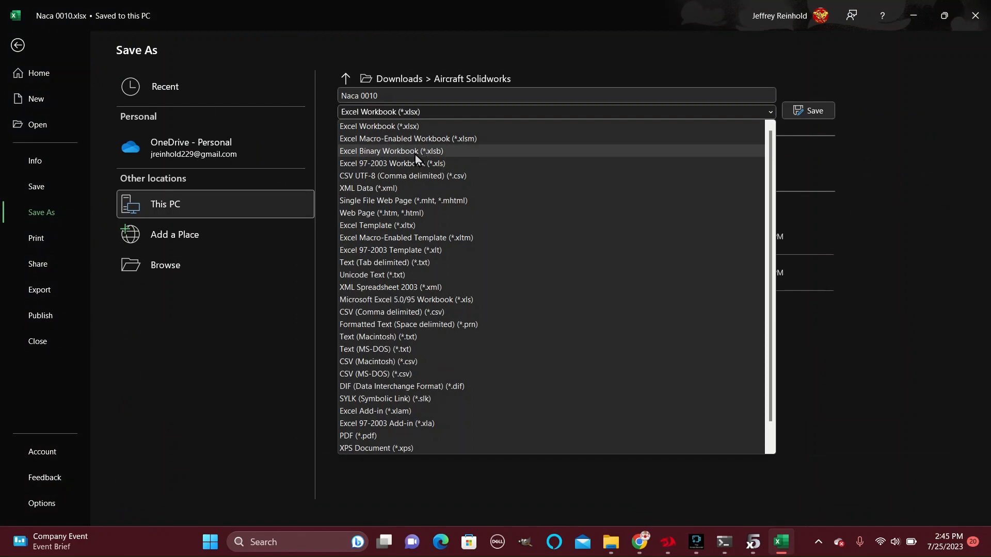
left_click(408, 262)
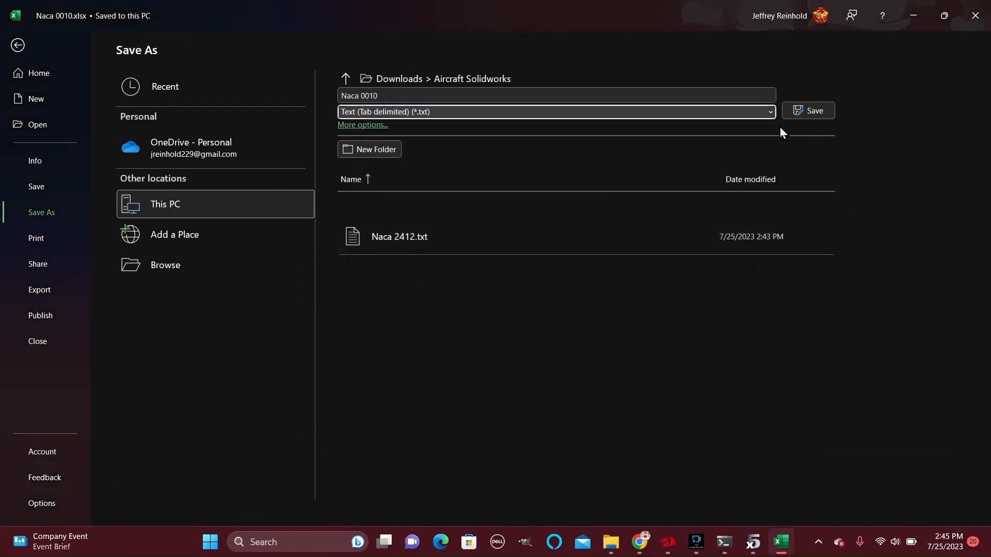
left_click(808, 110)
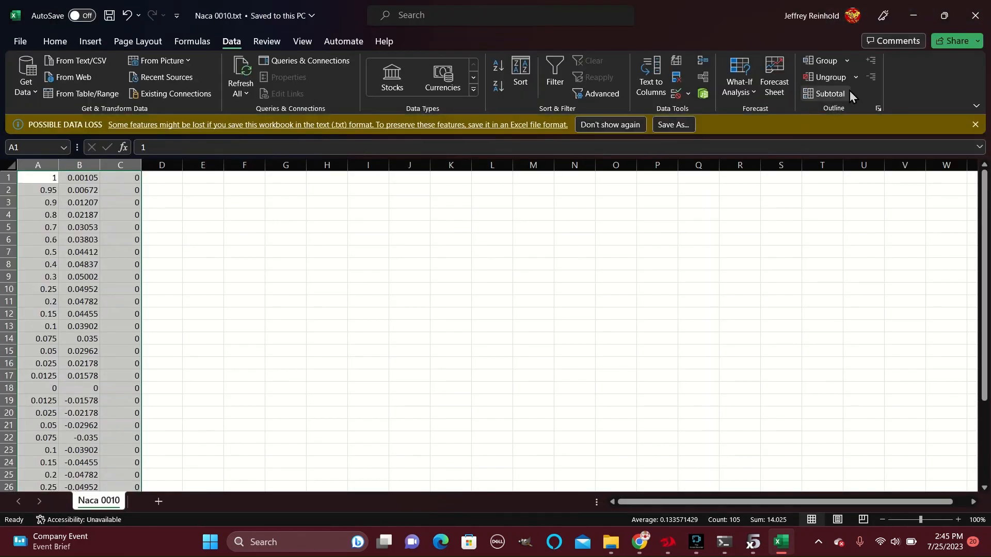
left_click(974, 15)
left_click(202, 179)
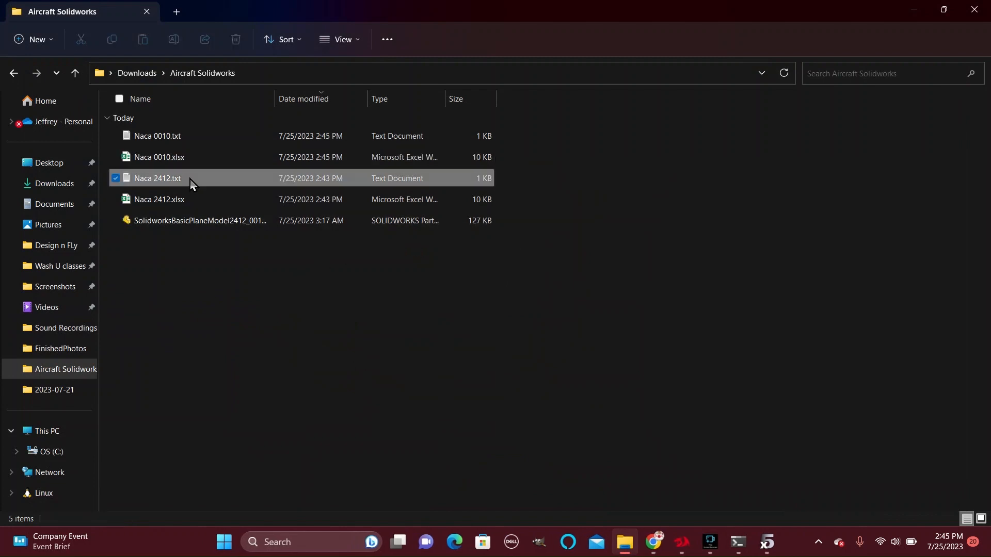
left_click(187, 138)
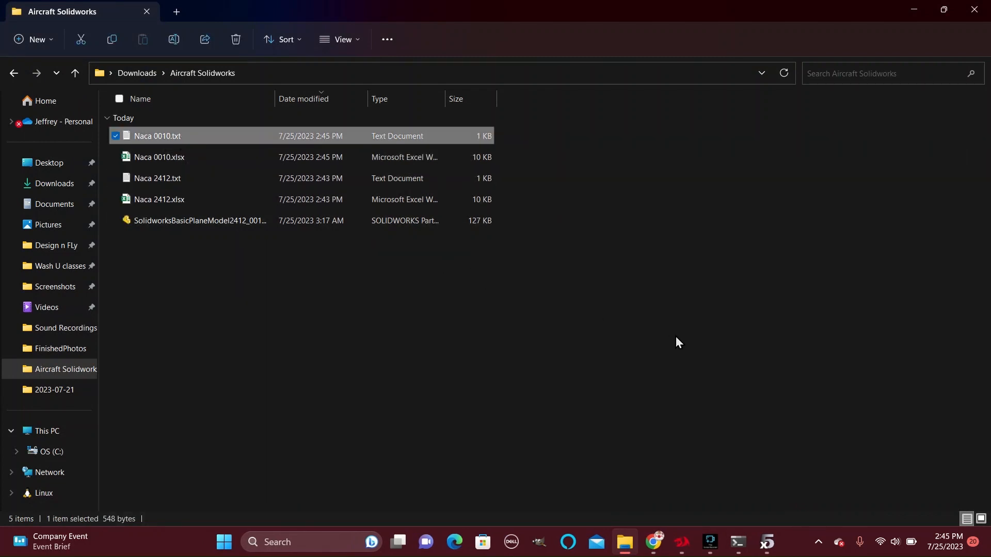
Launch SOLIDWORKS and create a new part.
left_click(223, 541)
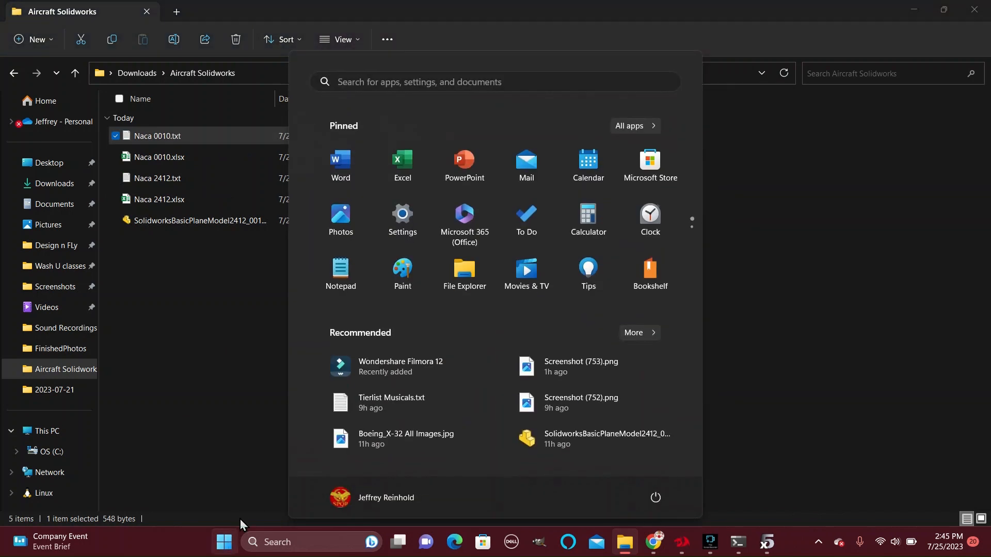
scroll(570, 242, "down", 3)
left_click(526, 164)
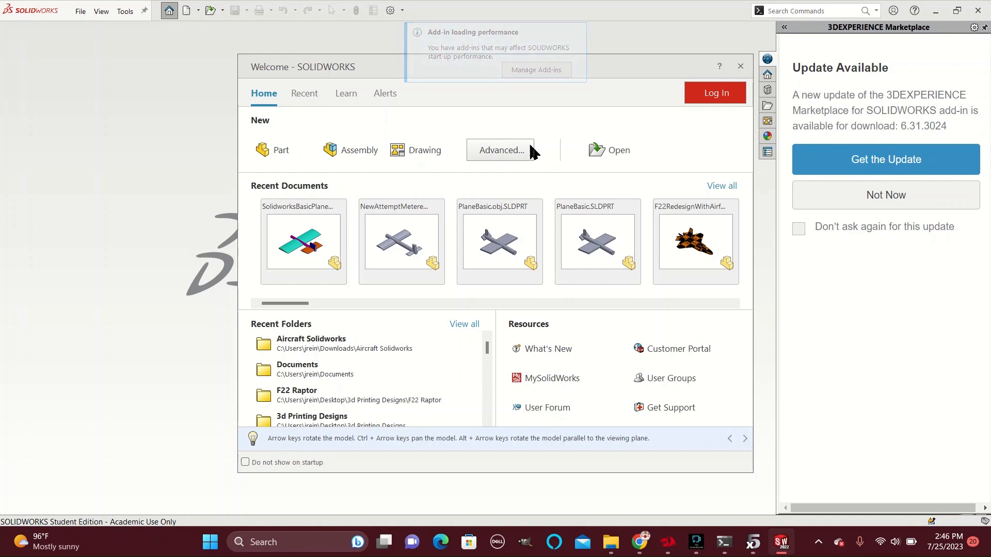
left_click(288, 150)
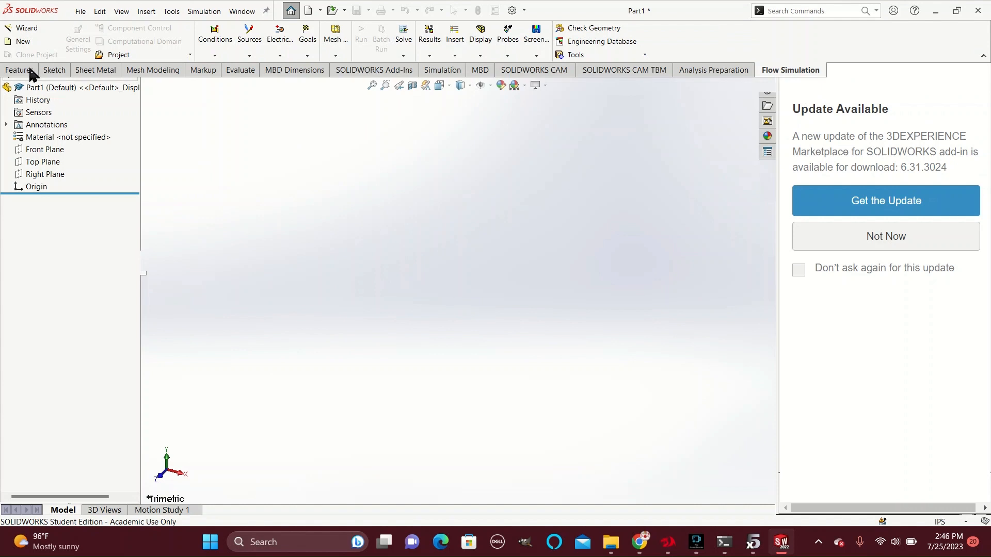
Create a Curve Through XYZ Points from the text file Naca 2412.txt in the Aircraft Solidworks folder.
left_click(29, 70)
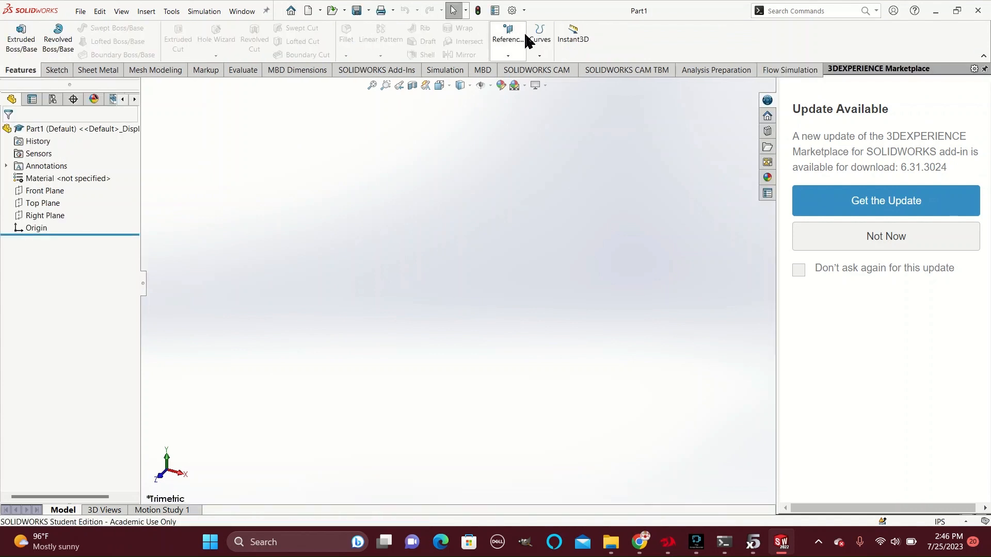
left_click(539, 40)
left_click(539, 40)
left_click(542, 44)
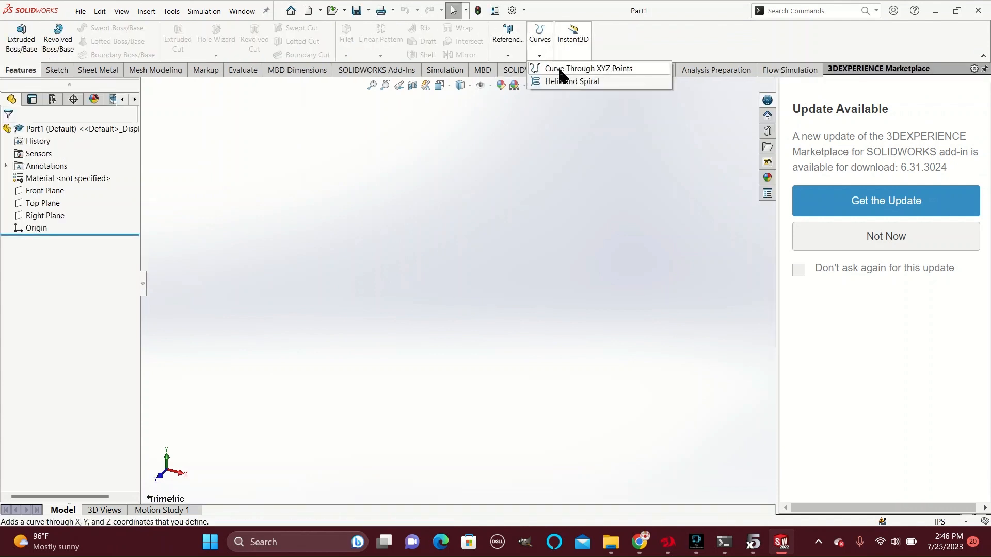
left_click(557, 69)
left_click(197, 30)
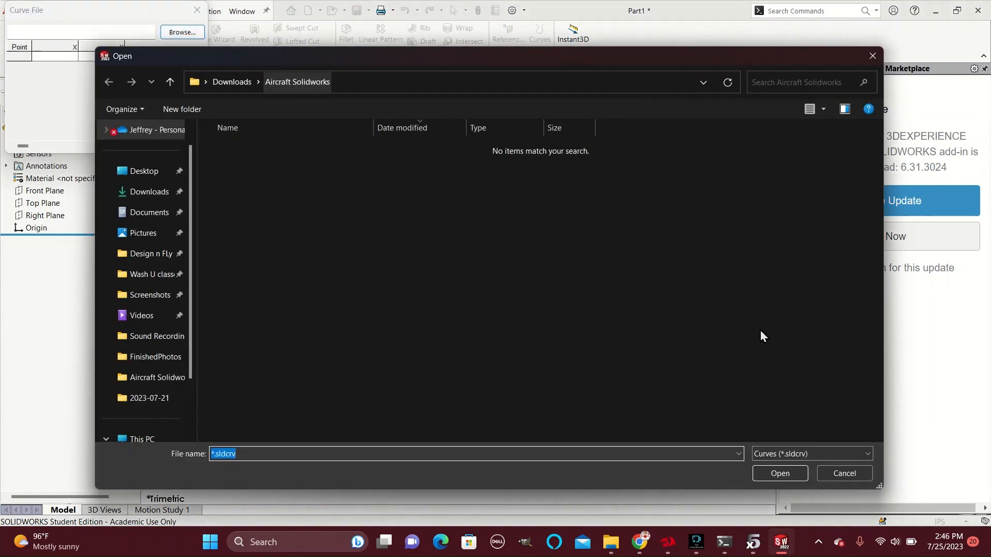
left_click(803, 455)
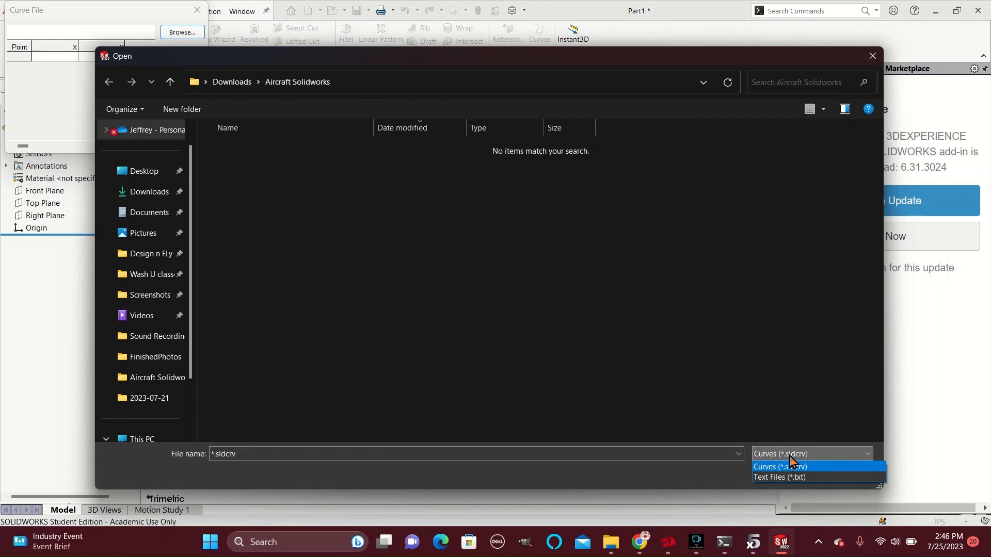
left_click(780, 477)
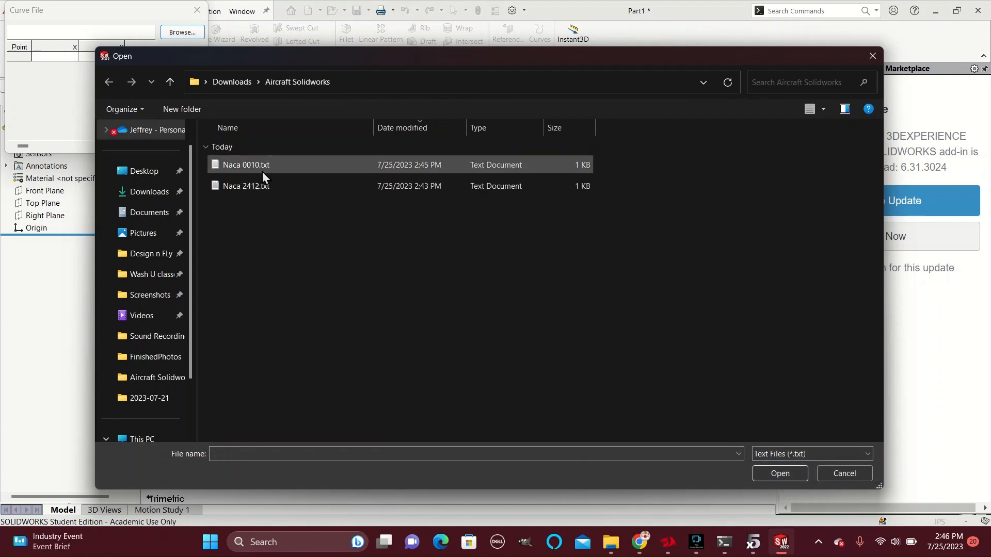
left_click(266, 188)
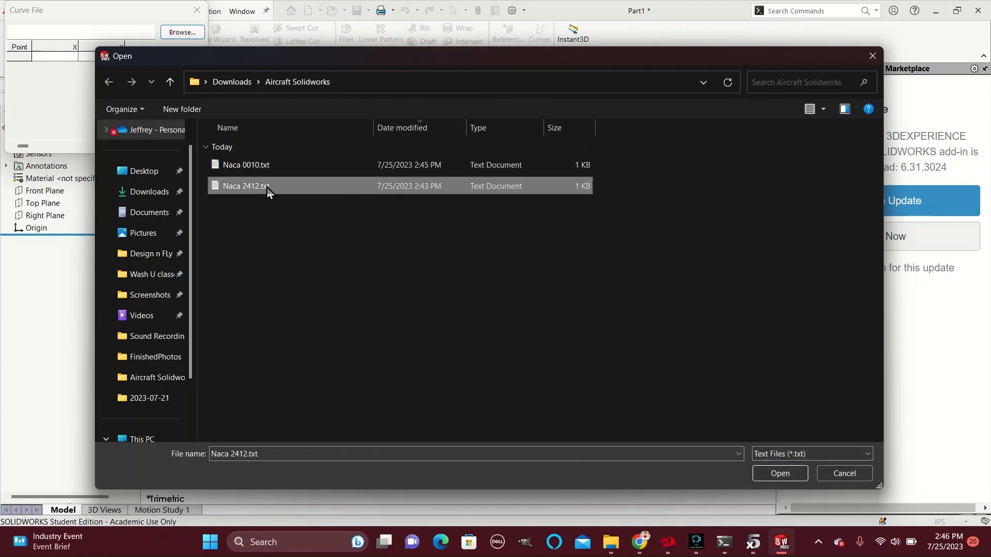
left_click(778, 473)
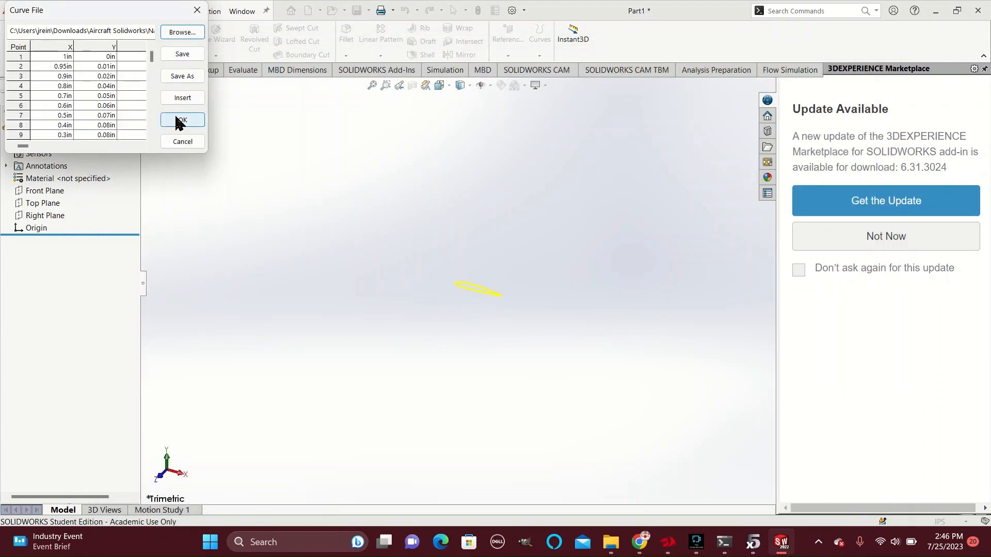
left_click(176, 119)
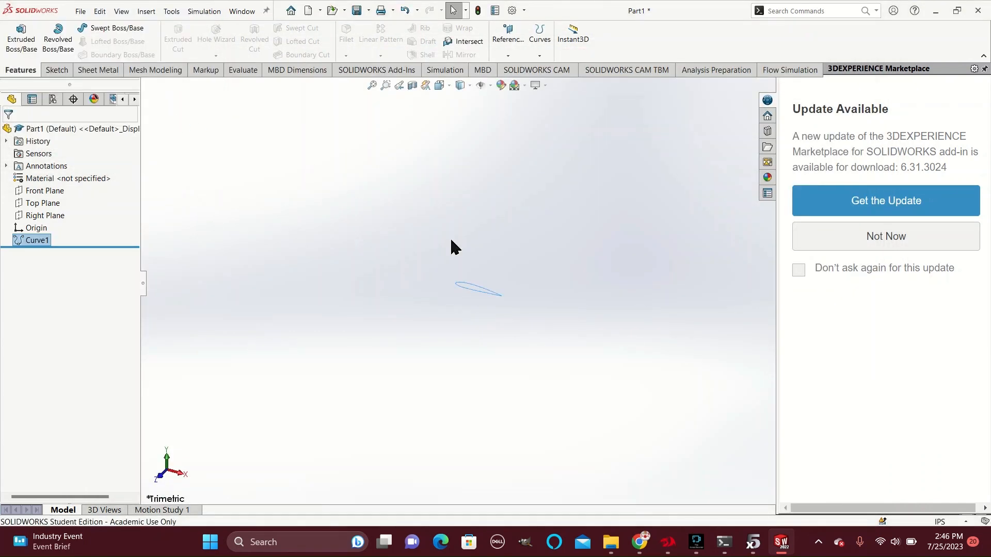
Start a sketch on the Front Plane and use Convert Entities to turn the airfoil curve into sketch geometry.
scroll(480, 284, "down", 5)
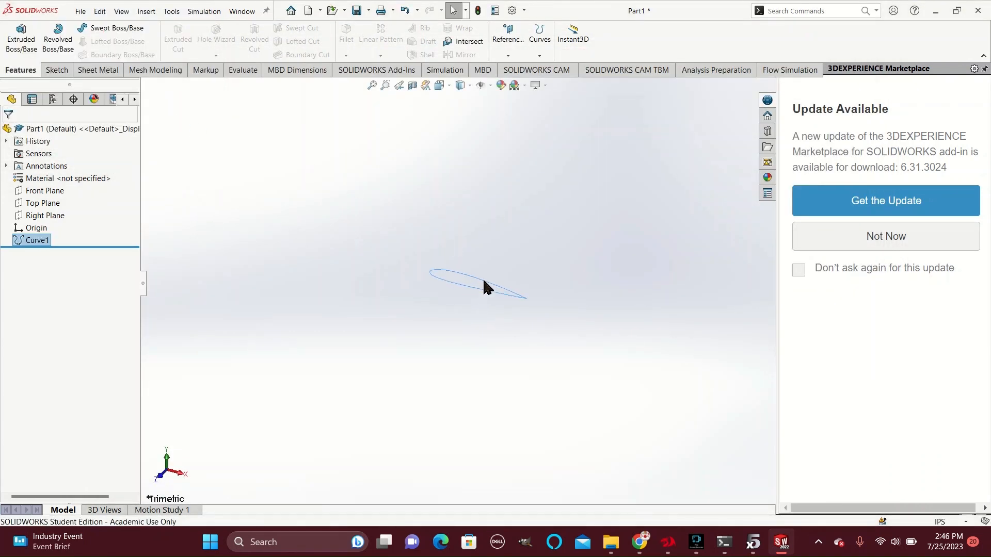
left_click(51, 193)
scroll(450, 265, "up", 4)
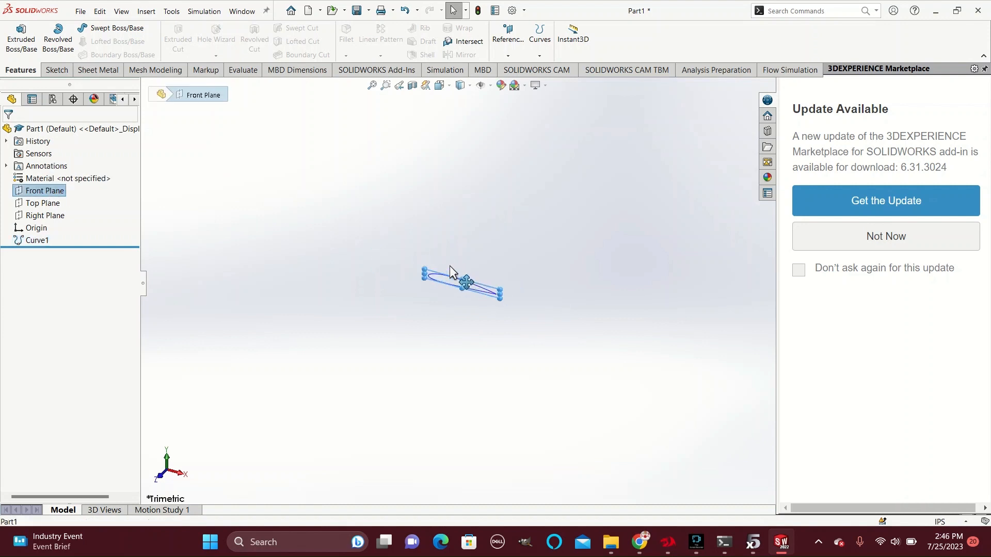
right_click(51, 193)
left_click(60, 173)
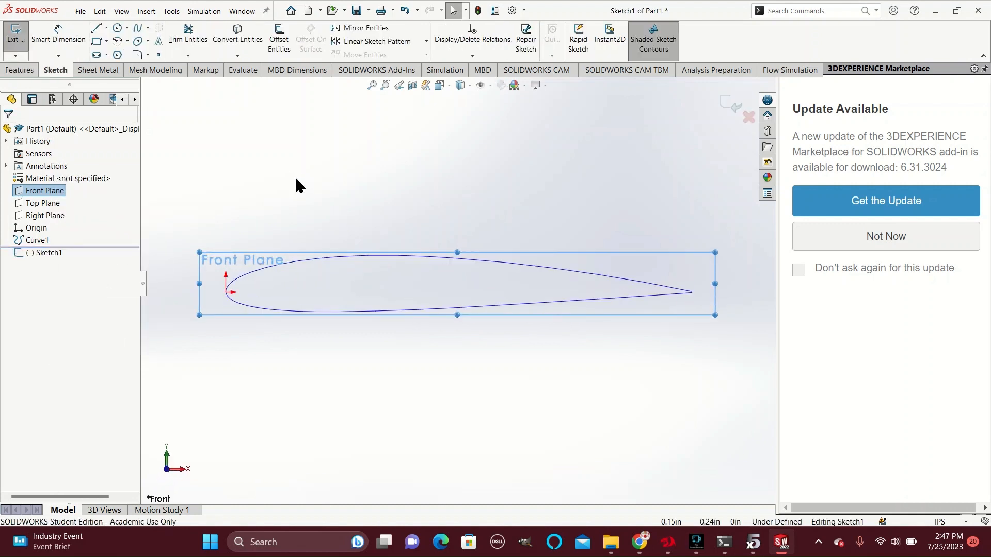
left_click(237, 36)
left_click(269, 262)
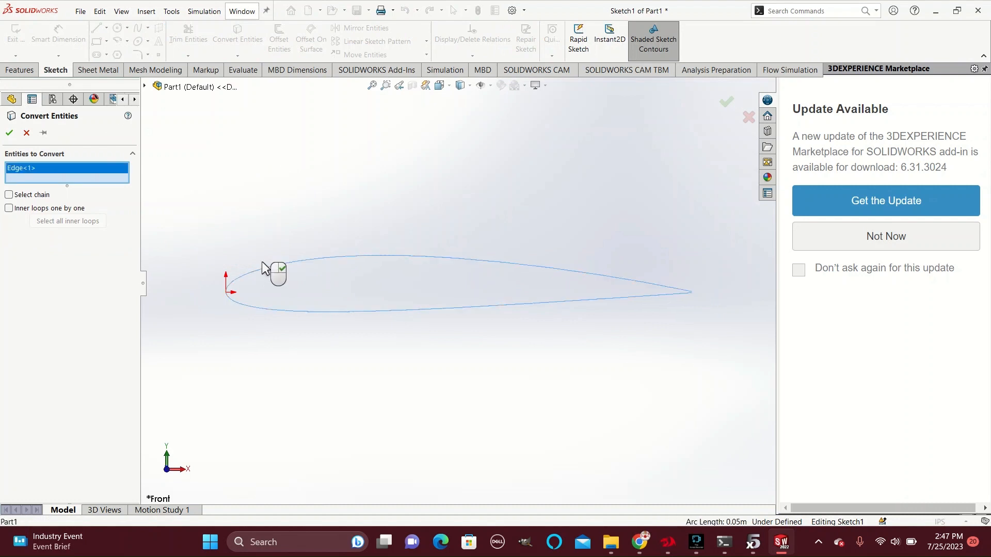
left_click(9, 133)
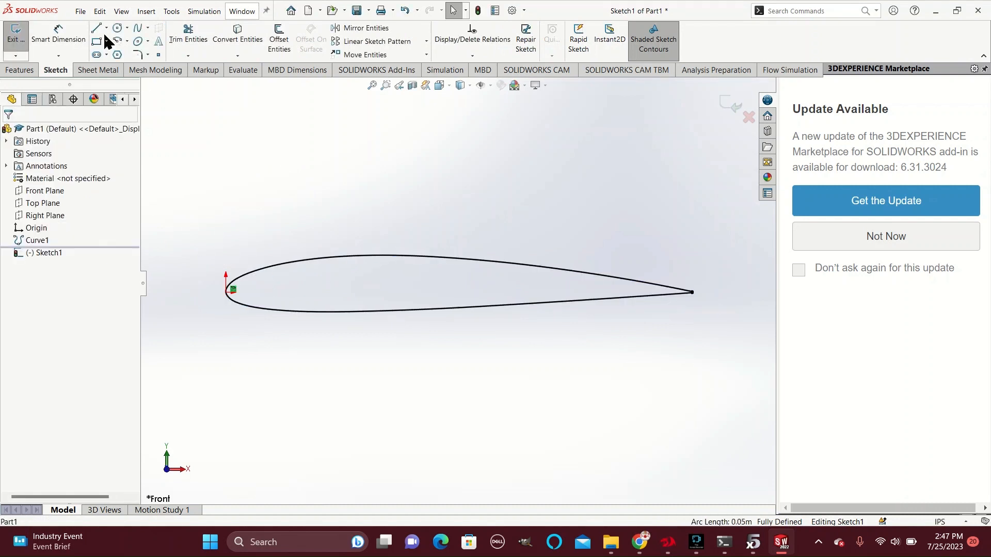
Measure the airfoil's chord from the origin at its leading edge to the trailing-edge point.
left_click(243, 70)
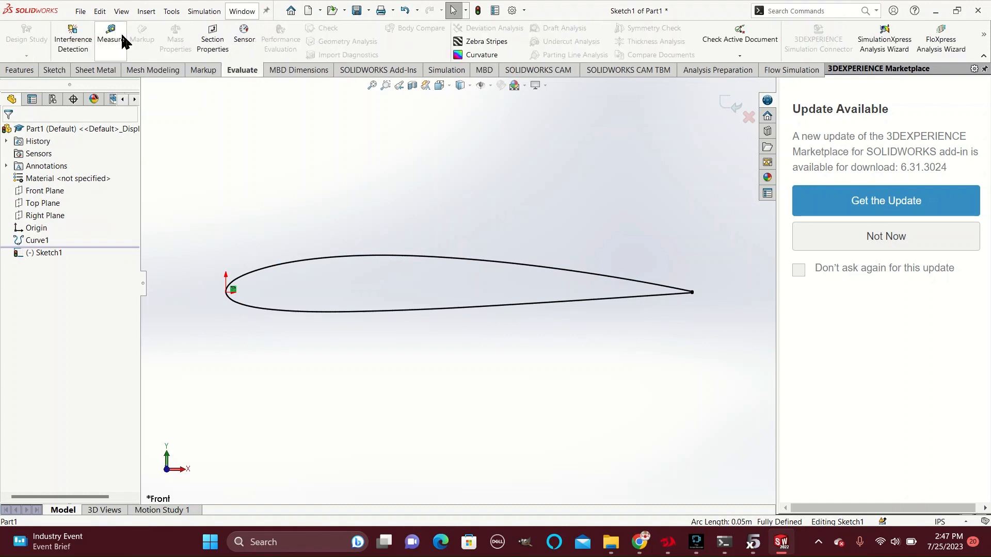
left_click(111, 40)
left_click(226, 292)
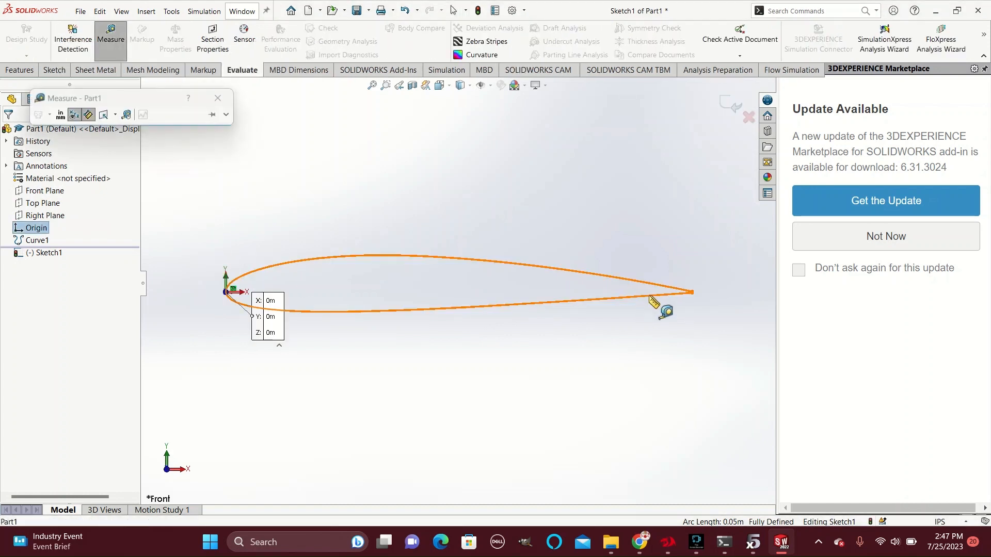
left_click(691, 292)
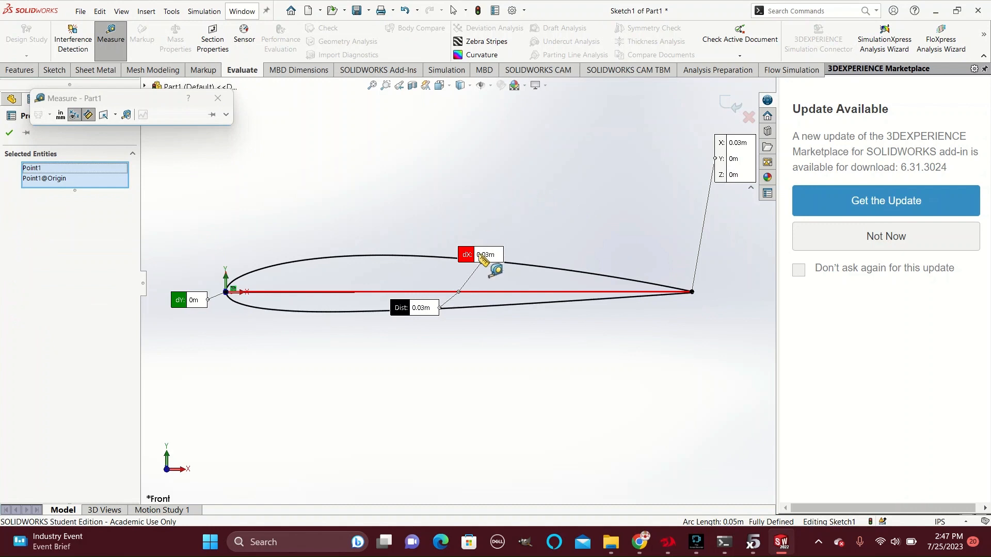
left_click_drag(488, 257, 440, 121)
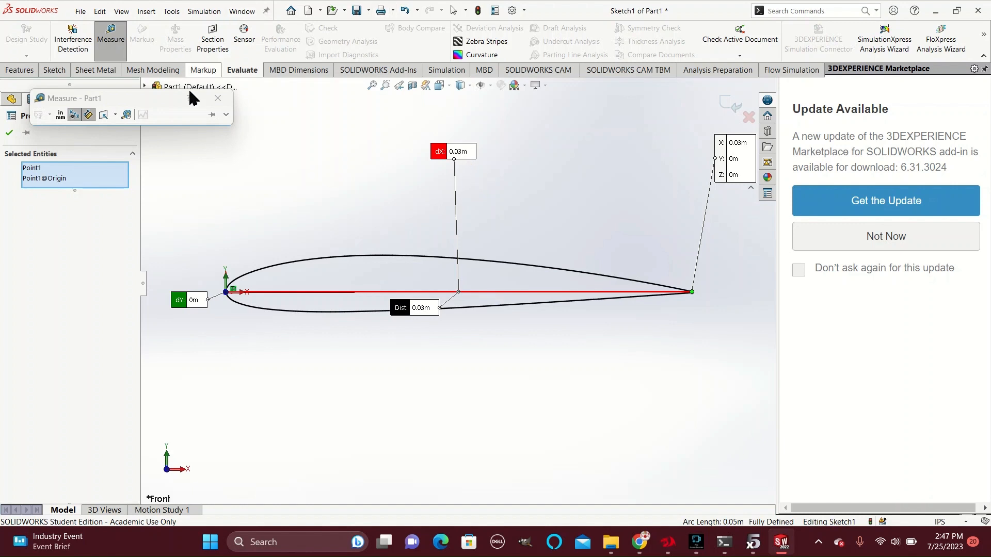
left_click(217, 98)
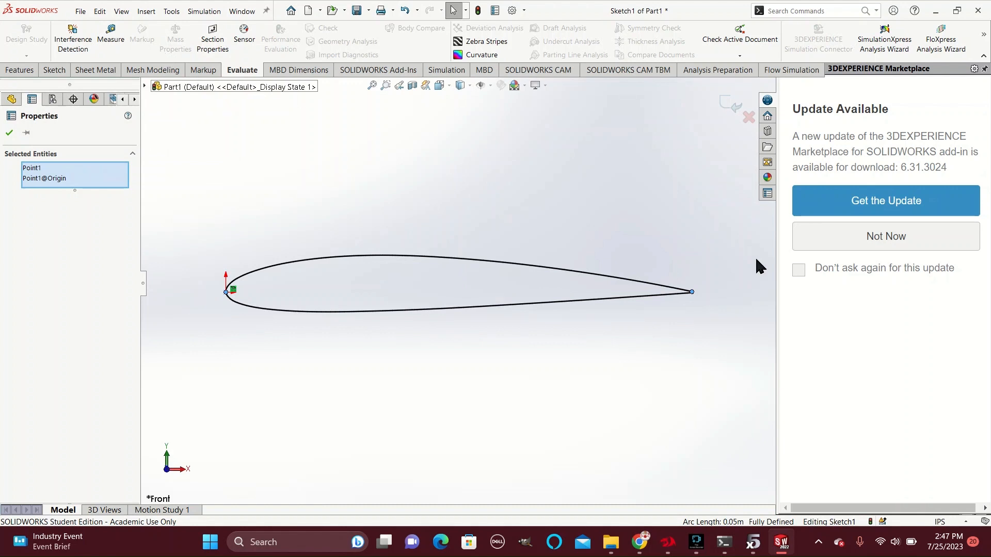
Close the airfoil's open trailing edge with two lines running from the upper and lower curve ends to a shared tip point.
scroll(738, 298, "up", 4)
scroll(734, 302, "down", 5)
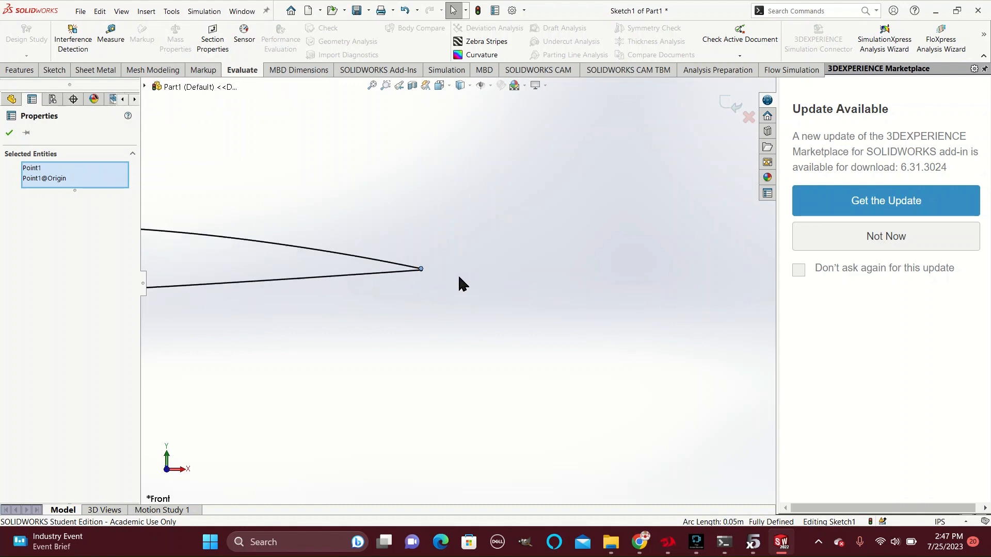
scroll(407, 270, "down", 11)
left_click(9, 133)
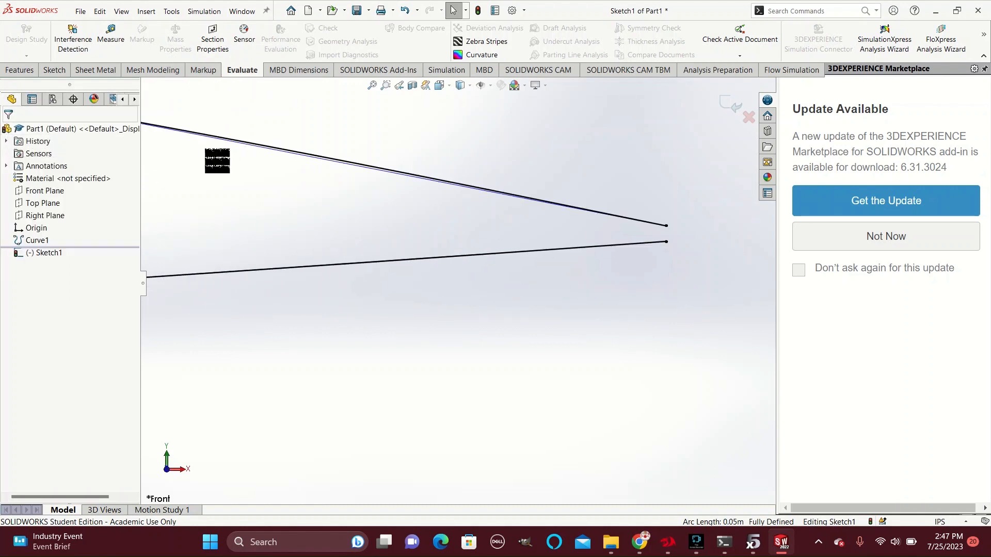
left_click(56, 70)
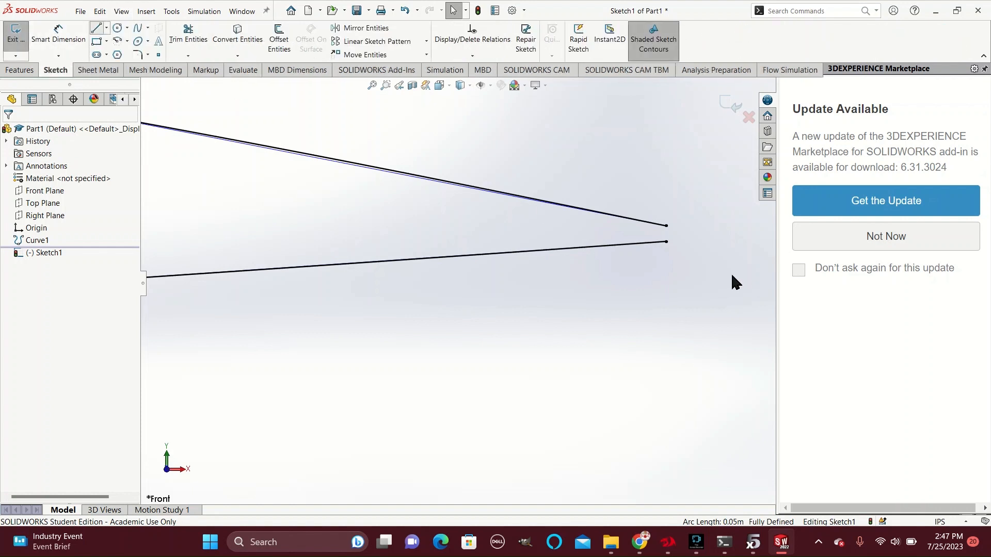
key("l")
left_click_drag(666, 226, 720, 237)
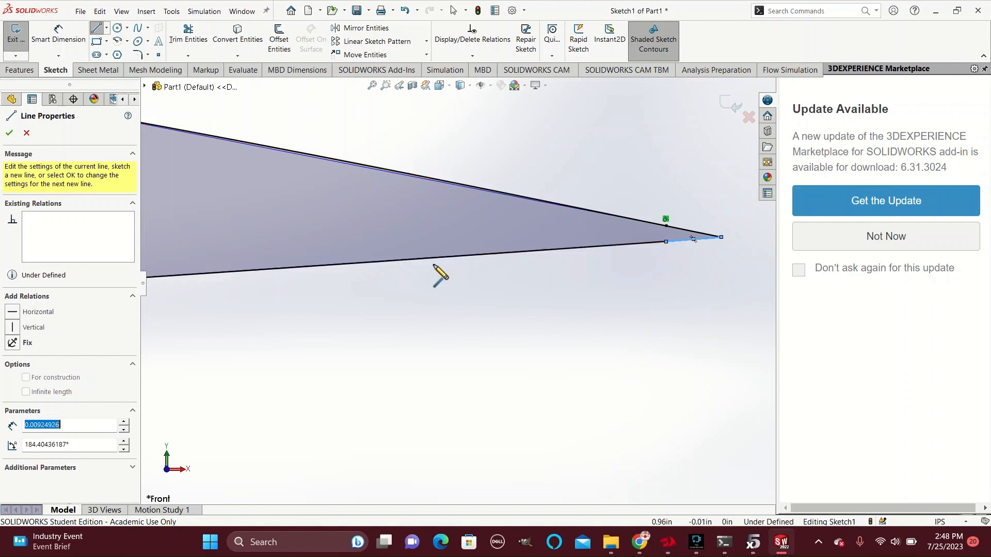
left_click(10, 133)
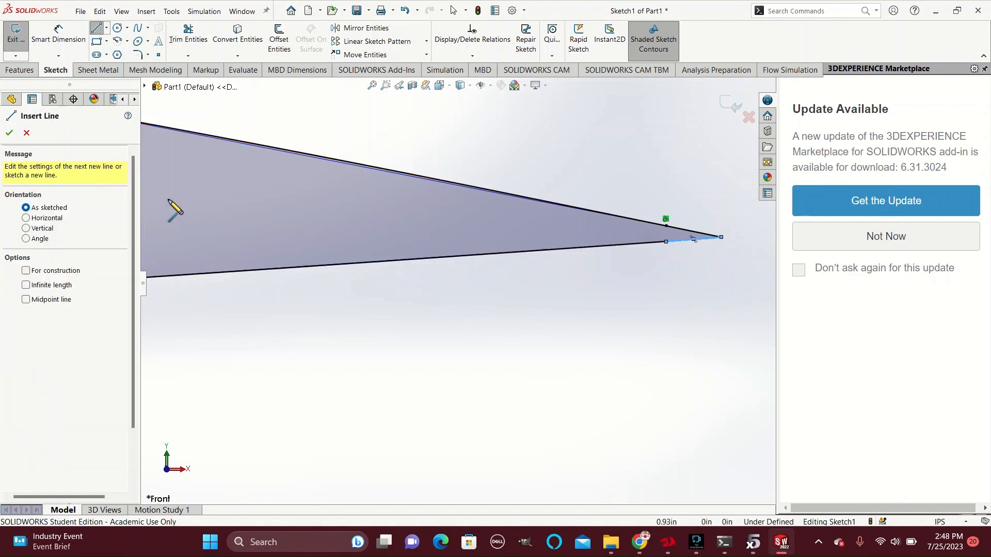
left_click(10, 133)
Scale the whole airfoil profile, including the two closing lines, by a factor of 7.63 about the origin and exit the sketch.
scroll(239, 214, "up", 8)
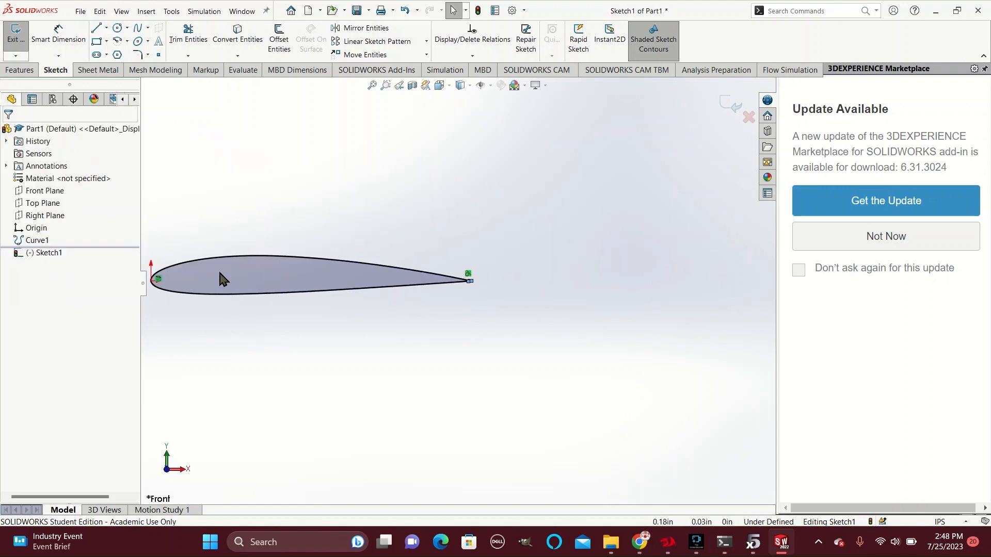
left_click_drag(535, 316, 146, 205)
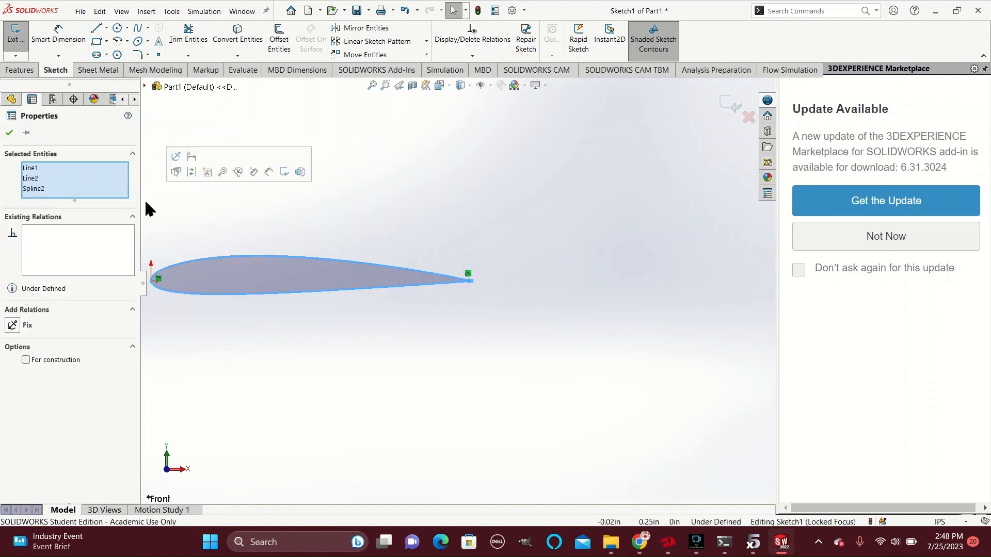
left_click(171, 12)
mouse_move(251, 356)
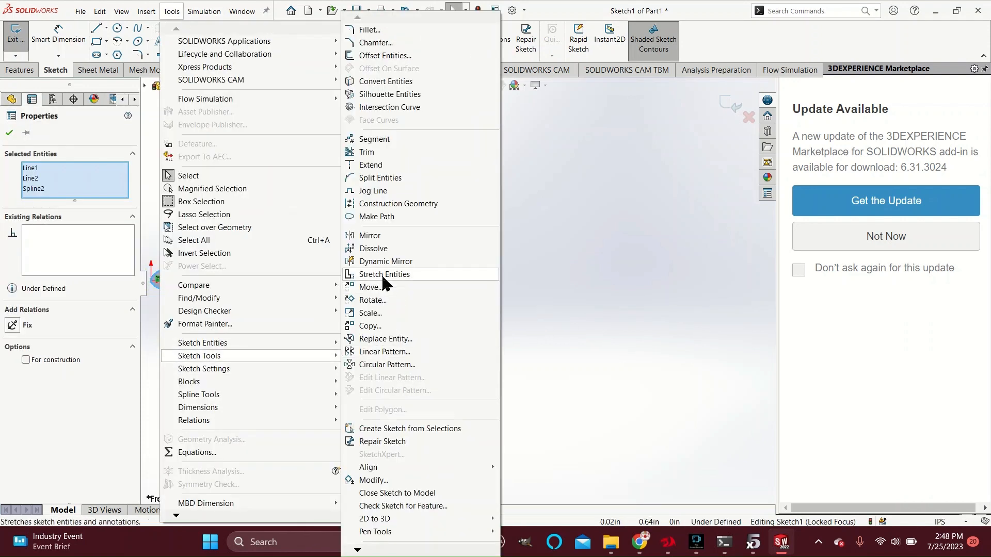
left_click(379, 312)
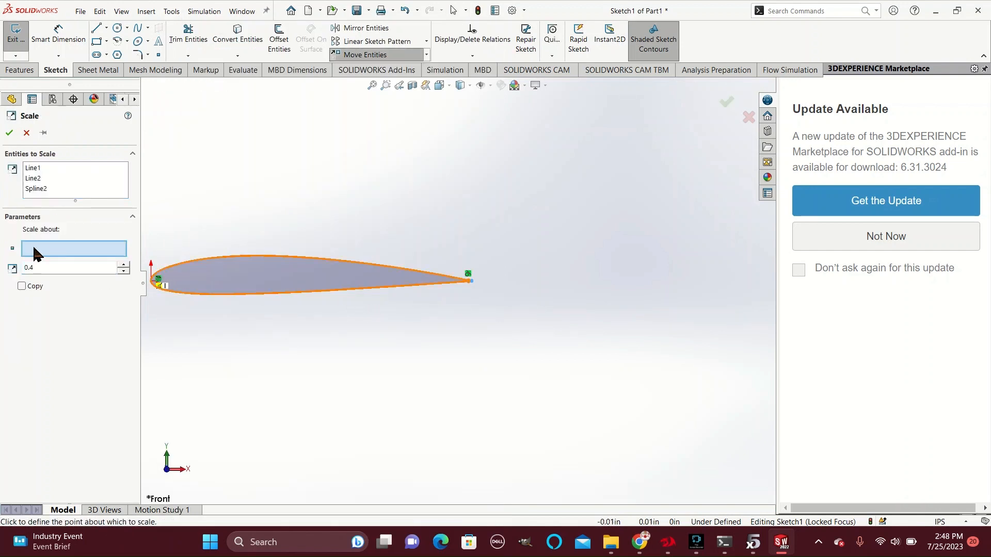
left_click(151, 281)
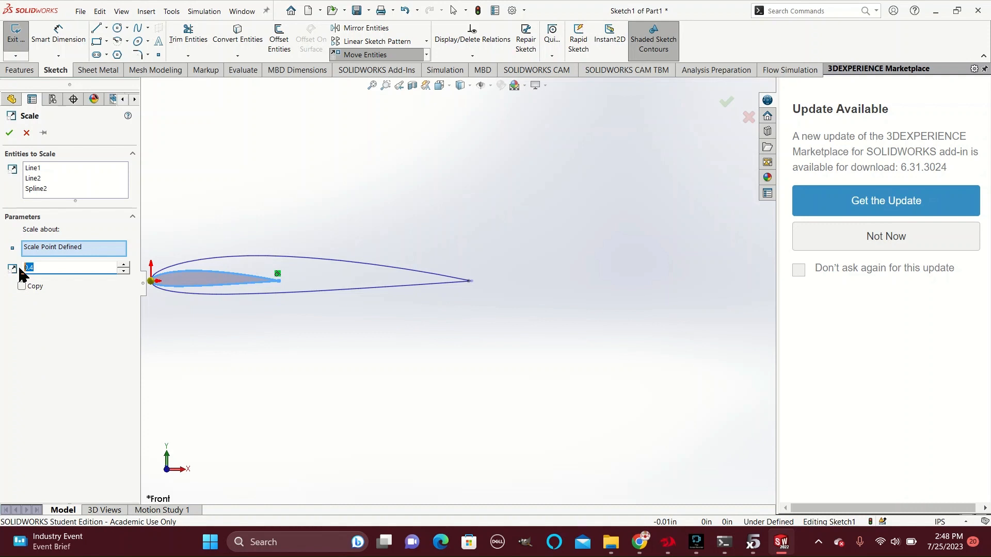
type("7.63")
key("Return")
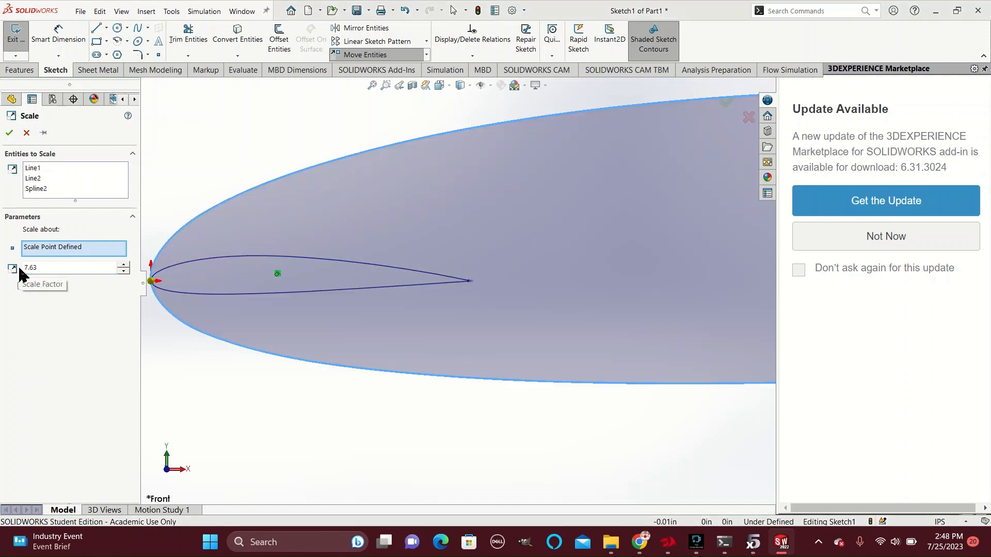
left_click(9, 132)
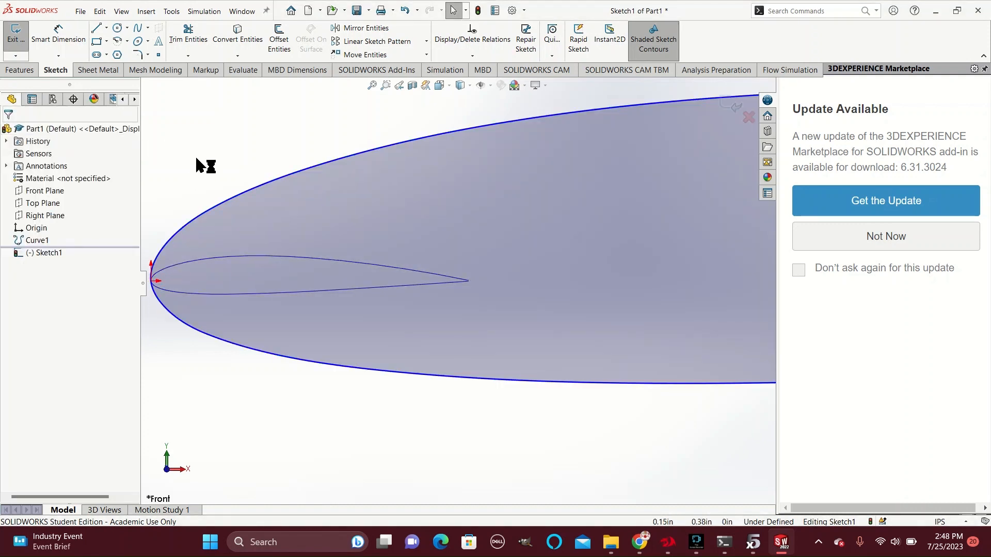
scroll(369, 161, "up", 5)
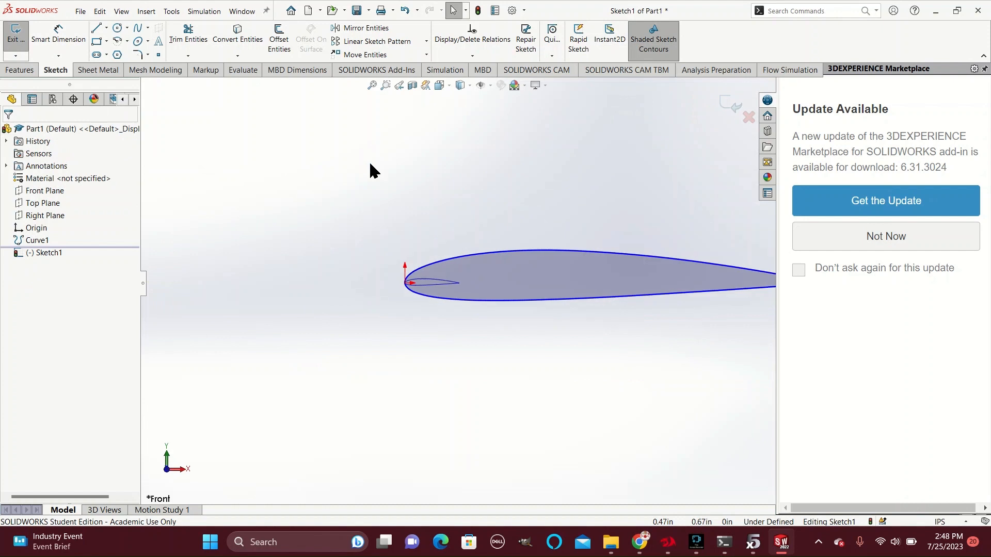
left_click(730, 102)
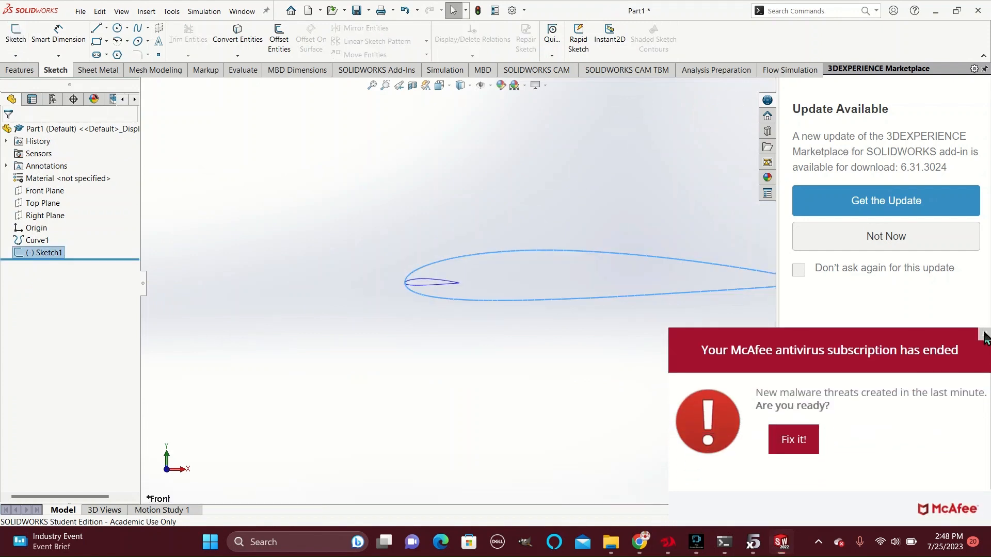
Set the document's unit system to MKS (meter, kilogram, second).
left_click(513, 11)
left_click(361, 88)
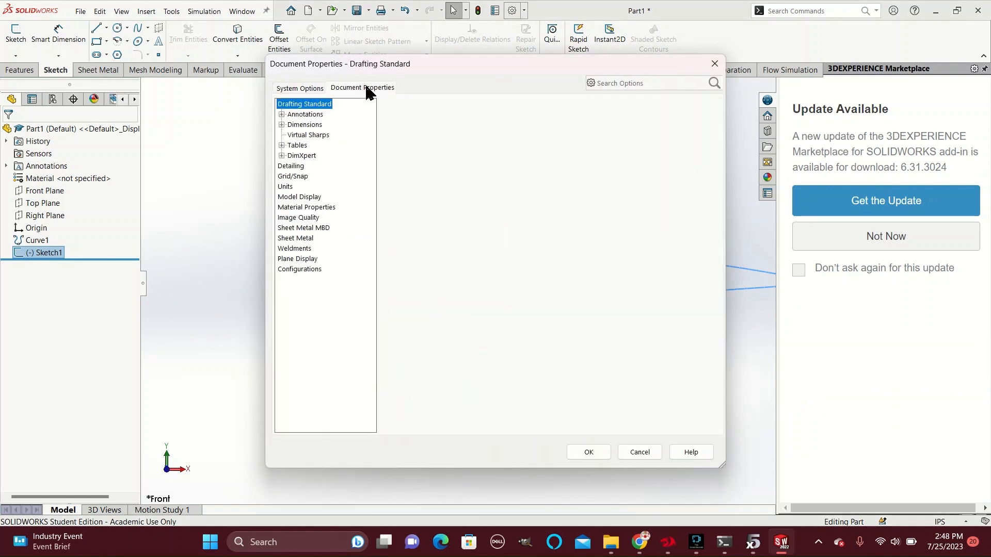
left_click(285, 187)
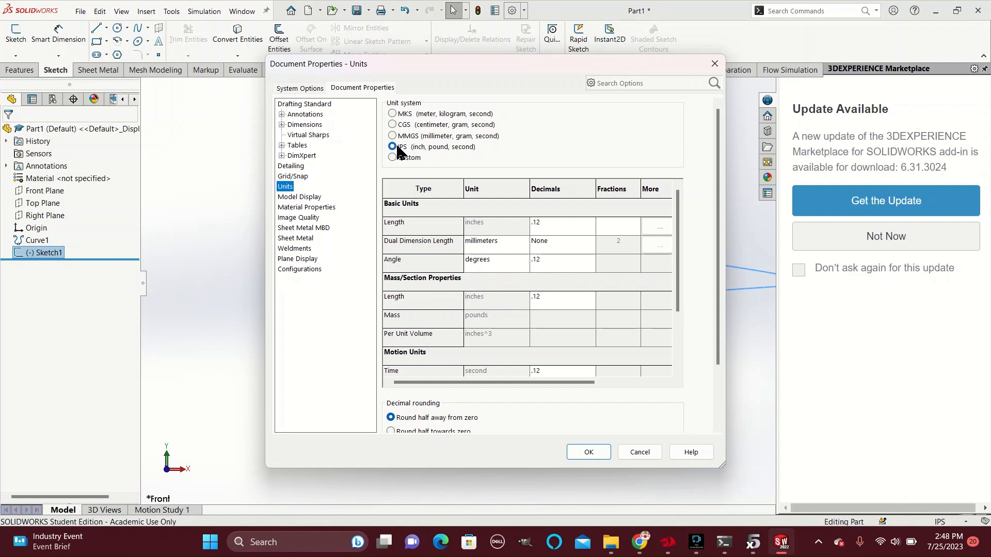
left_click(398, 114)
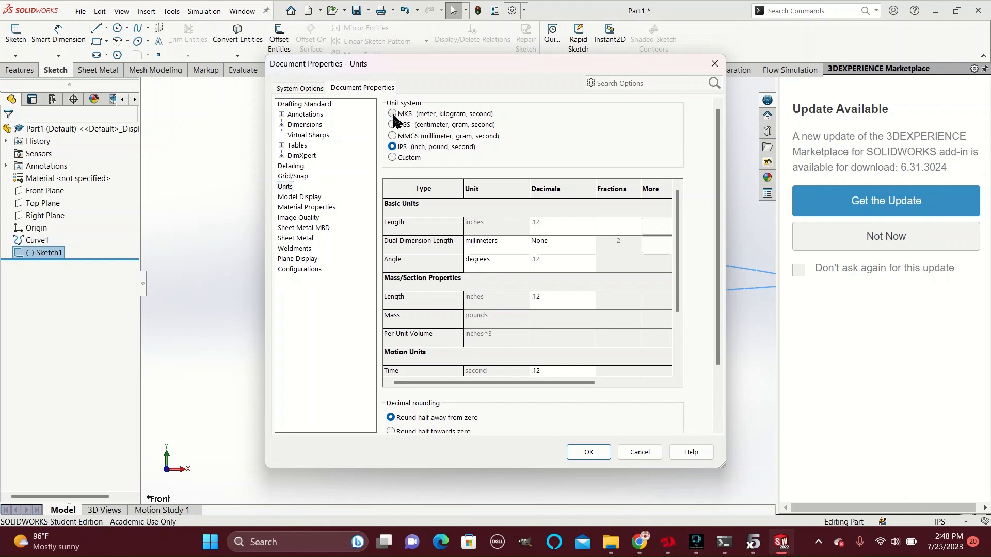
left_click(588, 452)
Hide the imported airfoil curve Curve1 so that only the scaled sketch is displayed.
scroll(447, 281, "up", 2)
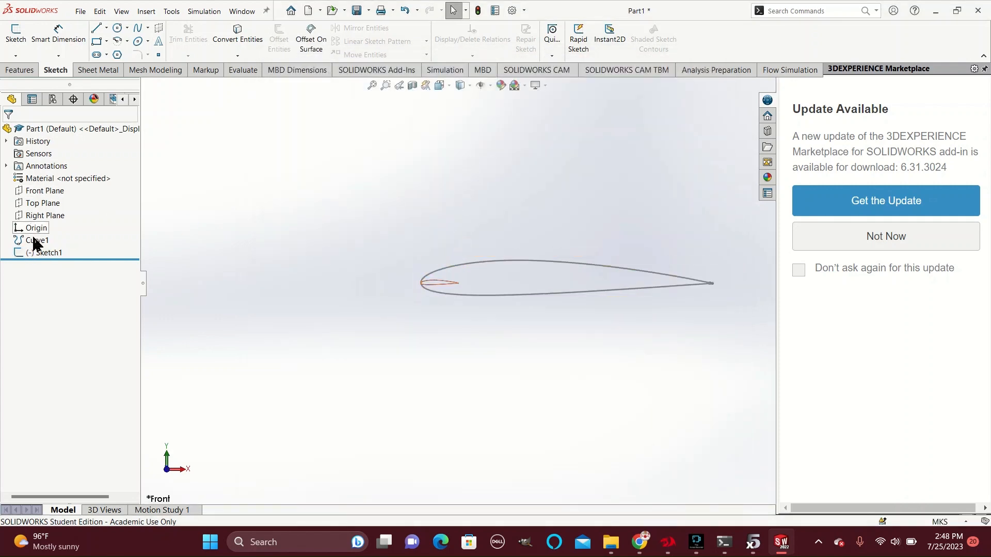
left_click(36, 241)
right_click(36, 240)
left_click(50, 223)
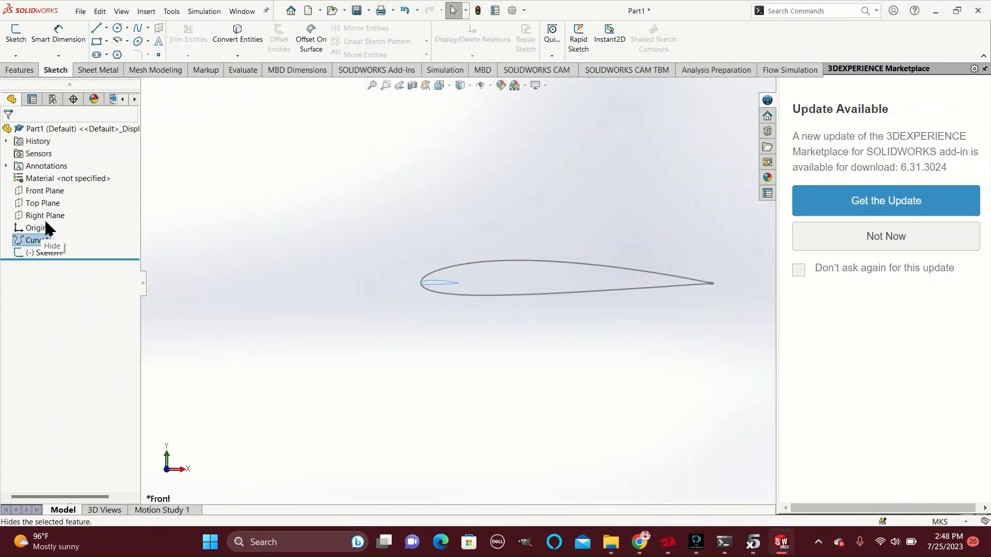
scroll(520, 289, "up", 2)
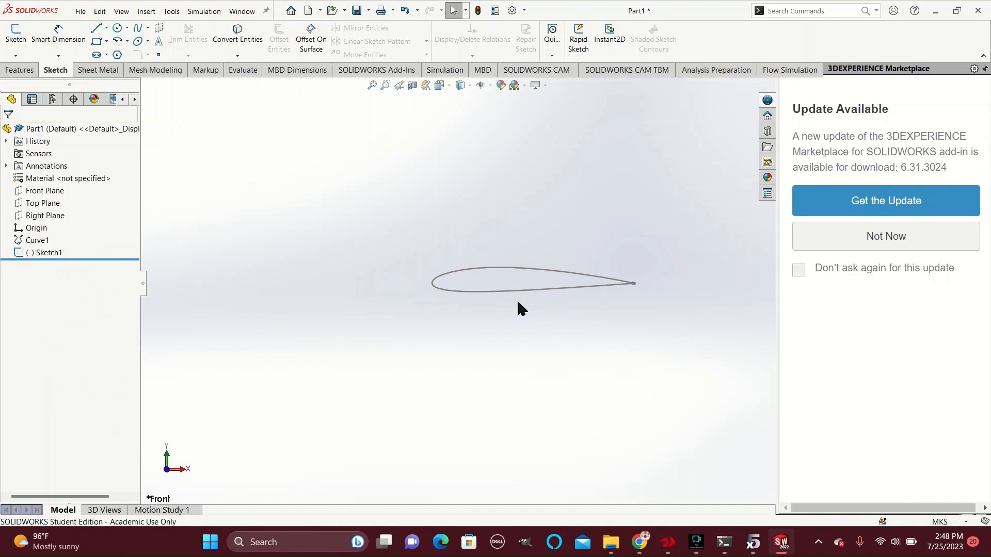
Extrude the scaled airfoil sketch as a blind boss, 0.585 m in Direction 1 and 0.585 m in Direction 2.
left_click(43, 253)
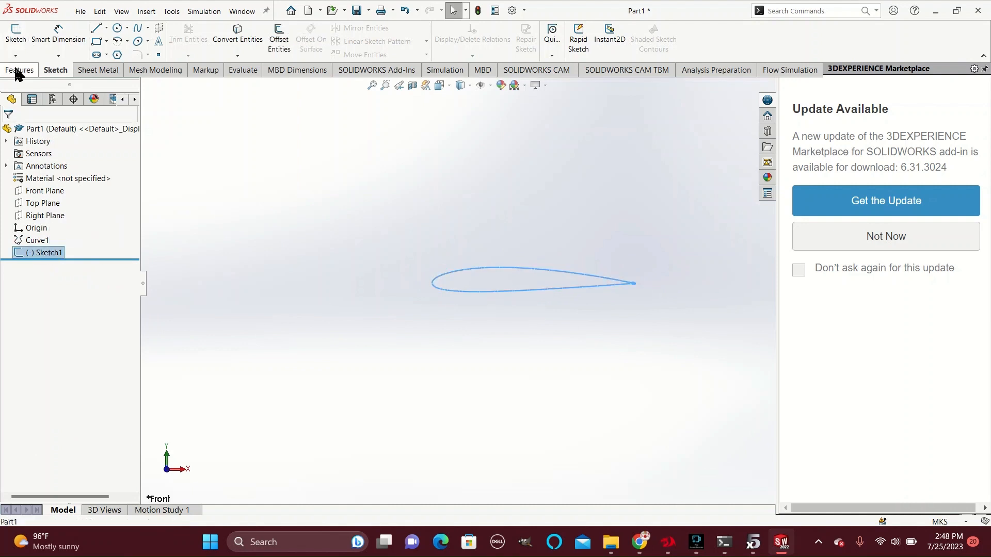
left_click(18, 70)
left_click(18, 42)
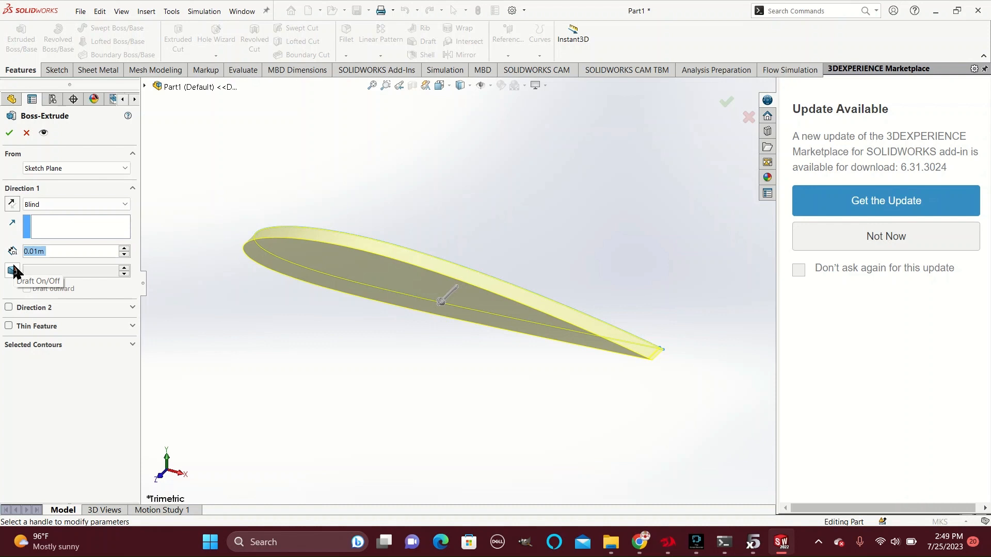
type("0.585")
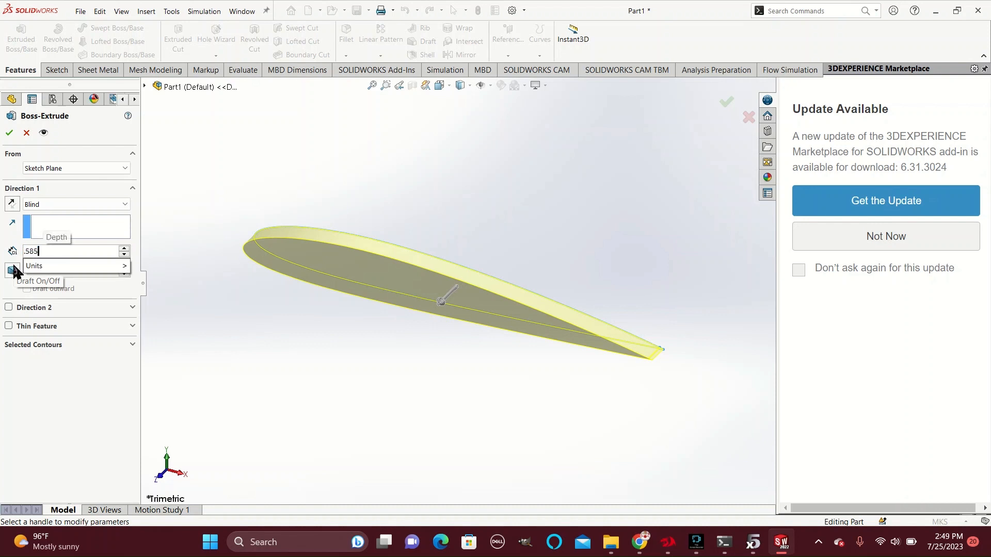
key("Return")
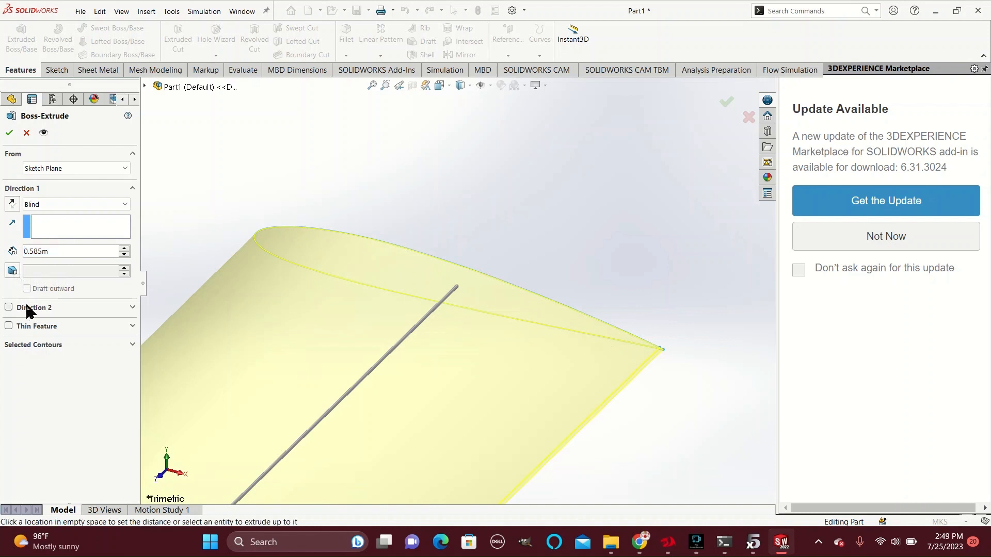
left_click(9, 307)
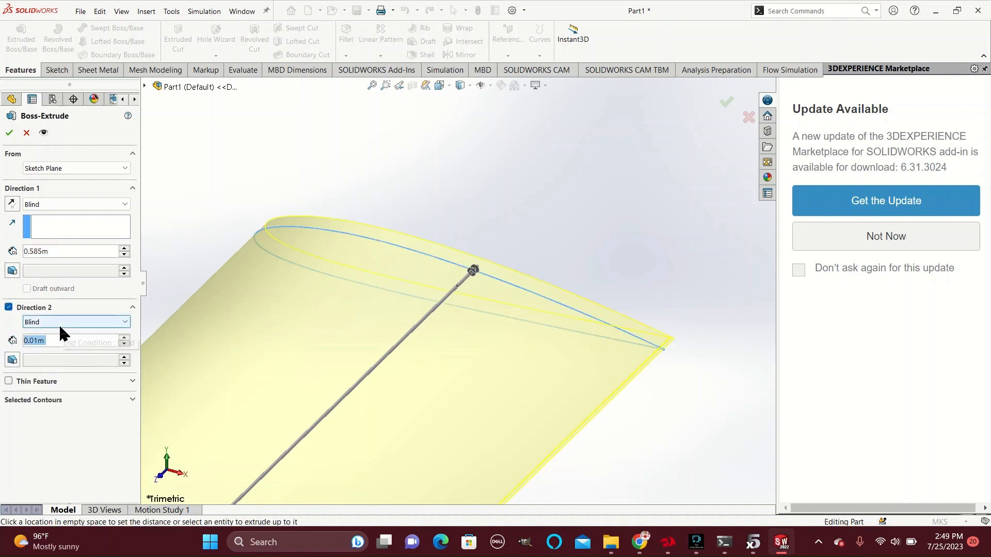
type(".585")
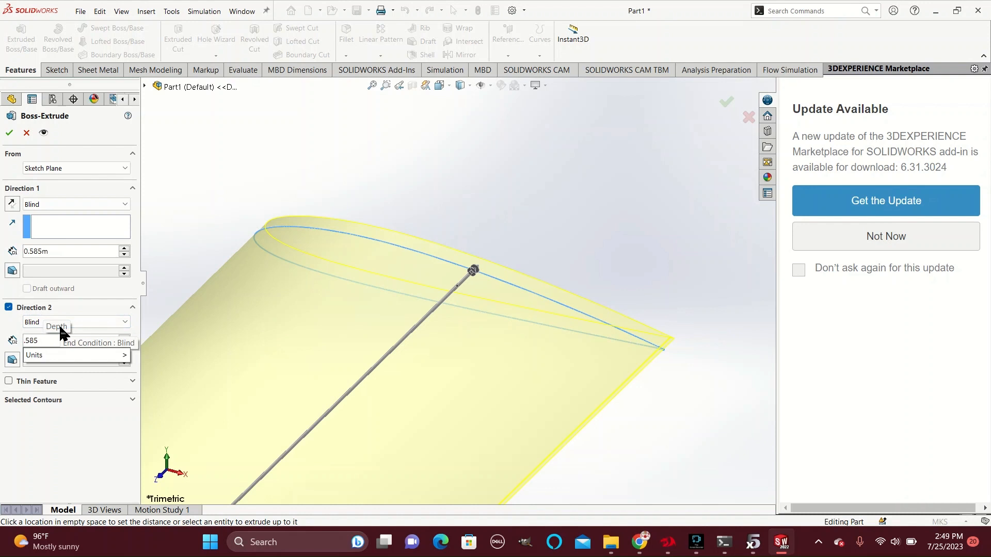
key("Return")
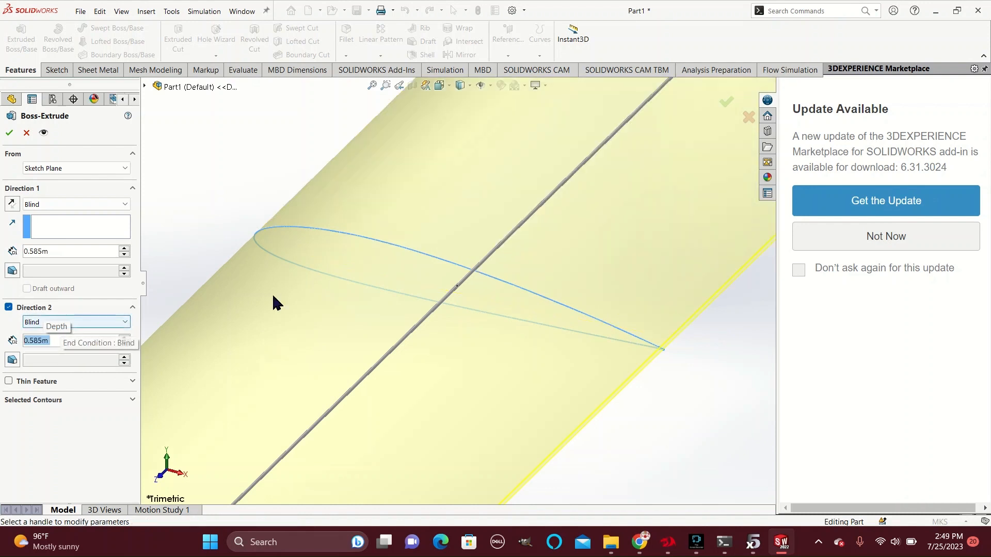
key("f")
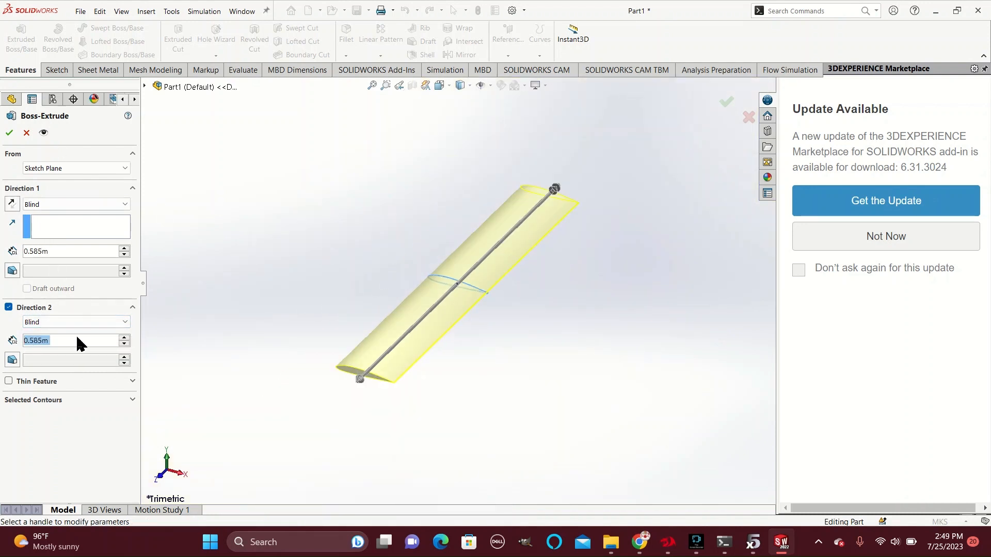
left_click(726, 101)
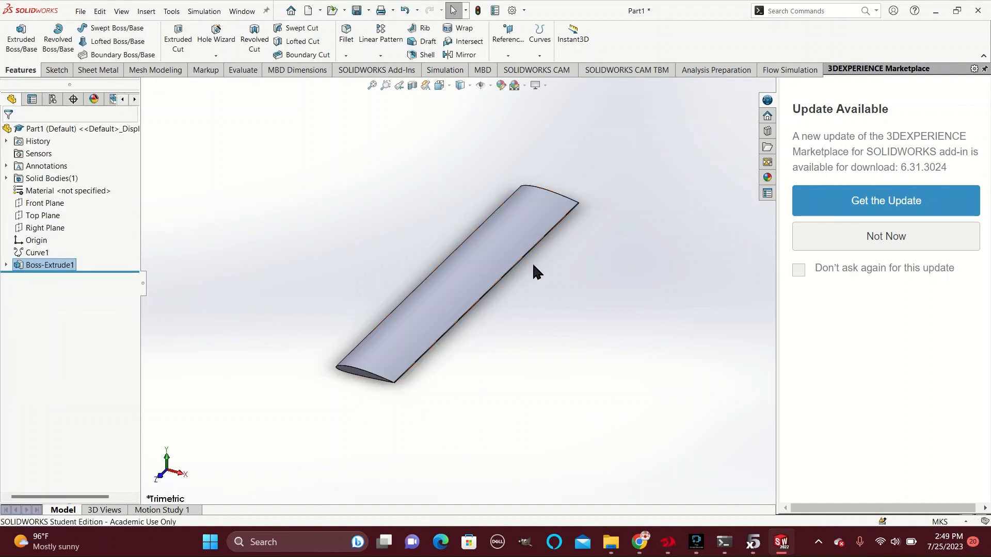
Start a new sketch on the Right Plane, around the origin at the wing's mid-span.
key("ctrl+1")
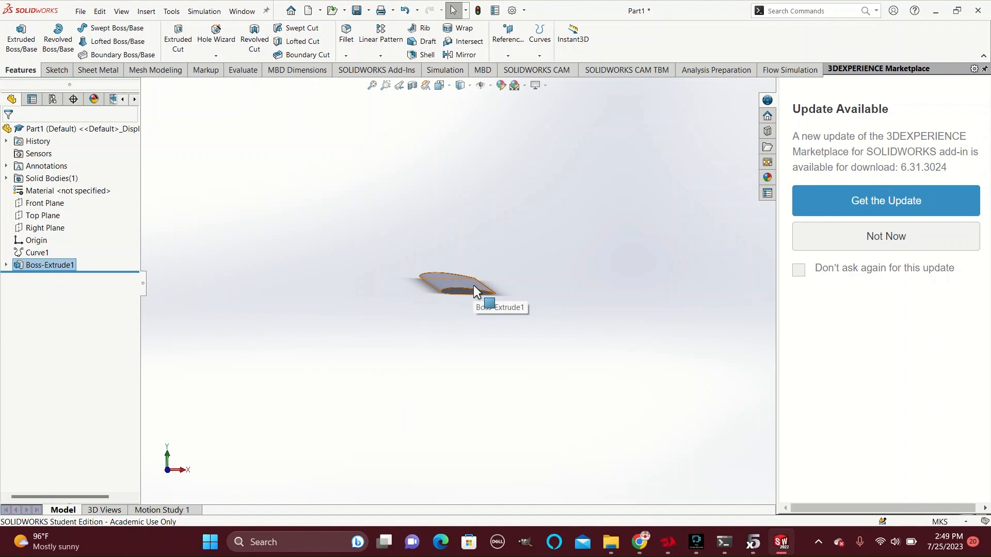
middle_click_drag(580, 267, 551, 298)
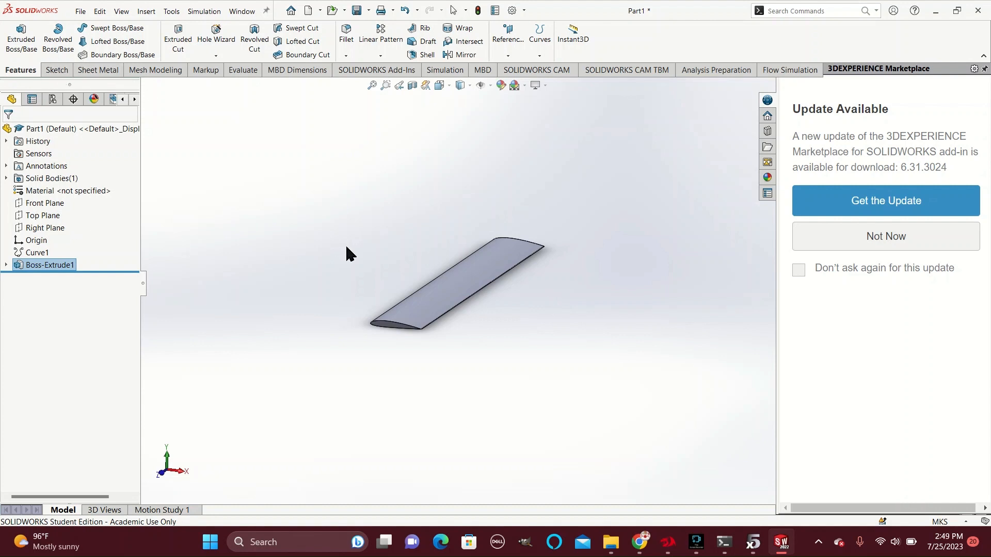
mouse_move(347, 255)
middle_mouse_down()
mouse_move(458, 267)
mouse_move(431, 283)
middle_mouse_up()
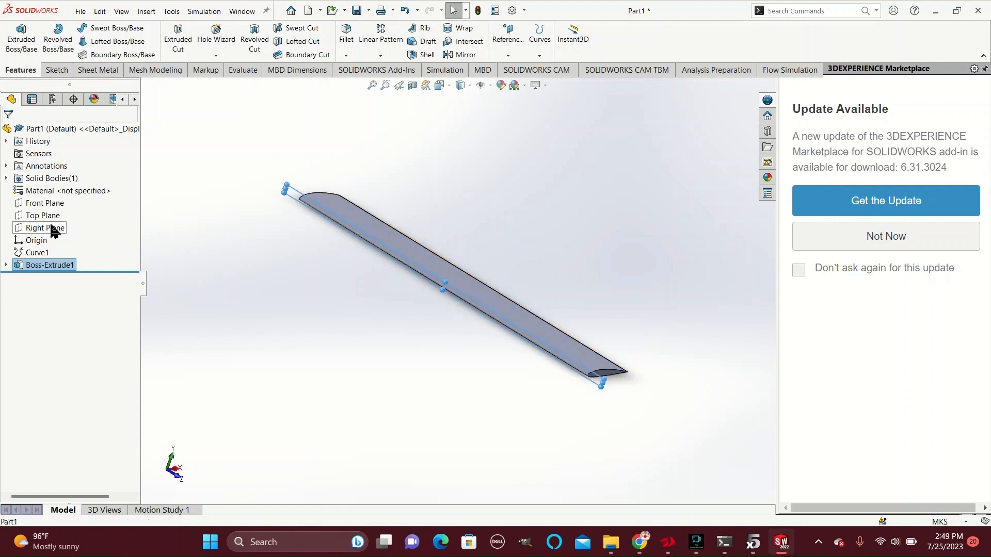
left_click(53, 229)
middle_click_drag(382, 338, 429, 309)
right_click(51, 228)
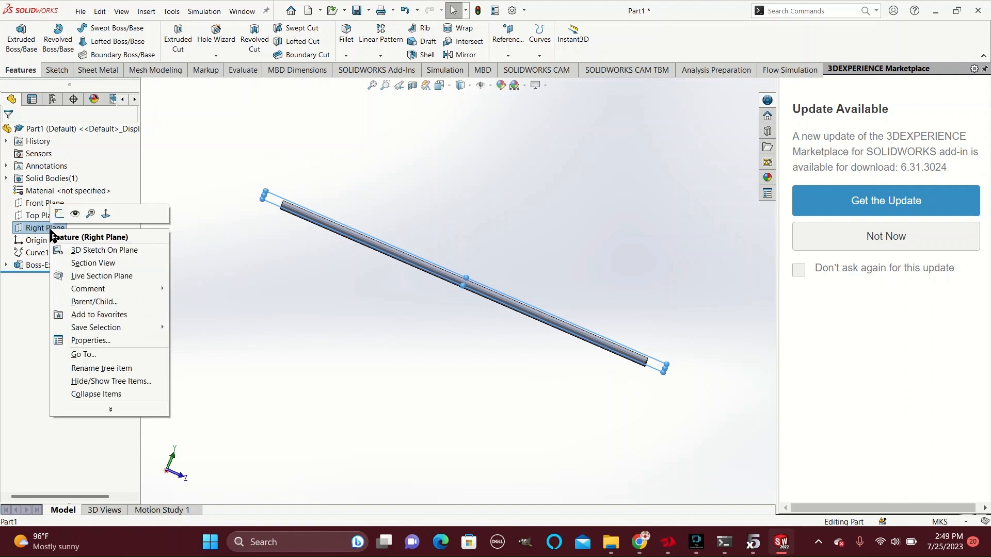
left_click(61, 212)
scroll(464, 290, "down", 6)
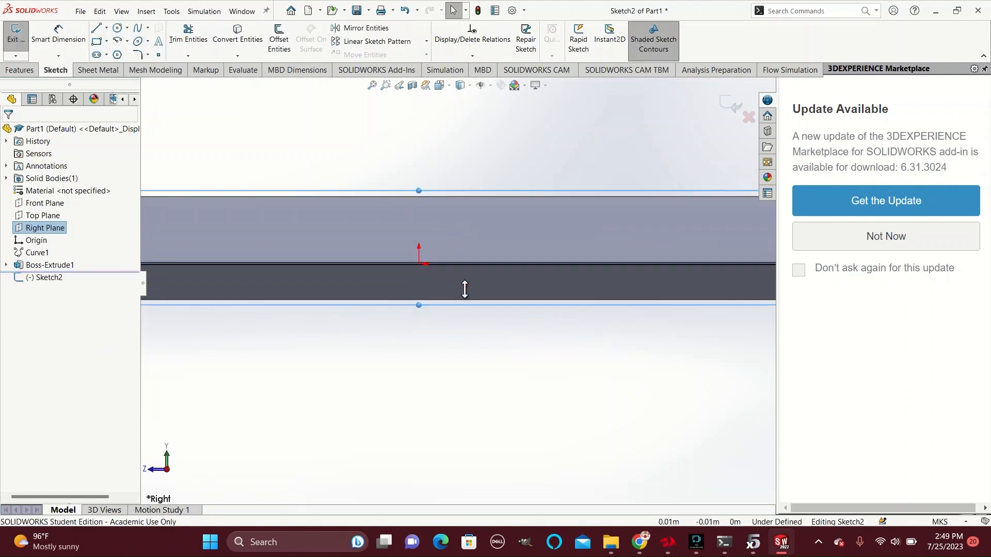
scroll(414, 266, "down", 5)
scroll(428, 263, "up", 5)
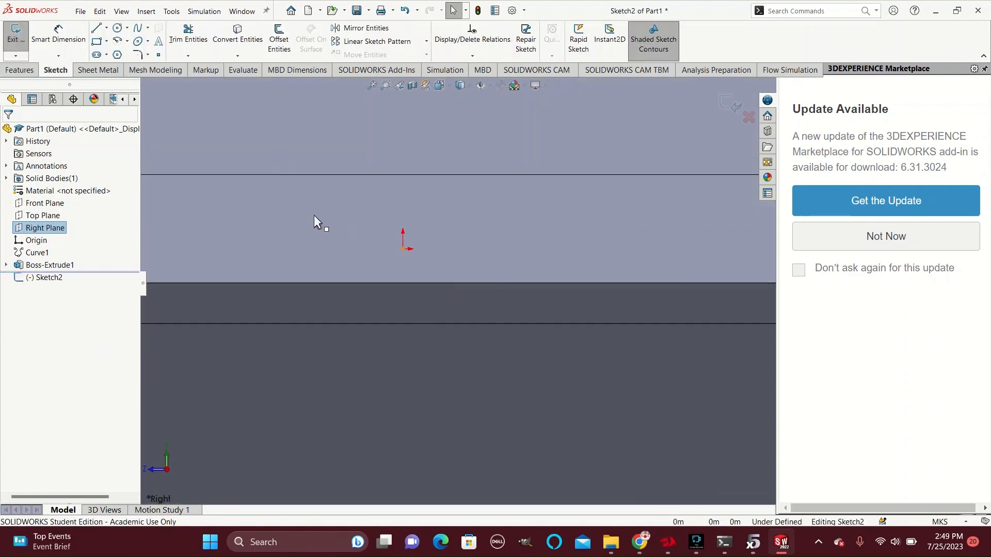
Sketch a circle centred on the origin with a radius of about 0.017 m and finish the sketch.
left_click(117, 29)
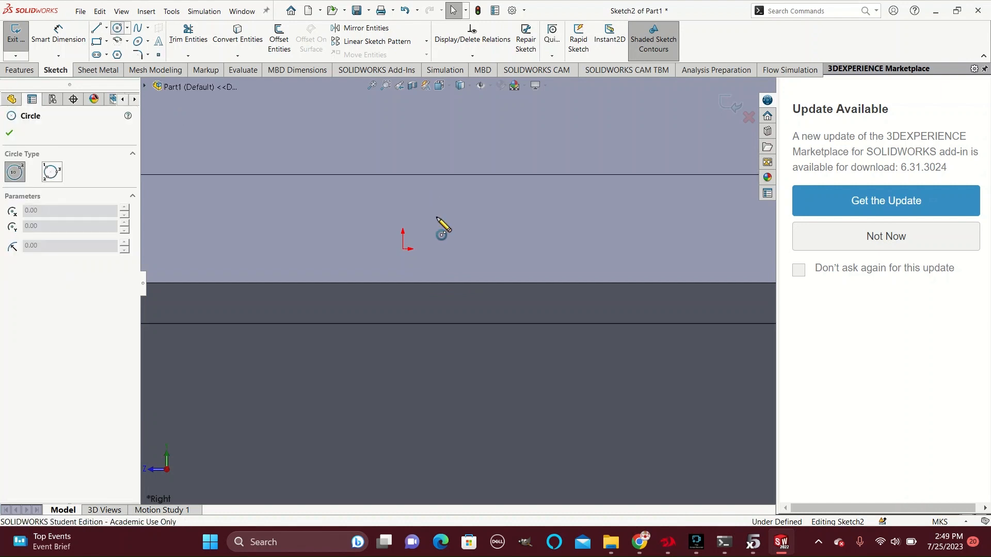
left_click(403, 249)
scroll(505, 220, "up", 3)
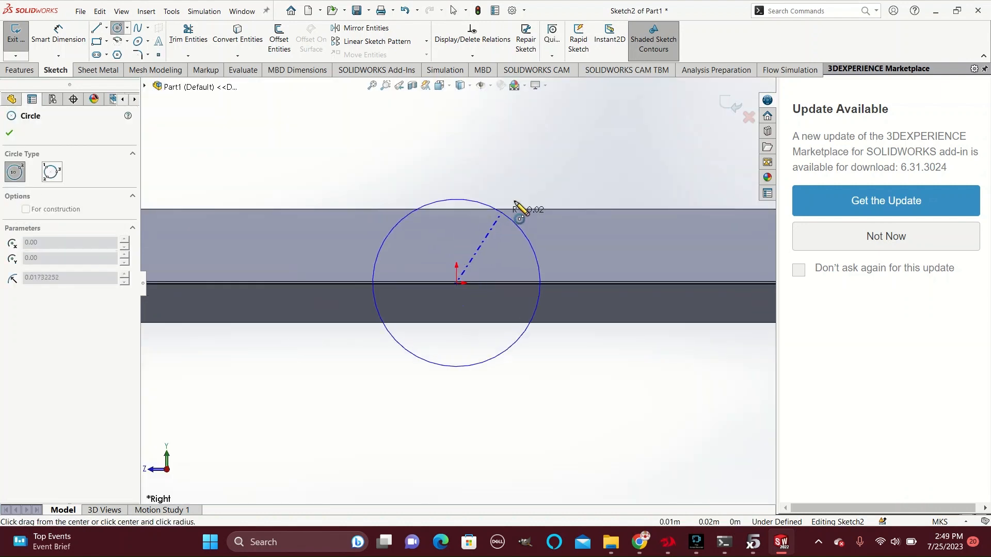
left_click(455, 203)
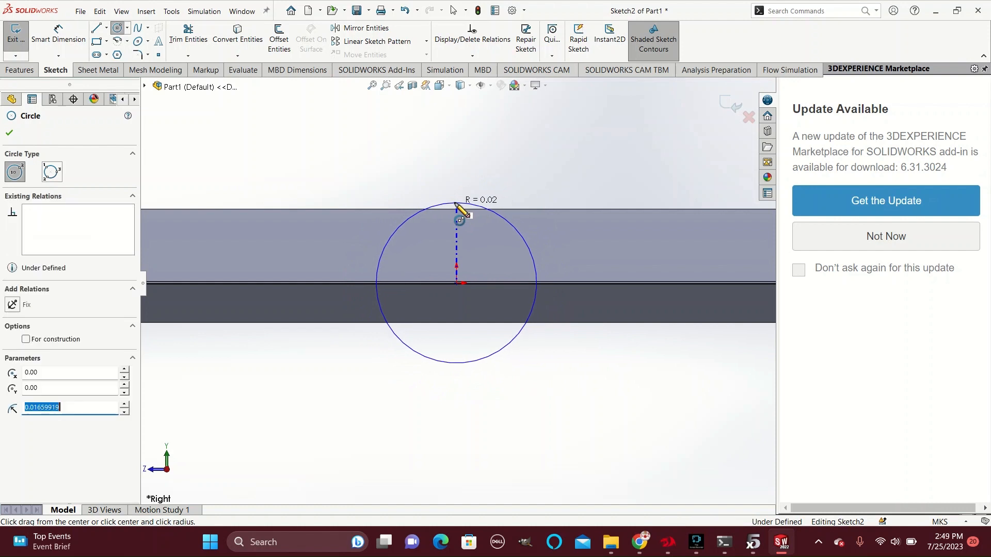
scroll(467, 286, "up", 5)
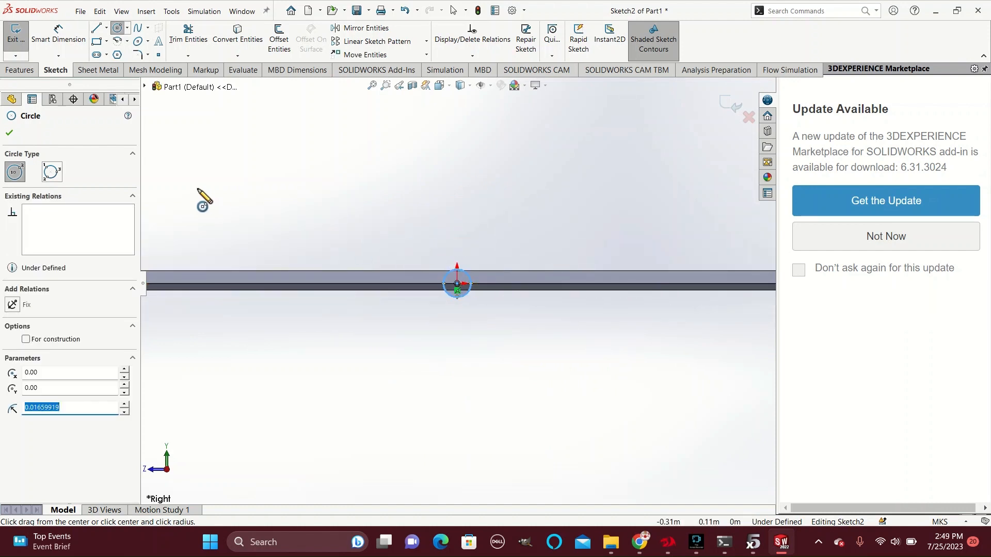
left_click(9, 133)
left_click(730, 105)
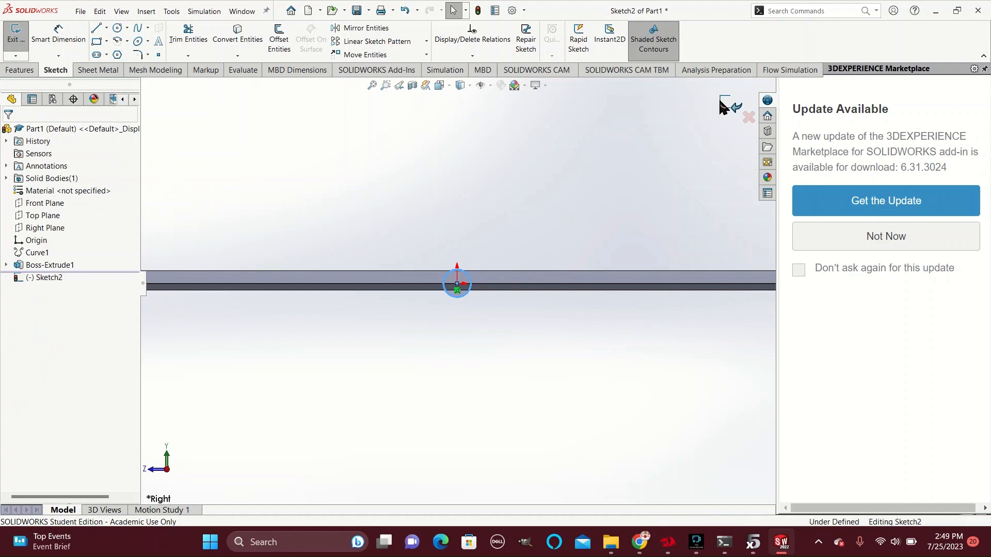
Set up a blind boss extrusion of the circle sketch in both directions, with a Direction 2 depth of 0.13 m.
middle_click_drag(409, 172, 491, 216)
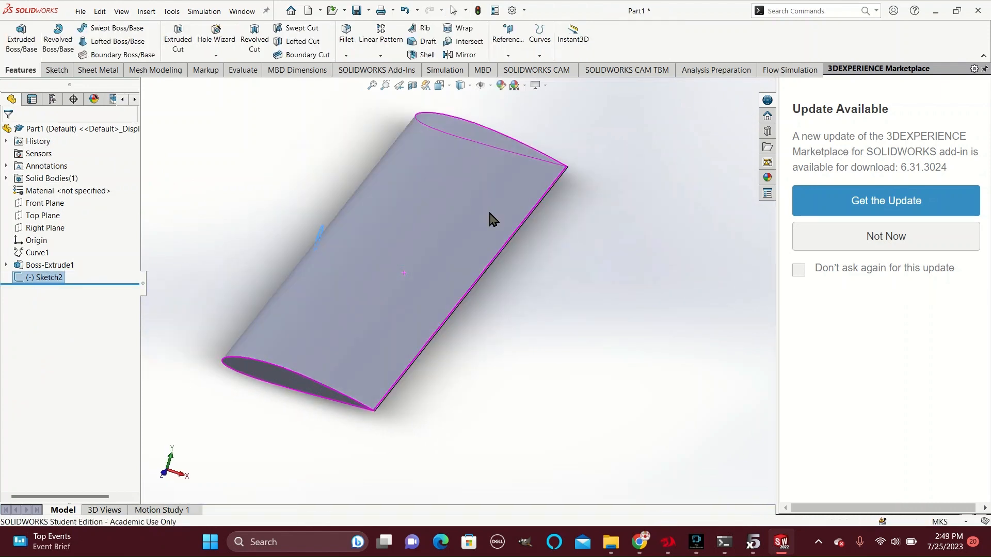
left_click(21, 39)
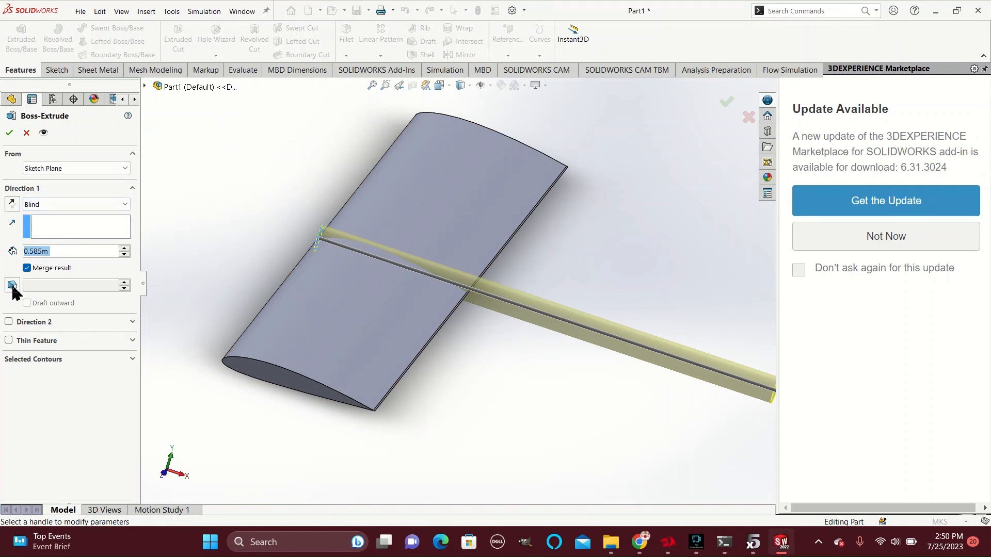
left_click(11, 320)
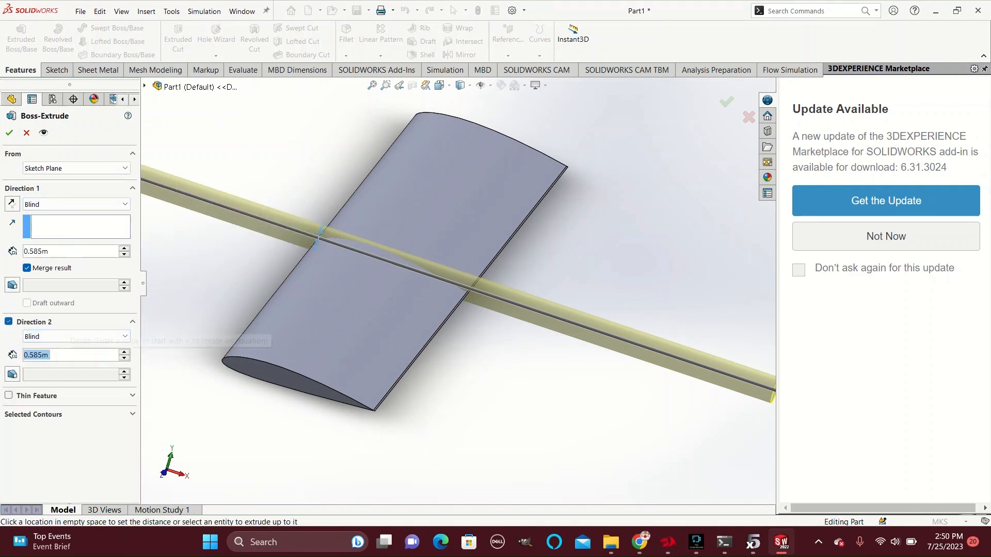
key("BackSpace")
type("0.13")
key("Return")
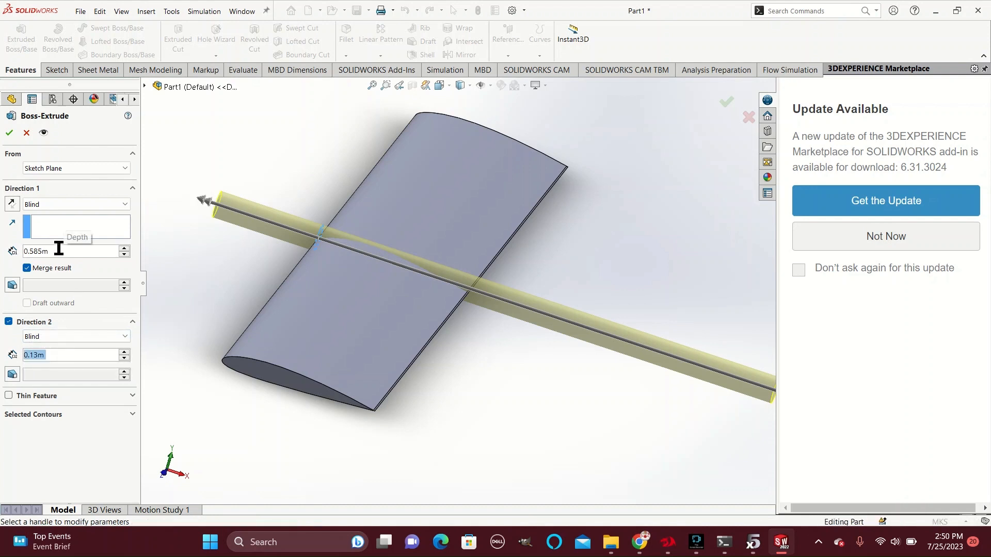
Set the fuselage extrusion's Direction 1 depth to 0.73 m and complete the boss.
left_click_drag(60, 251, 24, 252)
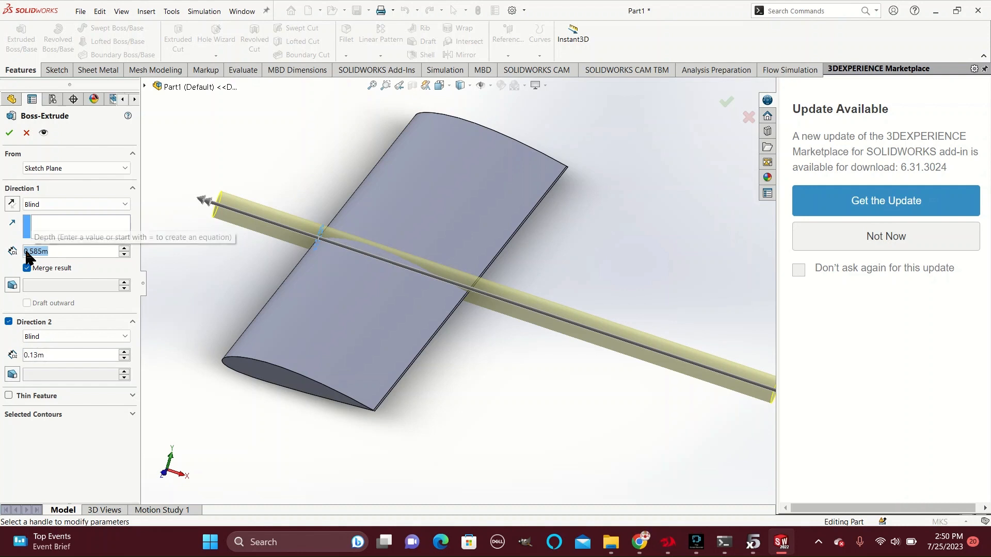
type("0.65")
key("Return")
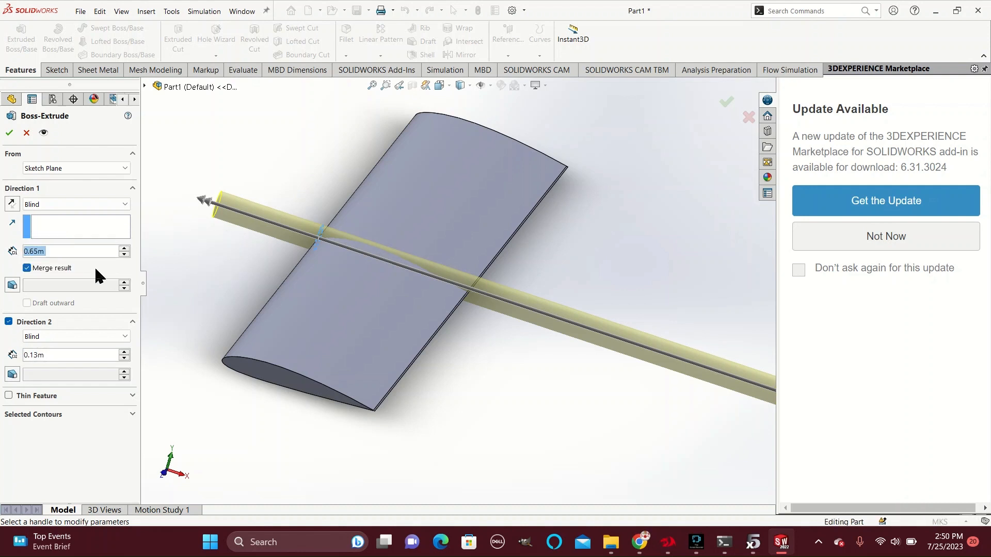
type("0.73")
key("Return")
scroll(459, 282, "up", 5)
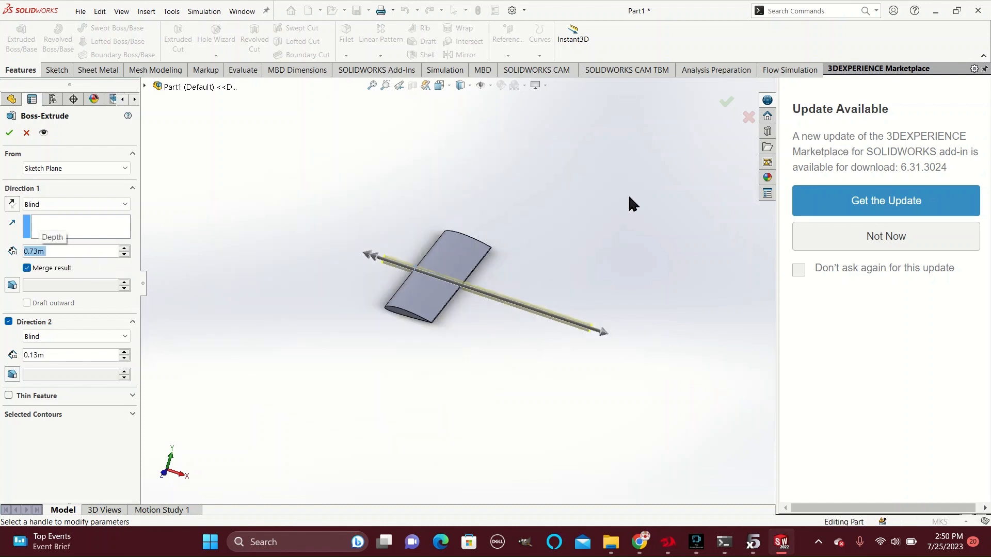
left_click(558, 337)
middle_click_drag(558, 337, 531, 336)
scroll(546, 310, "down", 6)
scroll(546, 310, "up", 6)
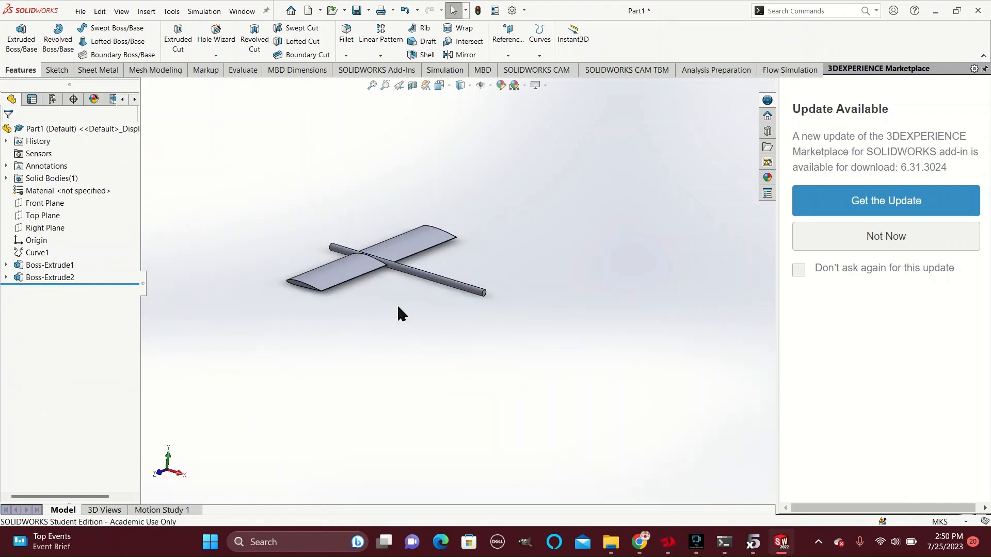
Insert a curve through XYZ points from the text file Naca 0010.txt in the Aircraft Solidworks folder.
middle_click_drag(397, 314, 467, 302)
scroll(459, 292, "down", 5)
scroll(476, 299, "up", 3)
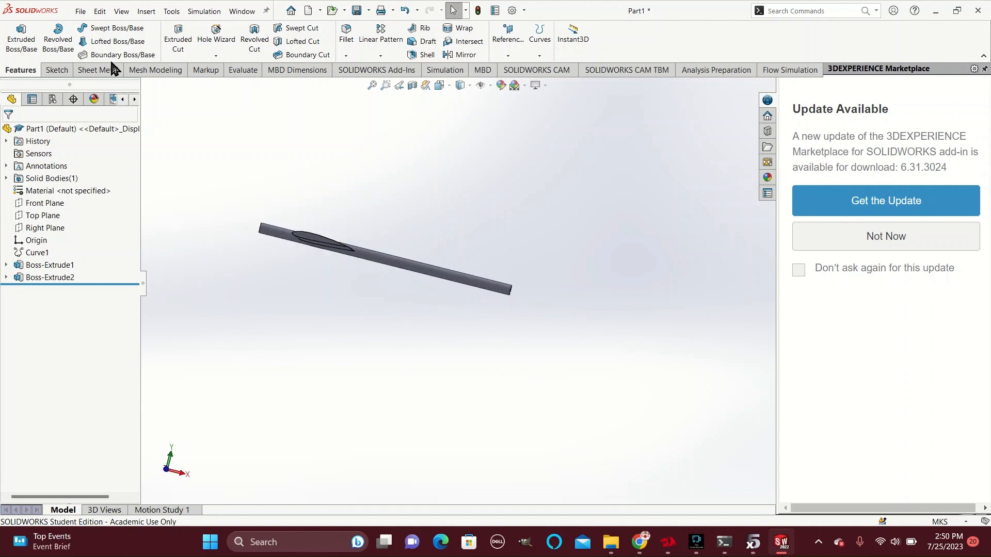
left_click(547, 46)
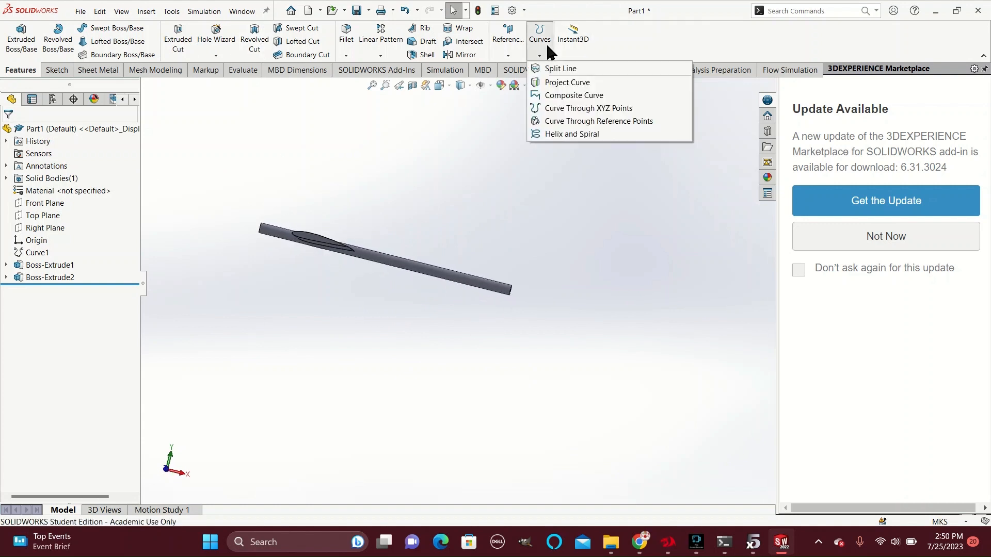
left_click(578, 107)
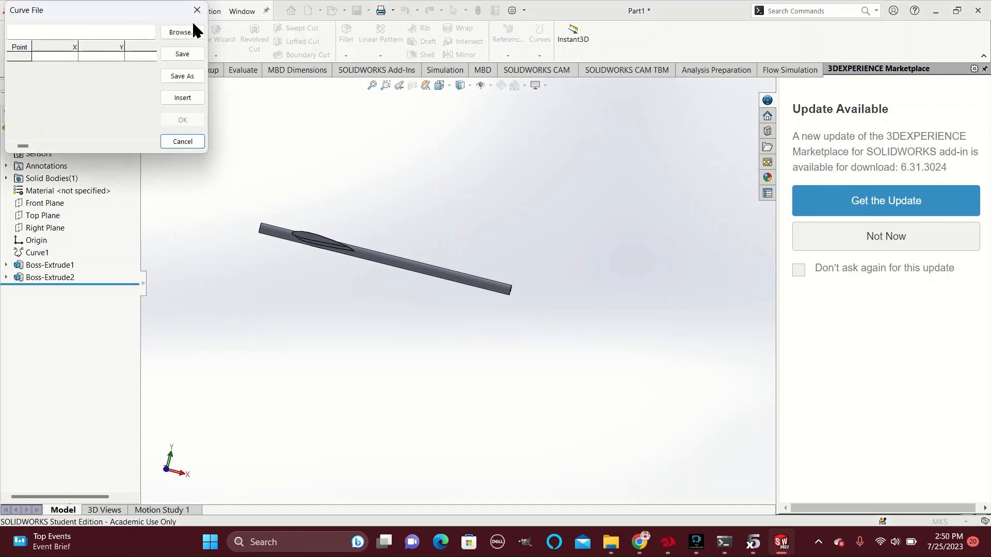
left_click(182, 33)
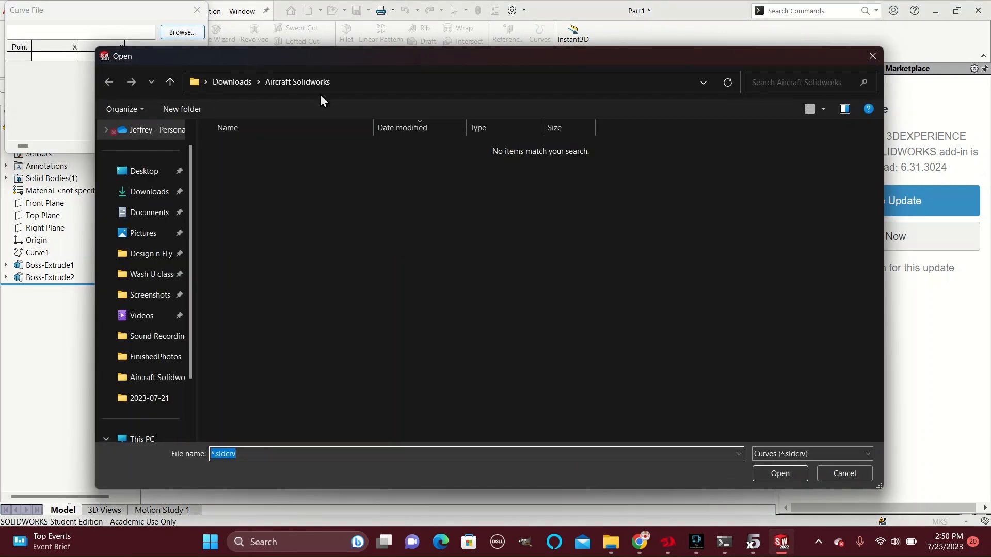
left_click(805, 453)
left_click(767, 471)
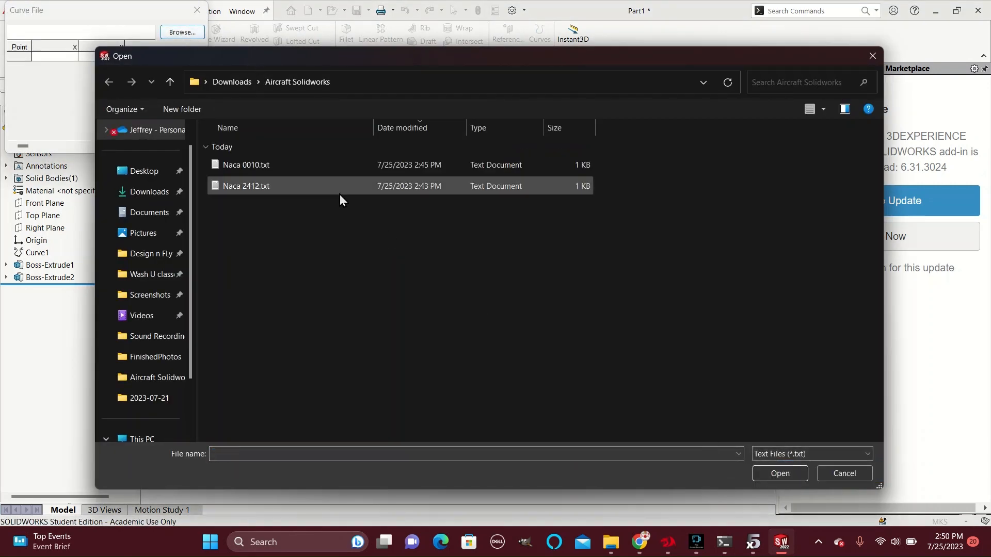
left_click(289, 173)
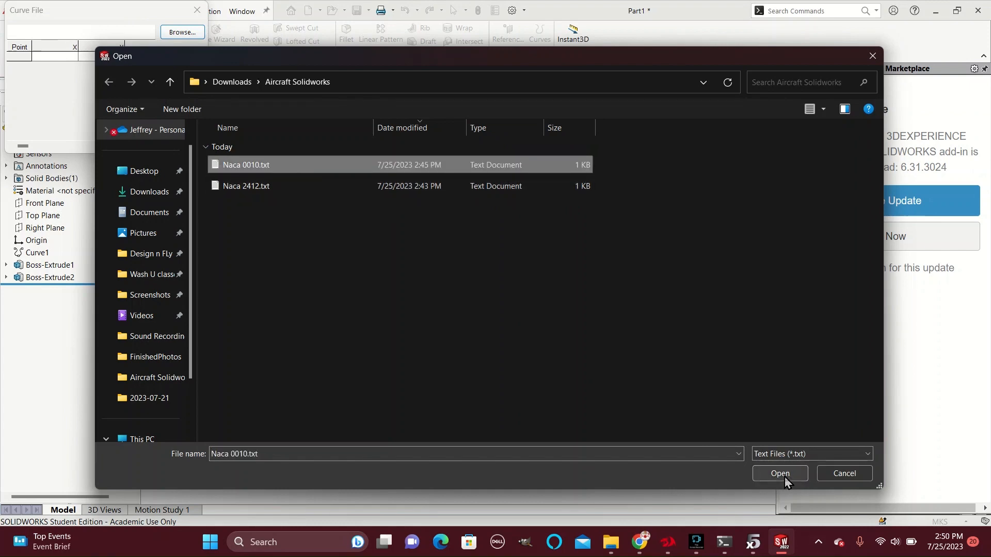
left_click(768, 469)
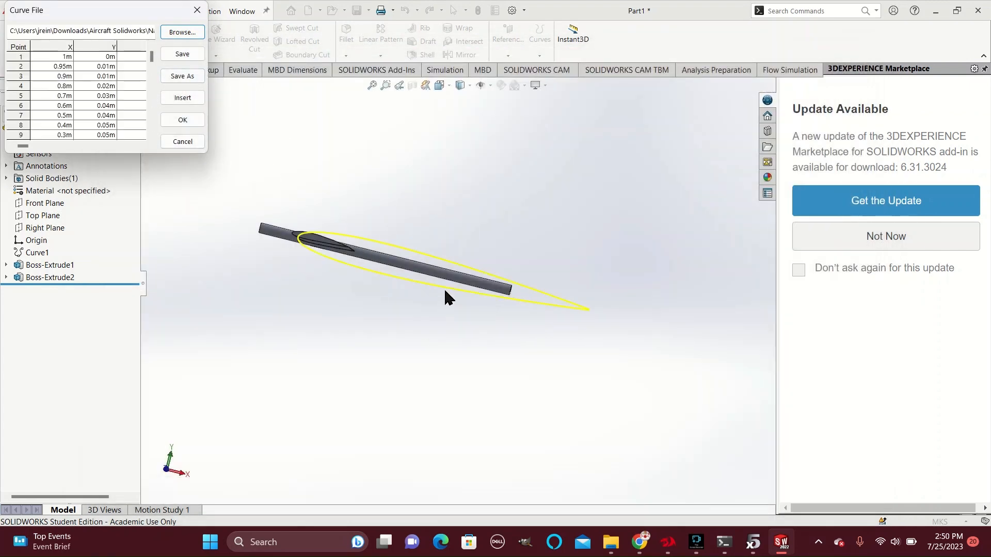
left_click(182, 120)
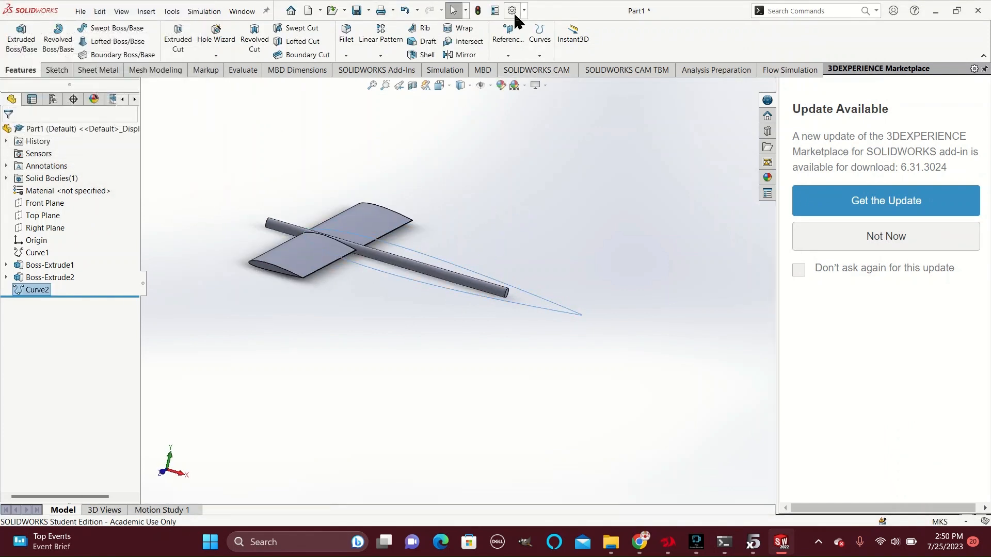
Start a new sketch on the Front Plane and convert the imported NACA 0010 curve into sketch geometry.
left_click(403, 235)
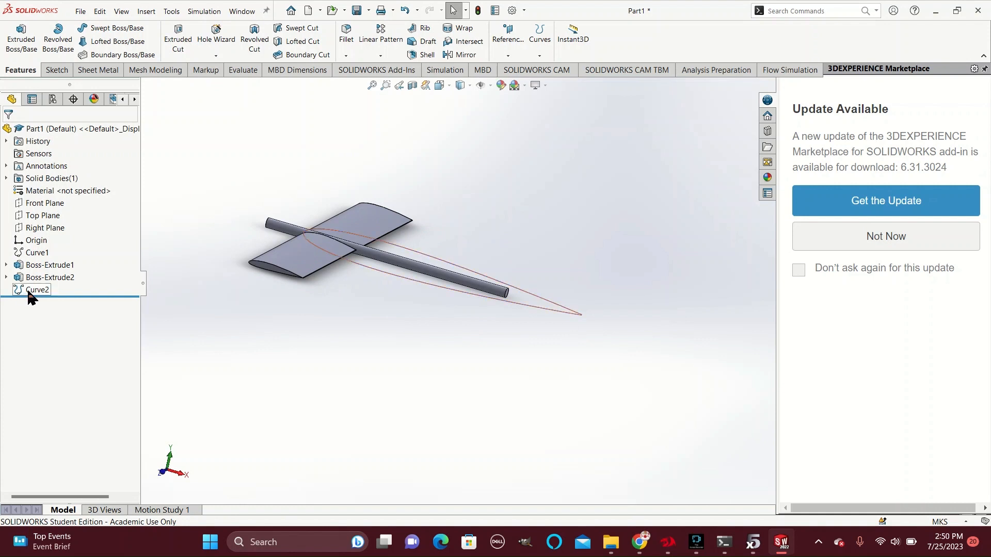
left_click(39, 203)
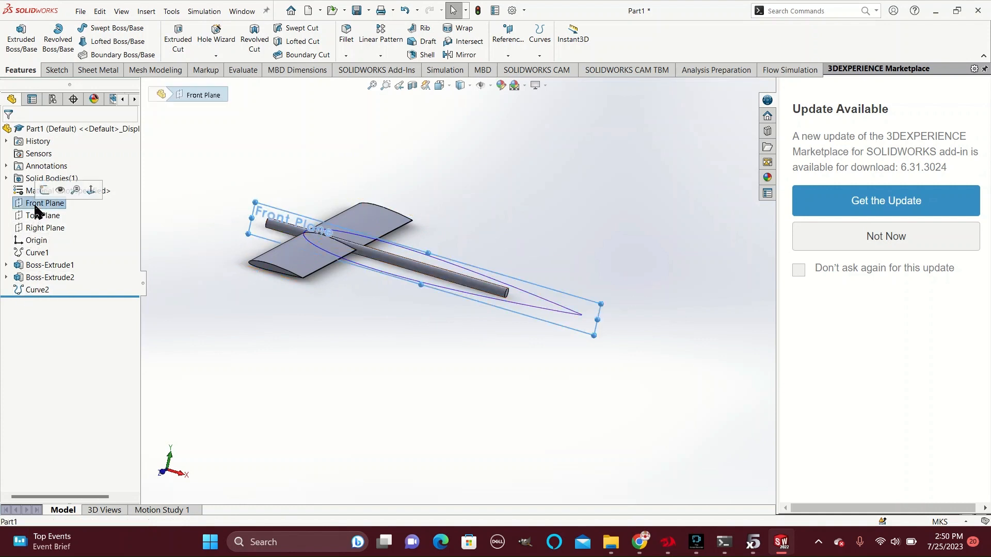
left_click(45, 190)
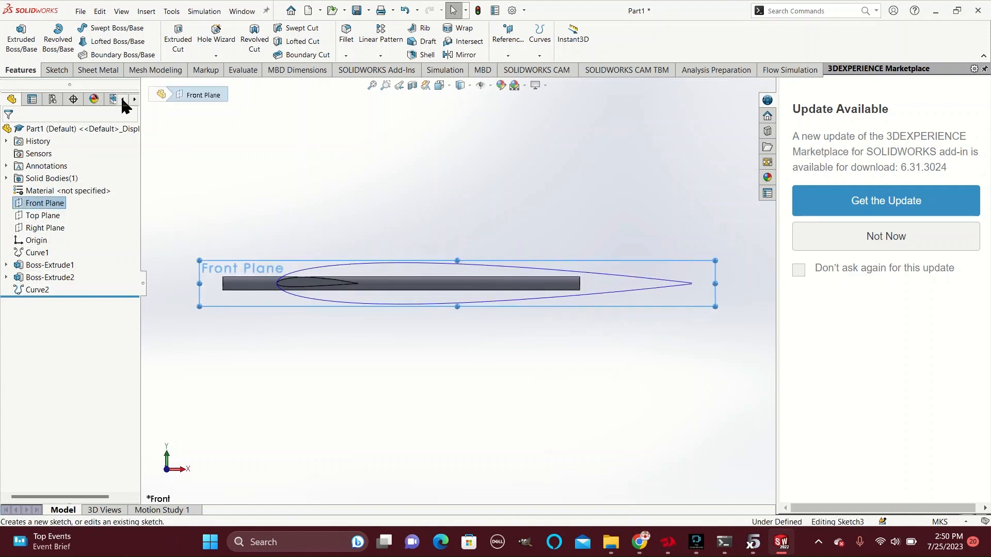
left_click(243, 40)
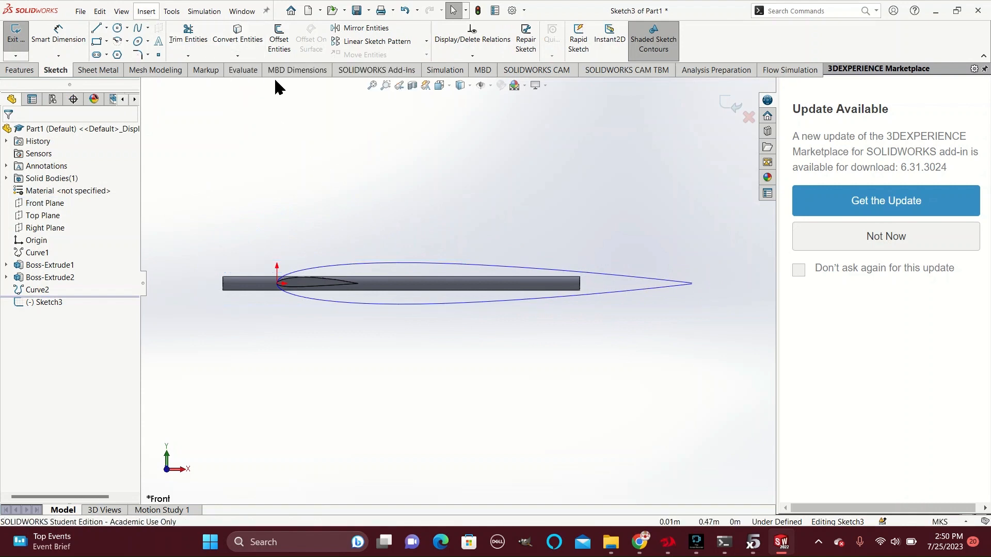
left_click(611, 278)
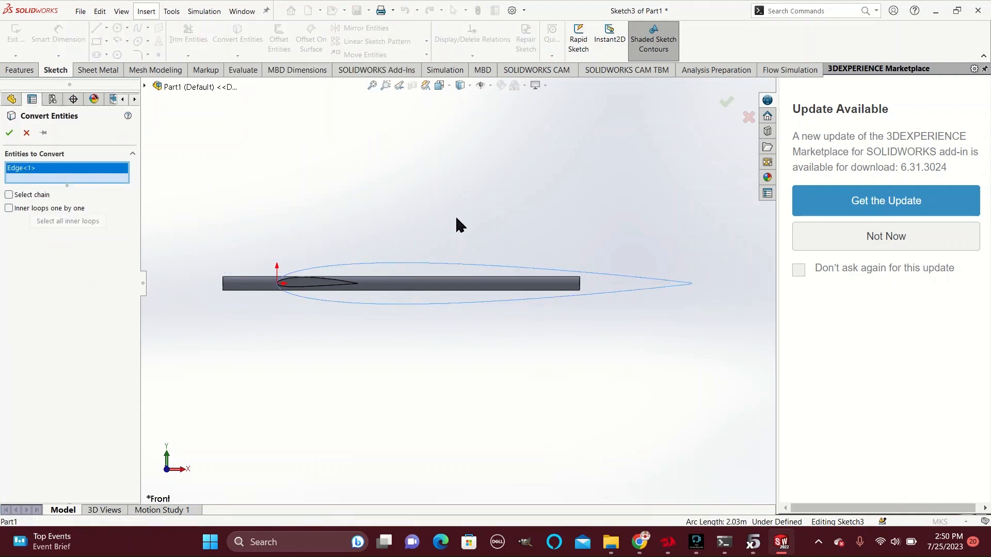
left_click(10, 133)
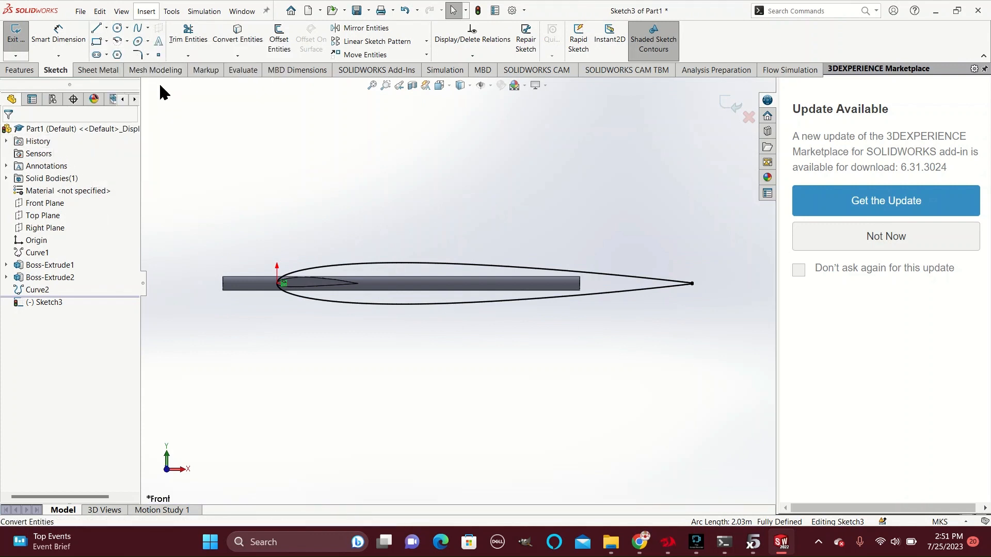
Close the airfoil's open trailing edge with two lines meeting about 0.014 m behind the spline's endpoints, and exit the sketch.
scroll(747, 300, "up", 4)
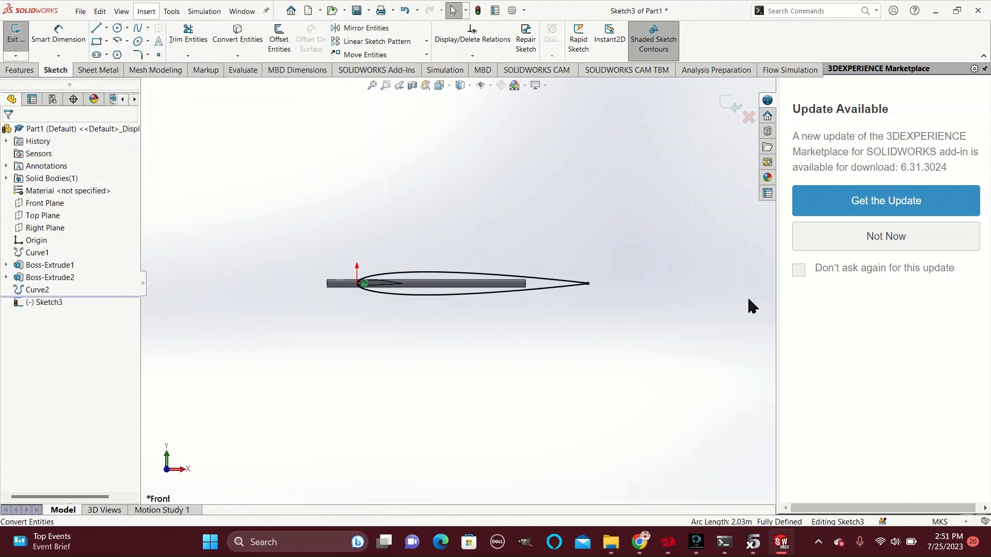
scroll(671, 289, "down", 12)
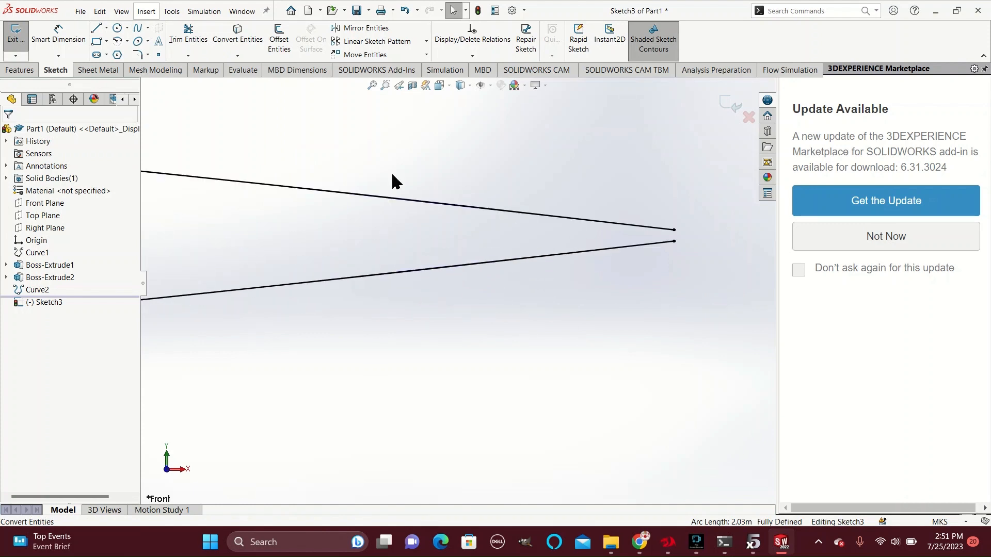
left_click(97, 30)
left_click(675, 230)
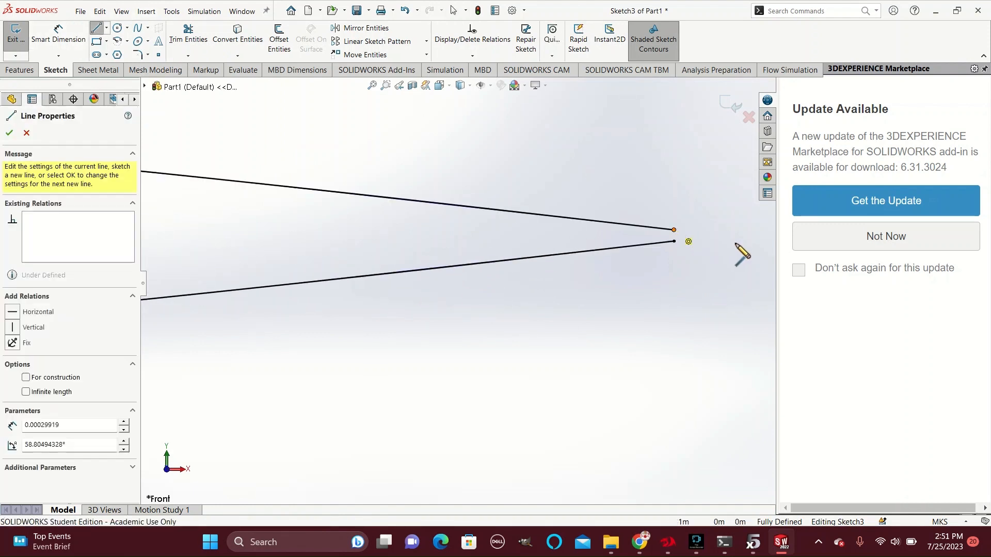
left_click(747, 239)
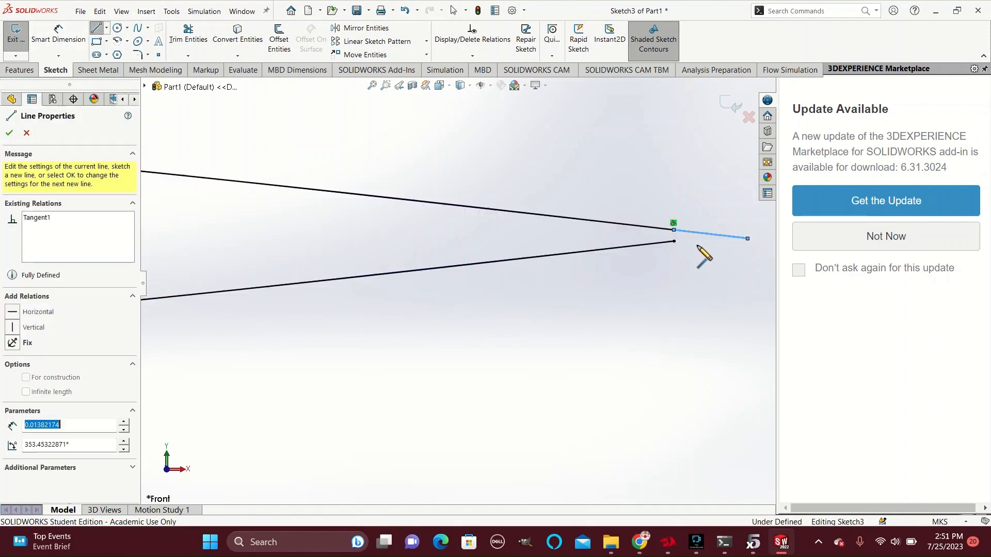
left_click(674, 241)
left_click(733, 106)
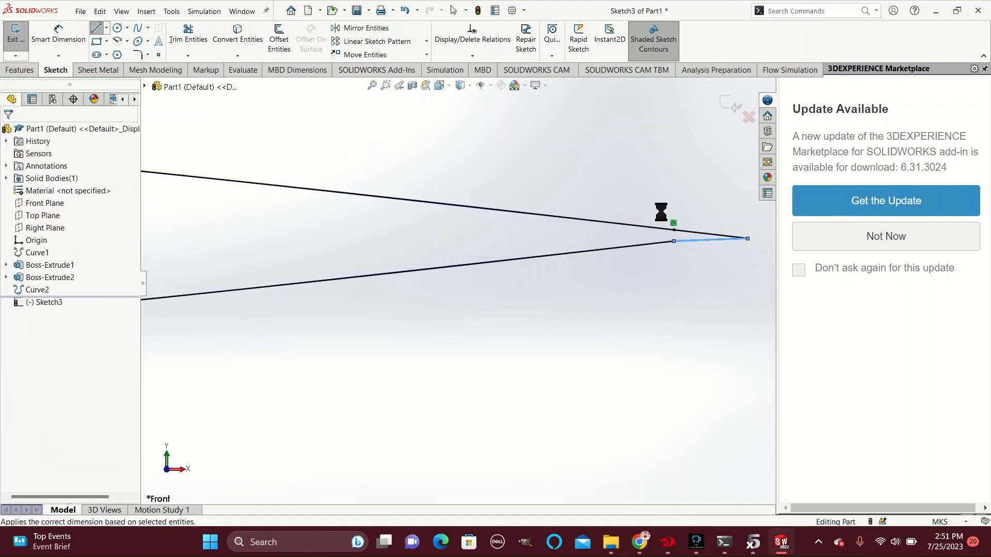
Reopen the NACA 0010 sketch for editing and scale the whole airfoil profile by 0.203 about the origin at its leading edge.
right_click(45, 303)
left_click(55, 270)
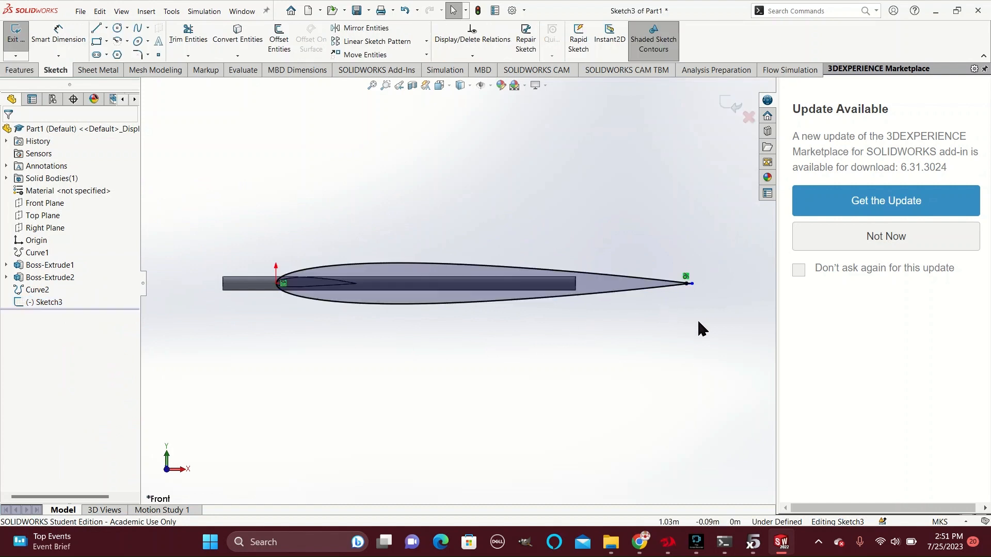
left_click_drag(730, 320, 245, 202)
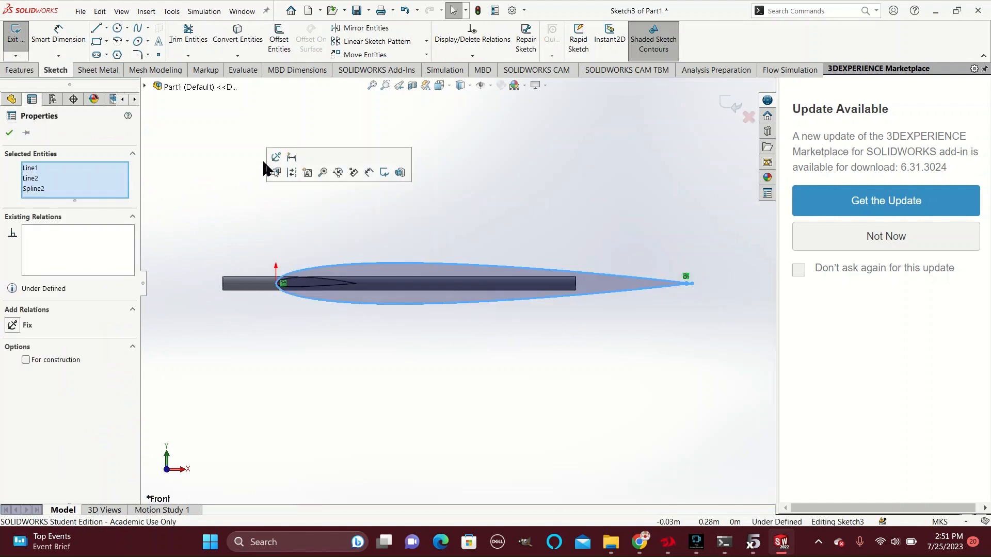
left_click(171, 11)
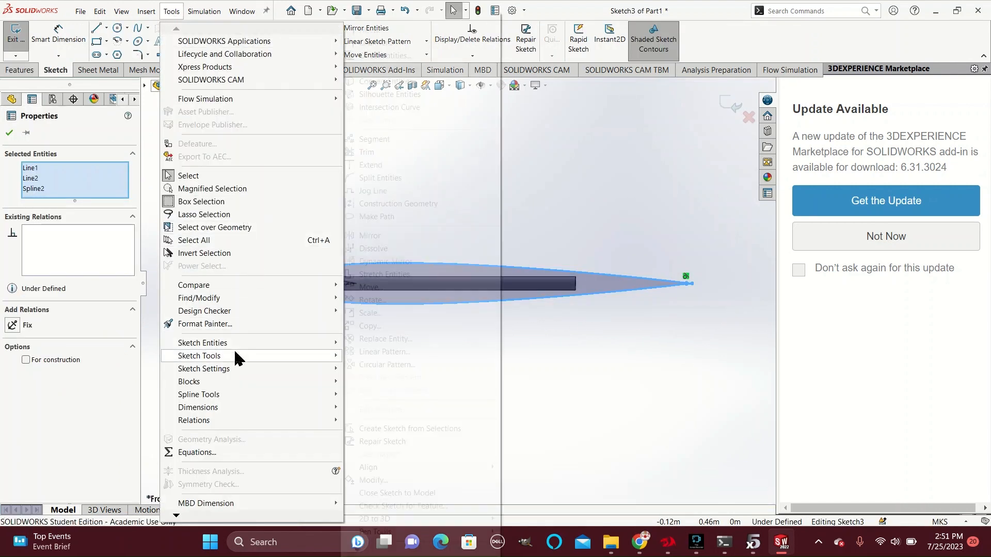
mouse_move(254, 359)
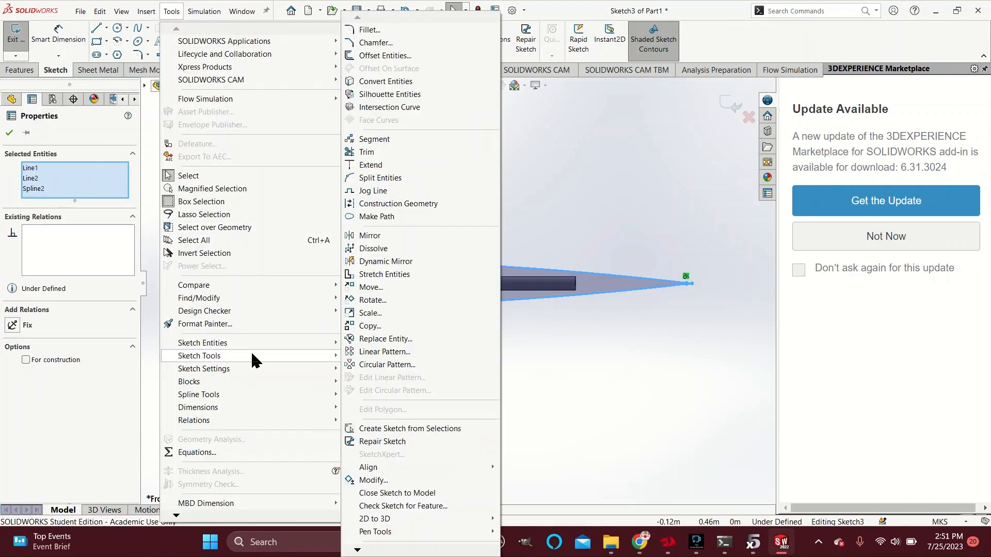
left_click(383, 315)
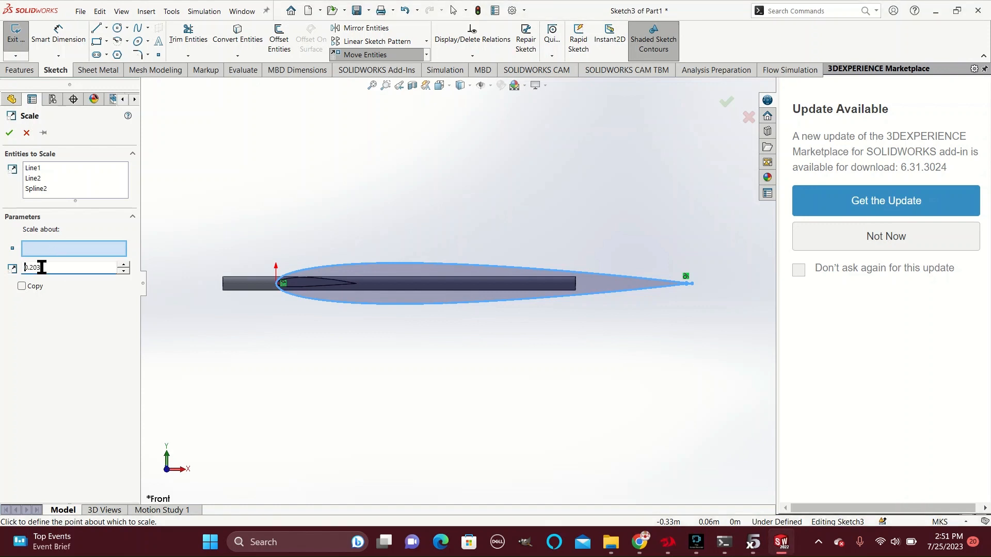
left_click(277, 285)
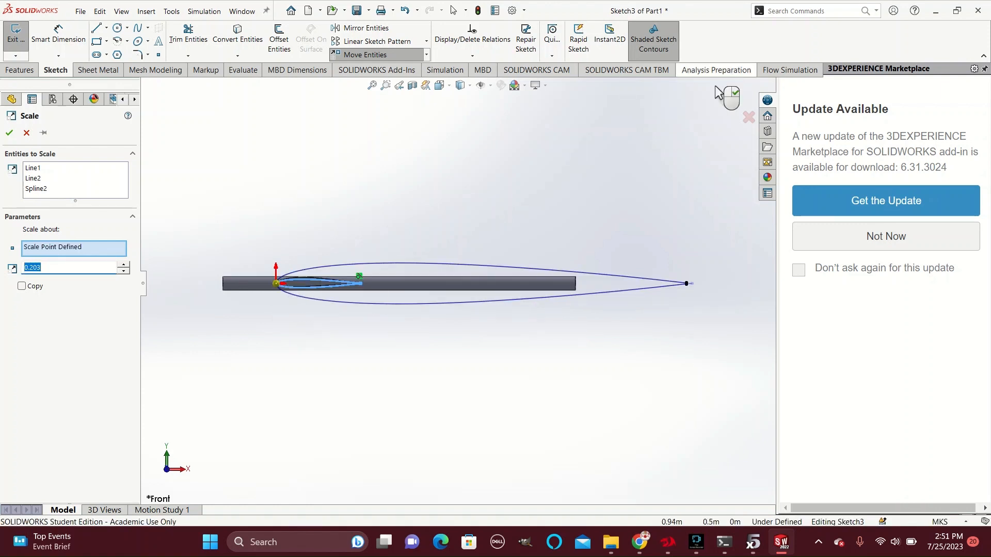
left_click(726, 105)
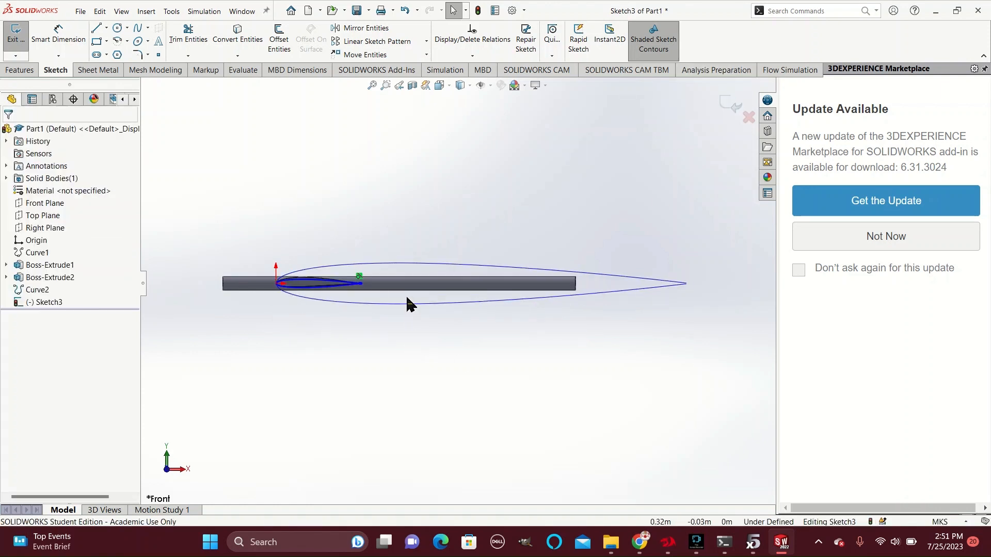
Hide the imported NACA 0010 curve and move the airfoil's leading edge from the origin about 0.52 m back along the fuselage boom.
right_click(36, 289)
left_click(52, 272)
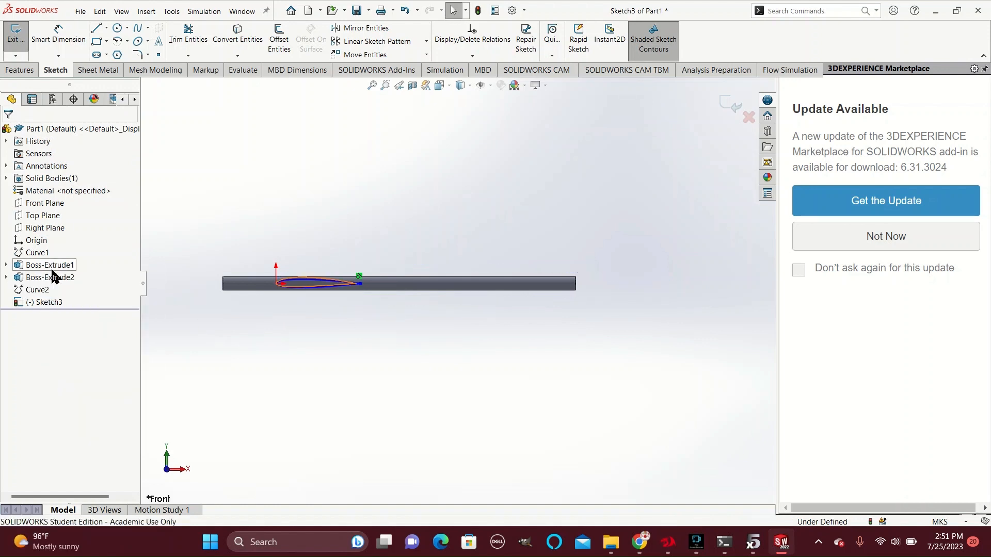
scroll(333, 293, "down", 4)
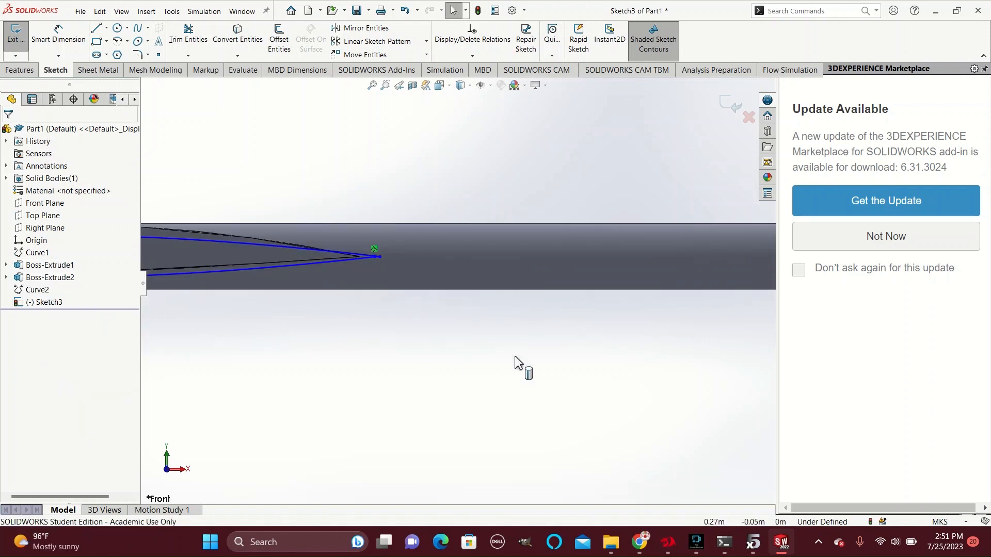
left_click_drag(518, 358, 178, 188)
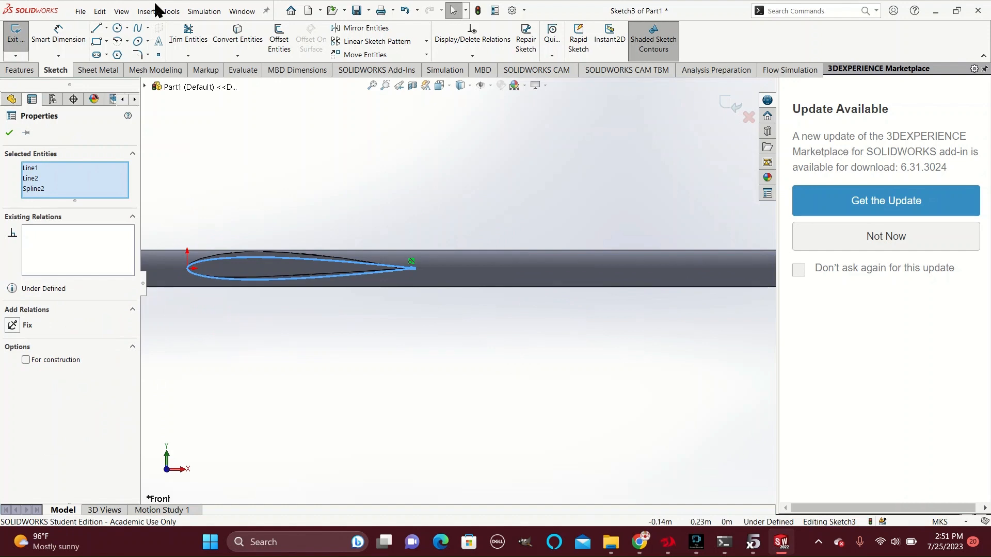
left_click(172, 12)
mouse_move(228, 354)
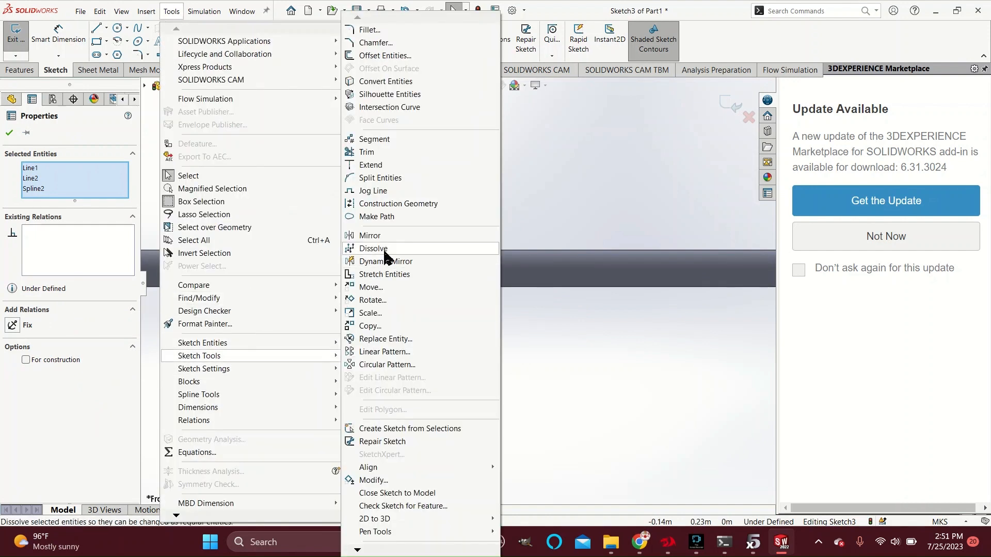
left_click(372, 288)
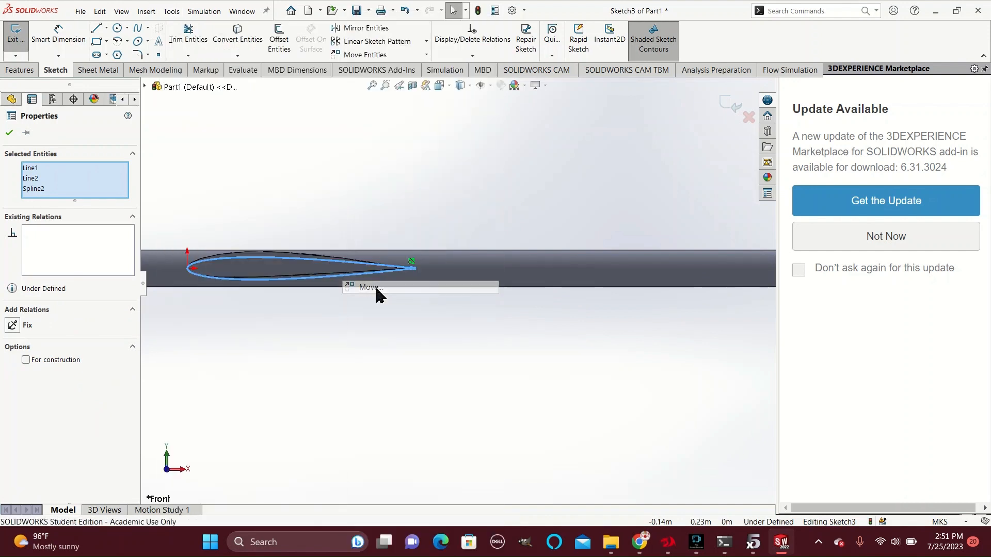
left_click(190, 275)
scroll(193, 274, "up", 3)
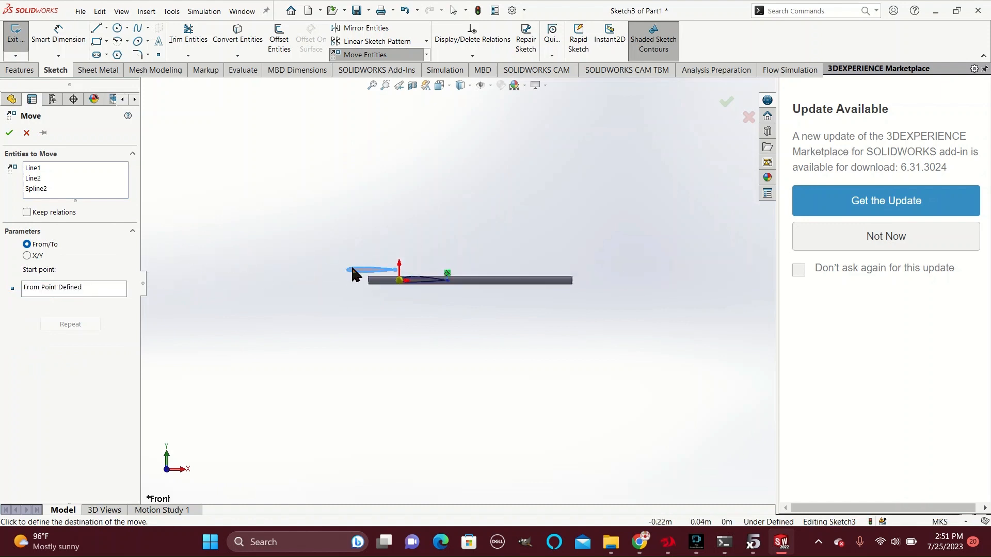
scroll(505, 284, "down", 2)
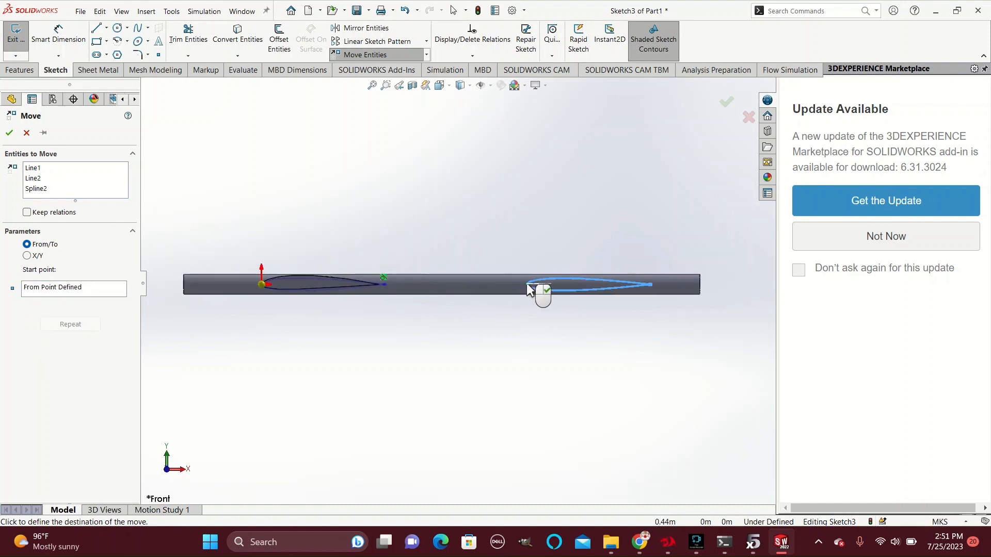
left_click(574, 290)
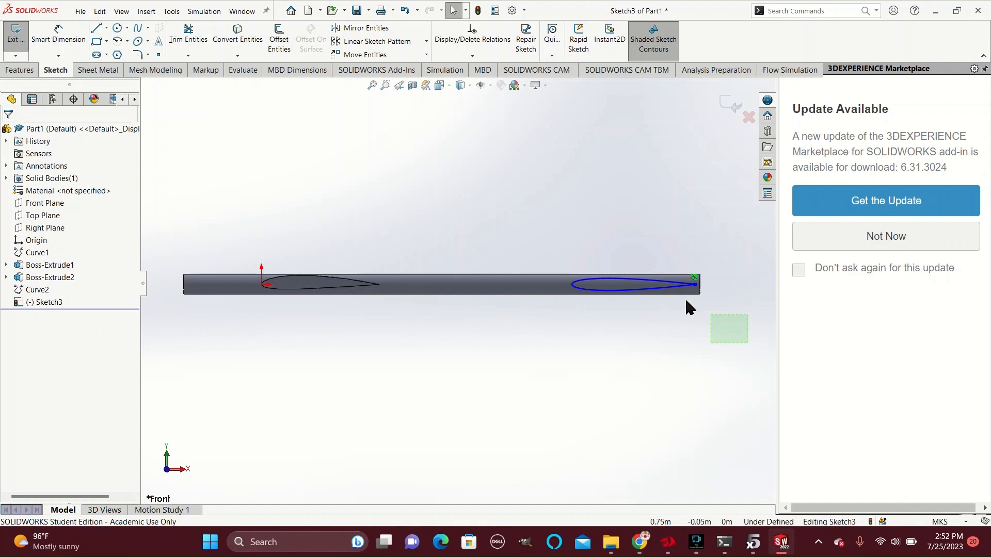
Rotate the tail airfoil profile 3 degrees about its leading edge, raising the trailing edge, and exit the sketch.
left_click_drag(689, 307, 527, 202)
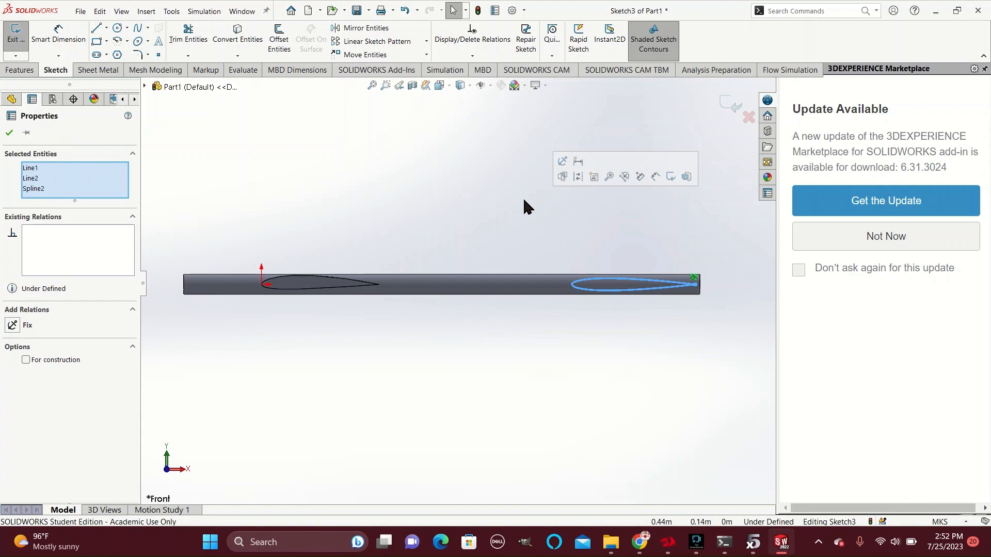
left_click(172, 11)
mouse_move(235, 353)
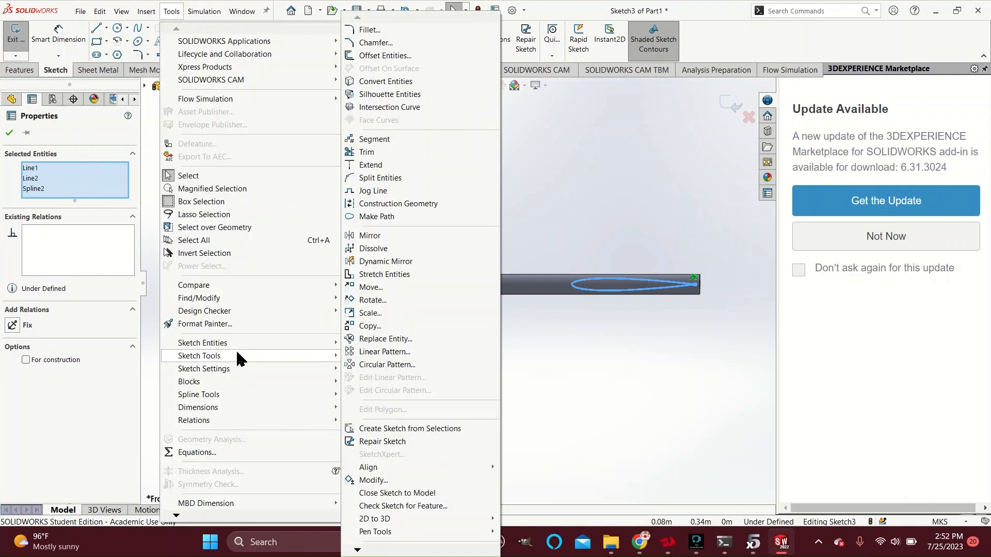
left_click(382, 300)
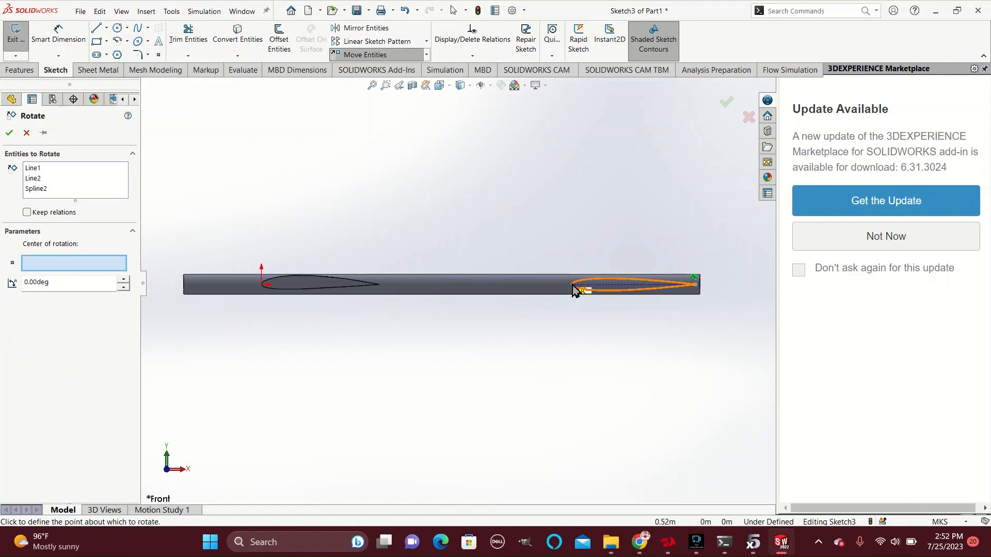
scroll(575, 290, "down", 5)
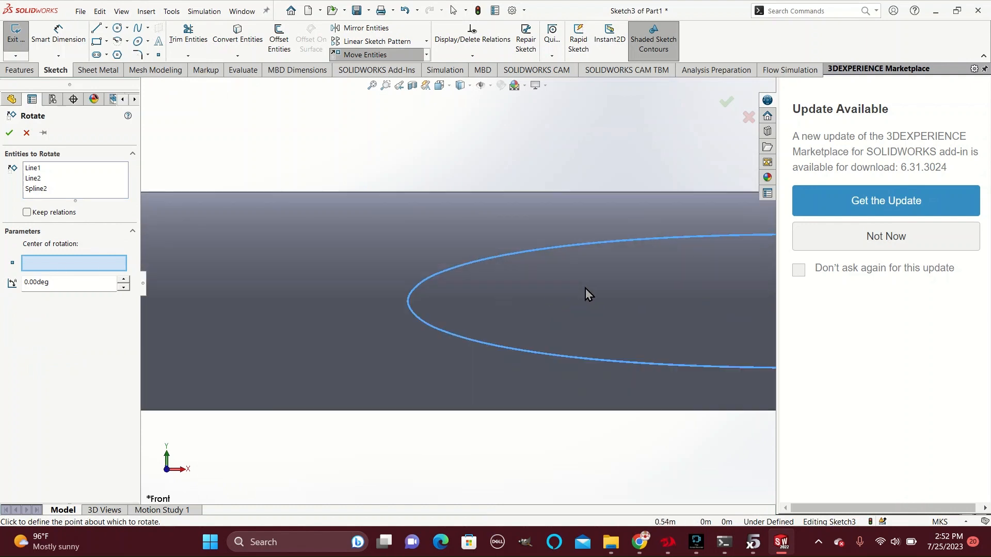
left_click(408, 304)
scroll(407, 302, "up", 5)
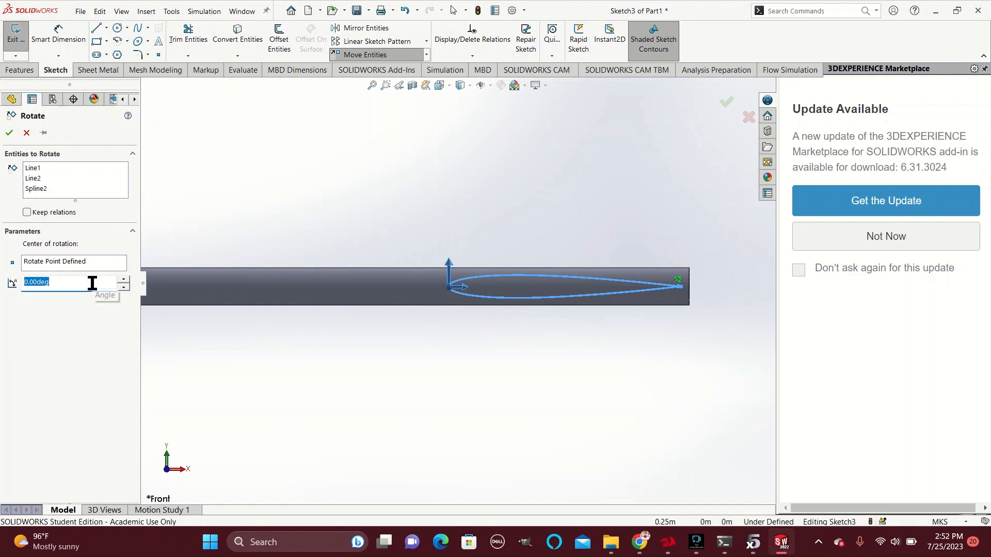
key("Return")
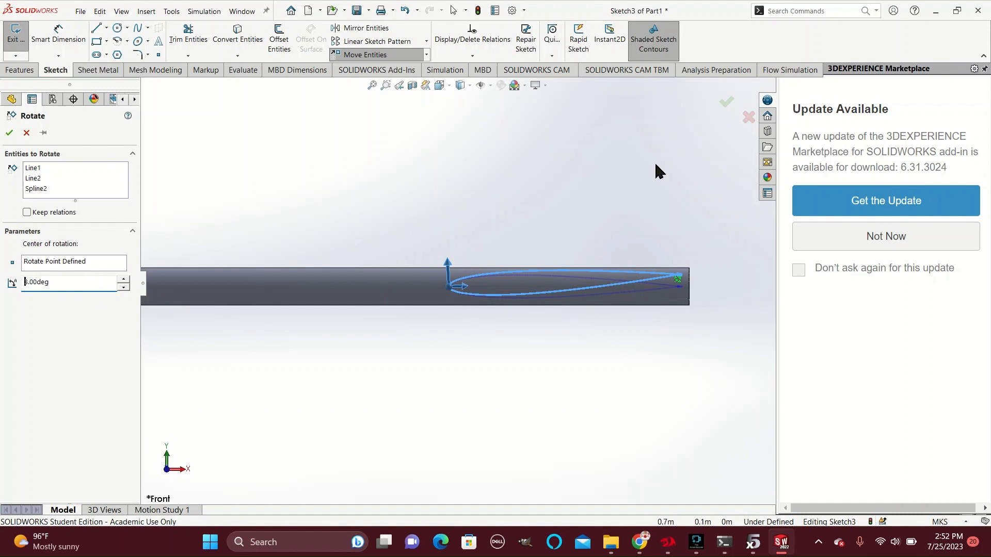
left_click(727, 105)
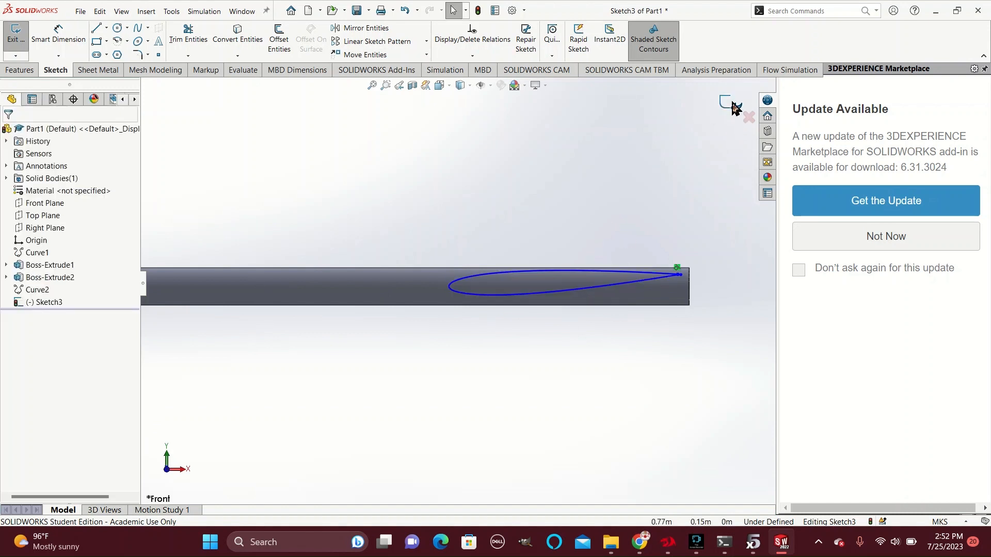
left_click(735, 107)
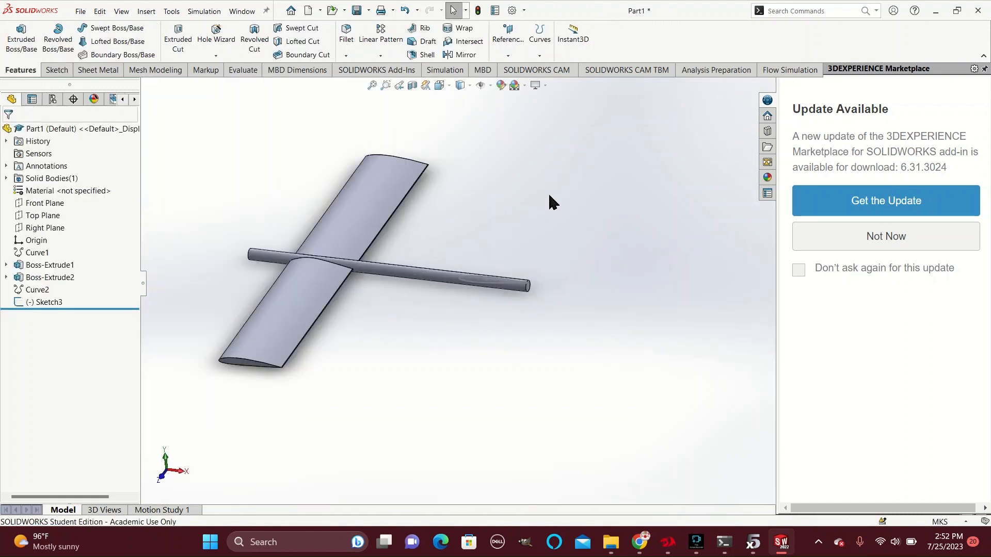
Extrude the tail airfoil sketch as a blind boss 0.189 m deep in both Direction 1 and Direction 2.
left_click(21, 41)
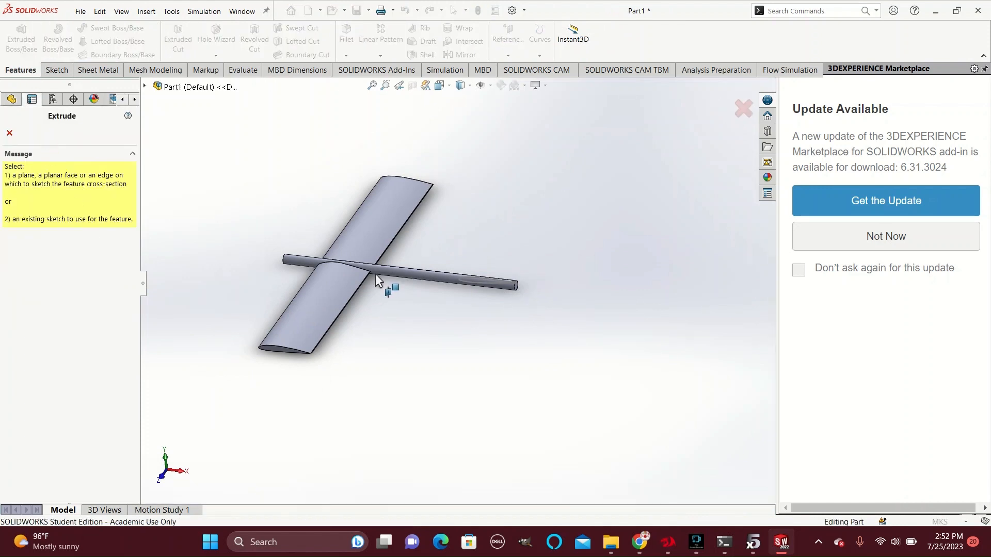
left_click(469, 283)
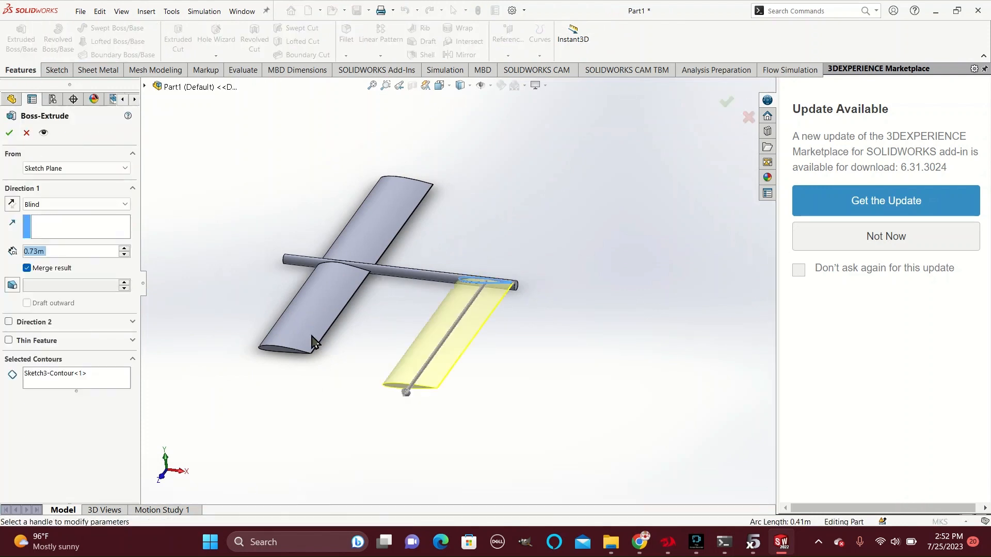
left_click(9, 322)
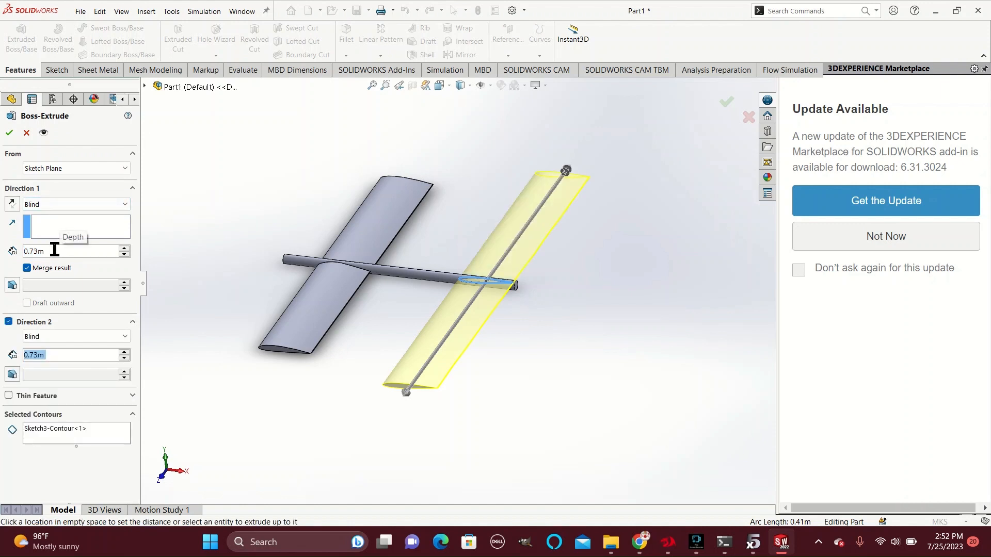
left_click_drag(54, 250, 2, 250)
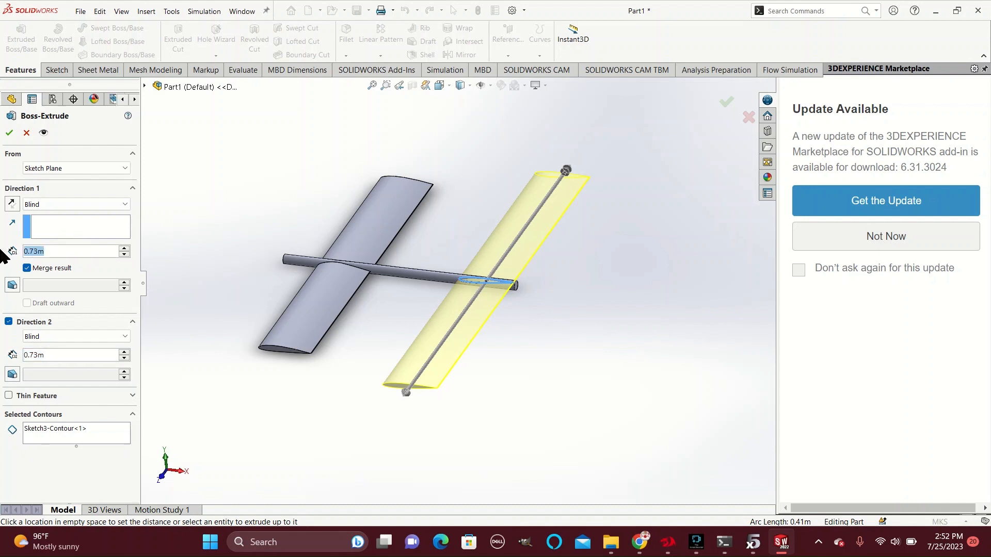
type("0.189")
key("Return")
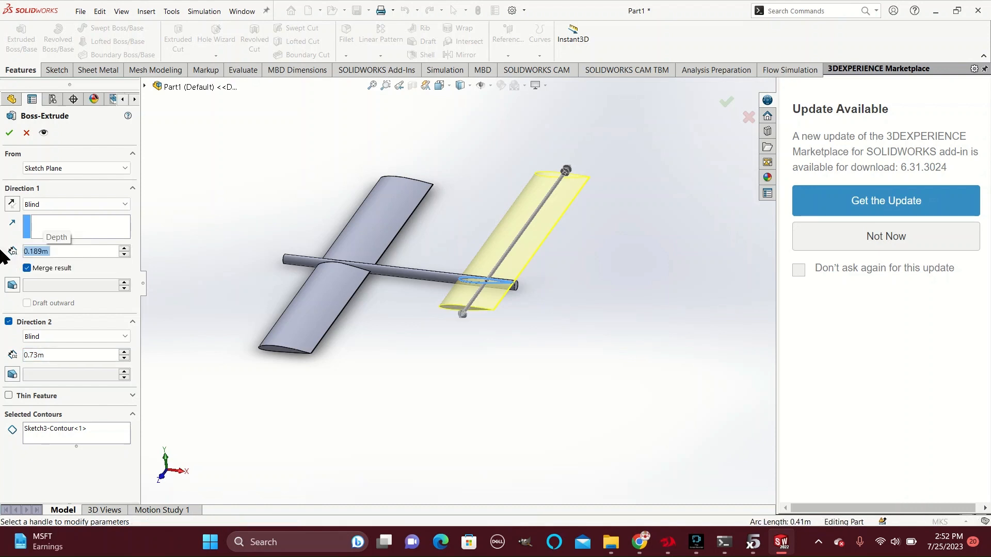
left_click_drag(61, 352, 1, 354)
type("0.189")
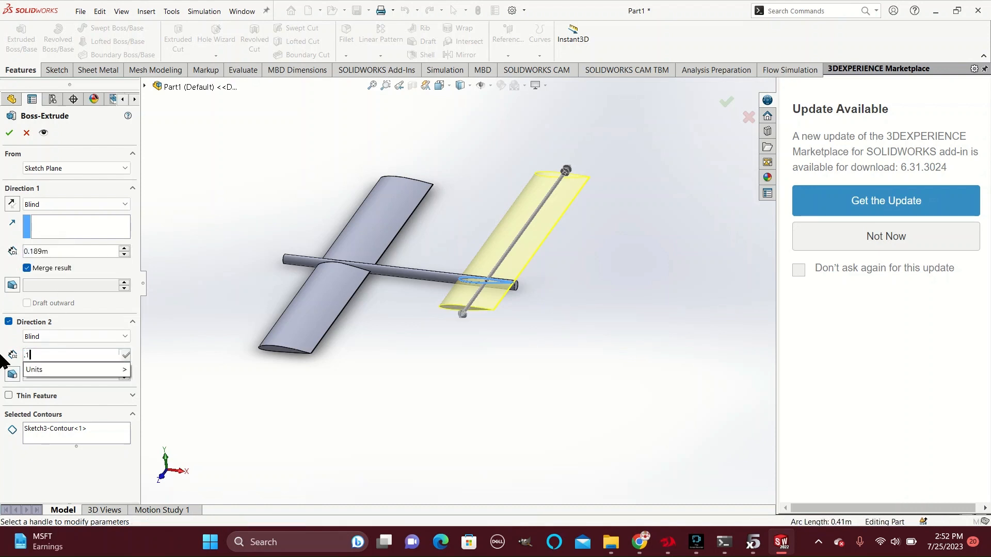
key("Return")
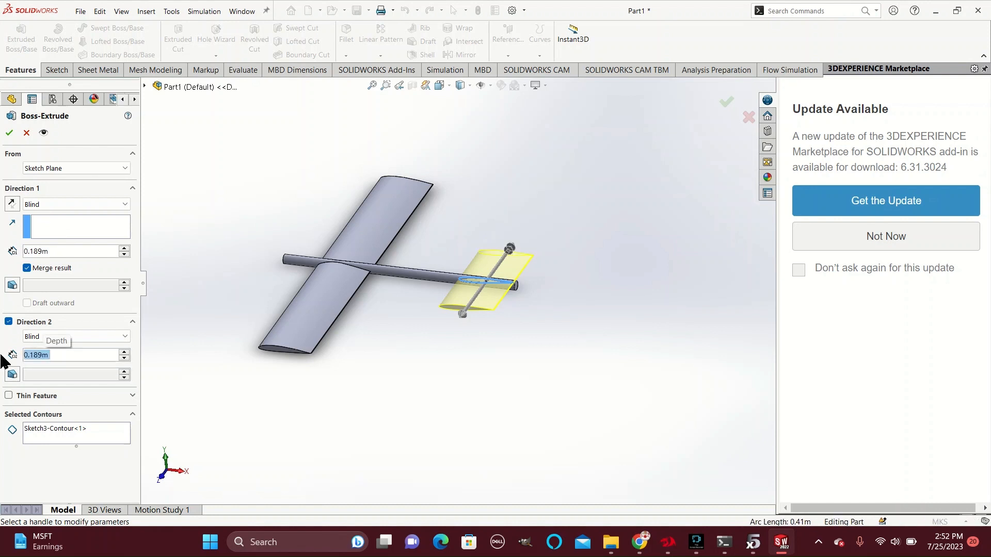
left_click(726, 103)
Start a new sketch on the round rear end face of the fuselage boom.
middle_click_drag(462, 349, 424, 256)
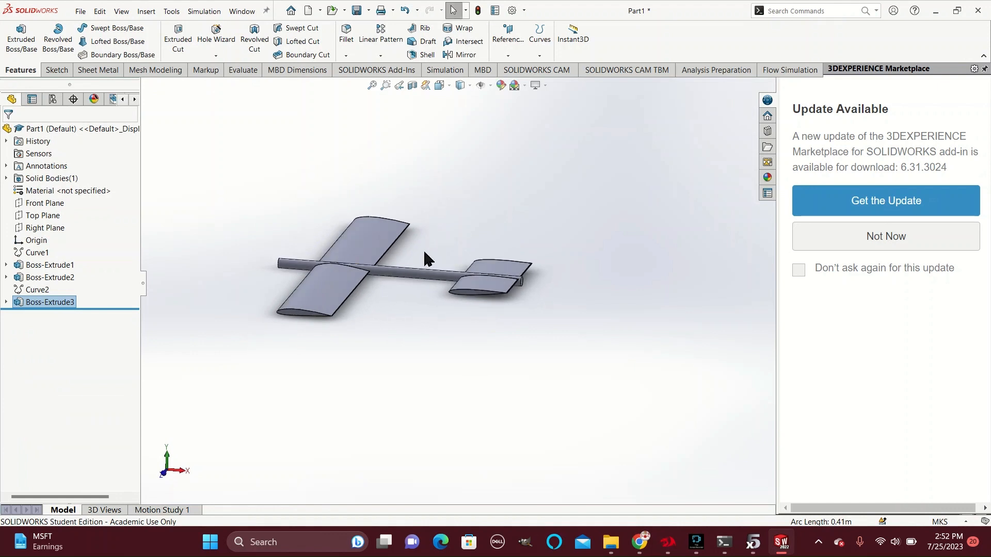
middle_click_drag(534, 225, 448, 249)
scroll(410, 304, "down", 5)
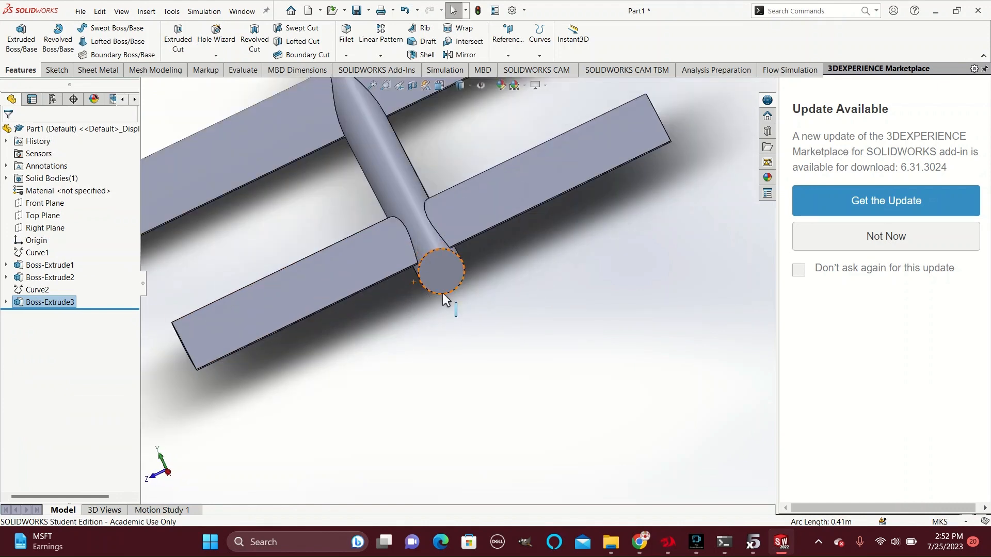
left_click(442, 271)
left_click(489, 241)
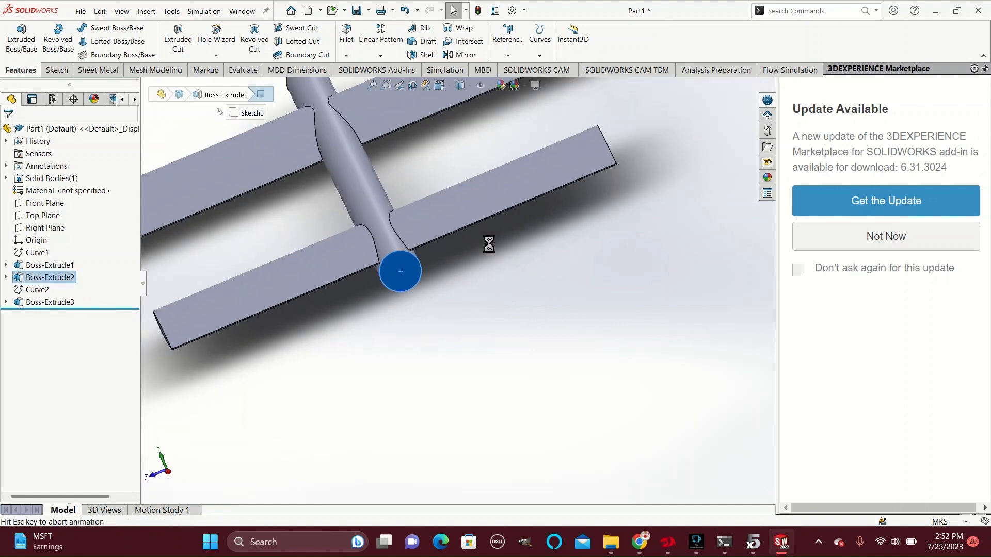
scroll(459, 282, "up", 4)
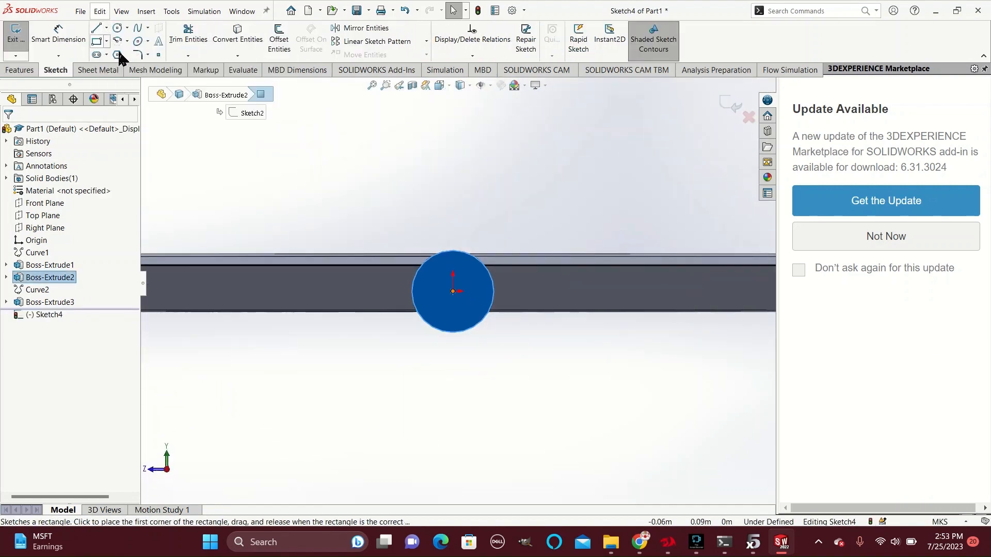
Draw a horizontal midpoint line about 0.013 m long inside the boom's end face, centred directly above the boom's centre.
left_click(106, 41)
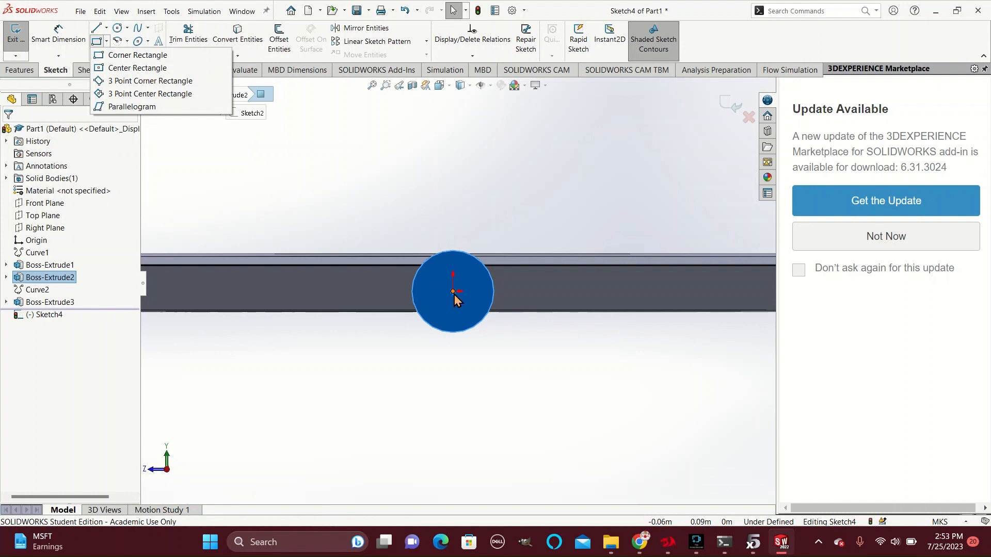
left_click(106, 28)
left_click(126, 67)
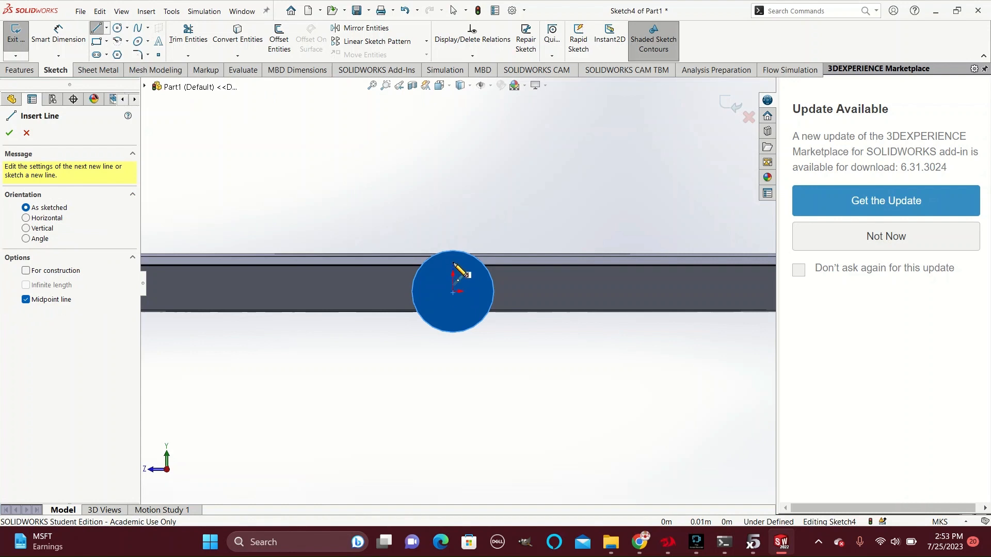
left_click(453, 264)
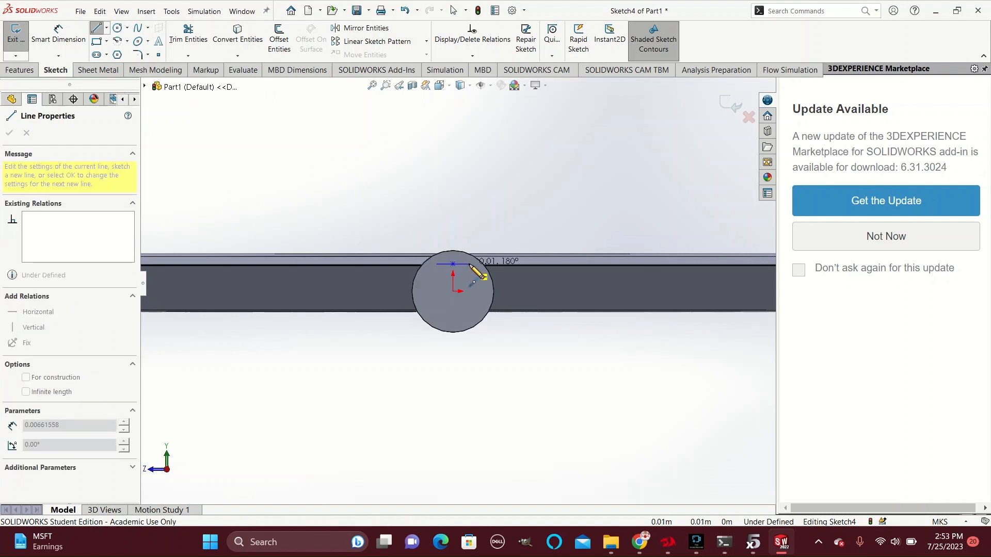
left_click(469, 264)
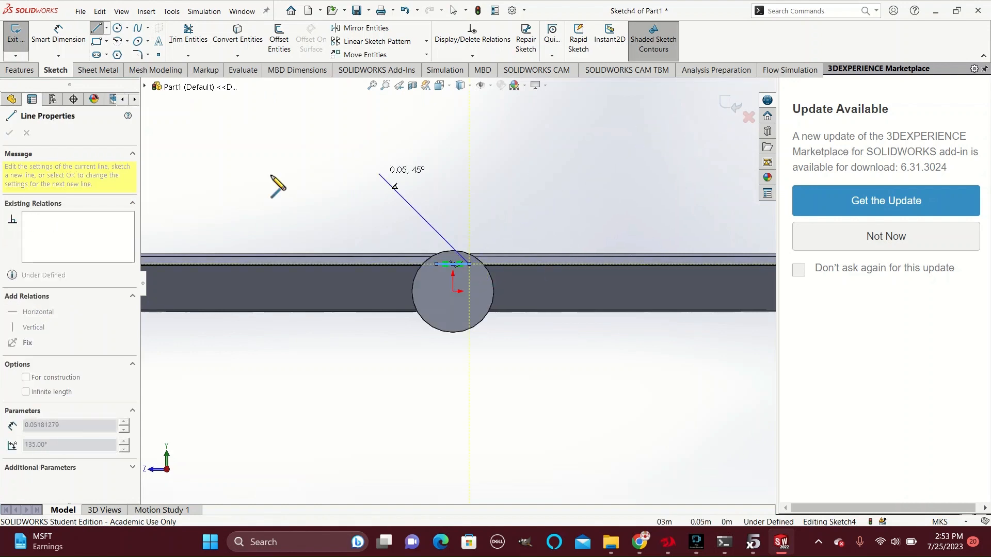
key("Escape")
key("Escape")
Draw two vertical lines about 0.065 m high and a top line to close the fin rectangle above the midpoint line, and exit the sketch.
key("f")
key("l")
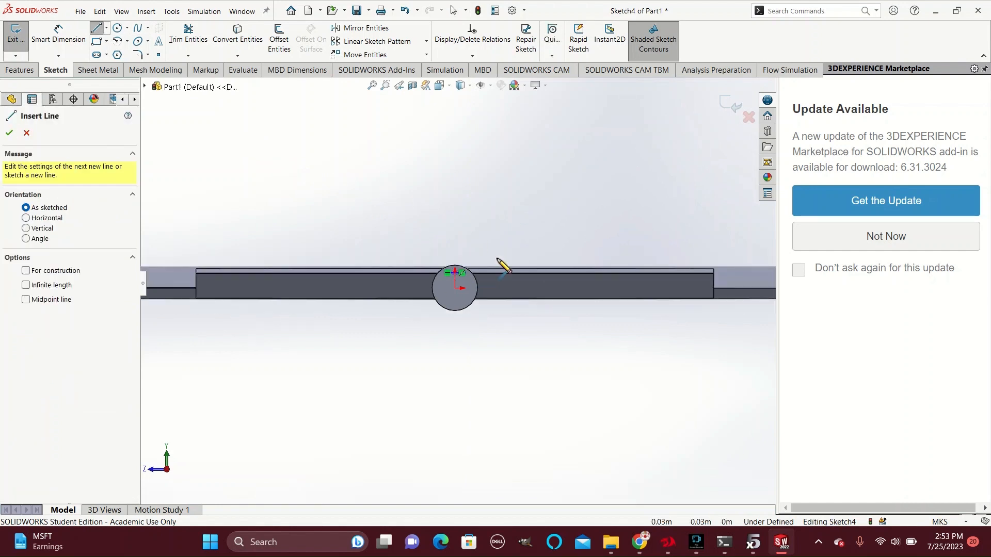
left_click(446, 272)
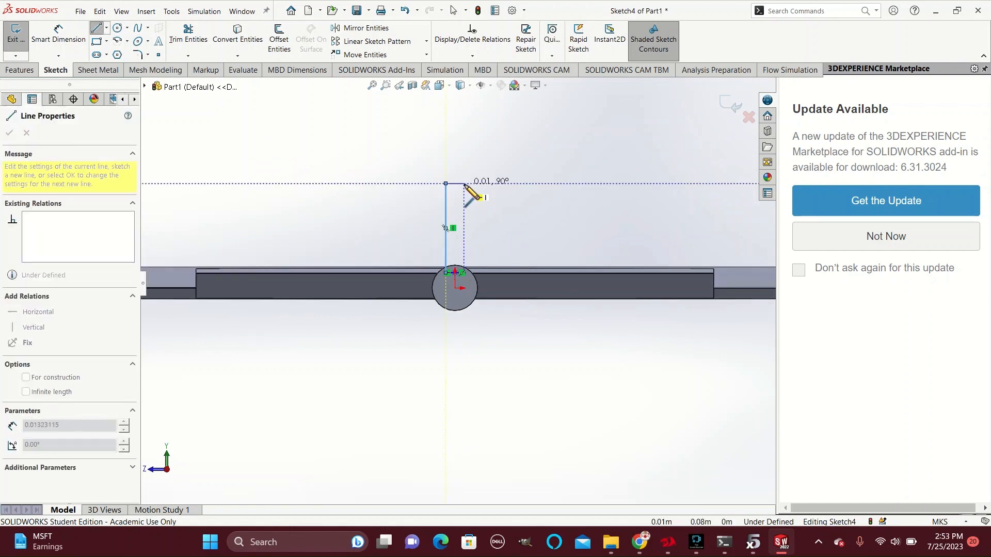
left_click(463, 183)
left_click(464, 272)
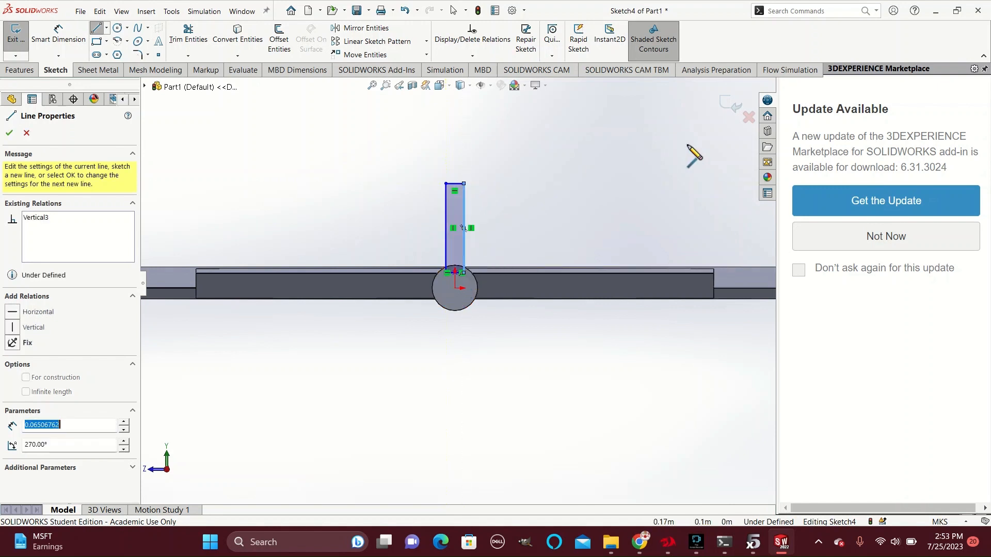
left_click(729, 104)
Extrude the fin rectangle as a blind boss forward along the boom, reversing the direction and shortening it to about the horizontal tail's chord.
key("ctrl+7")
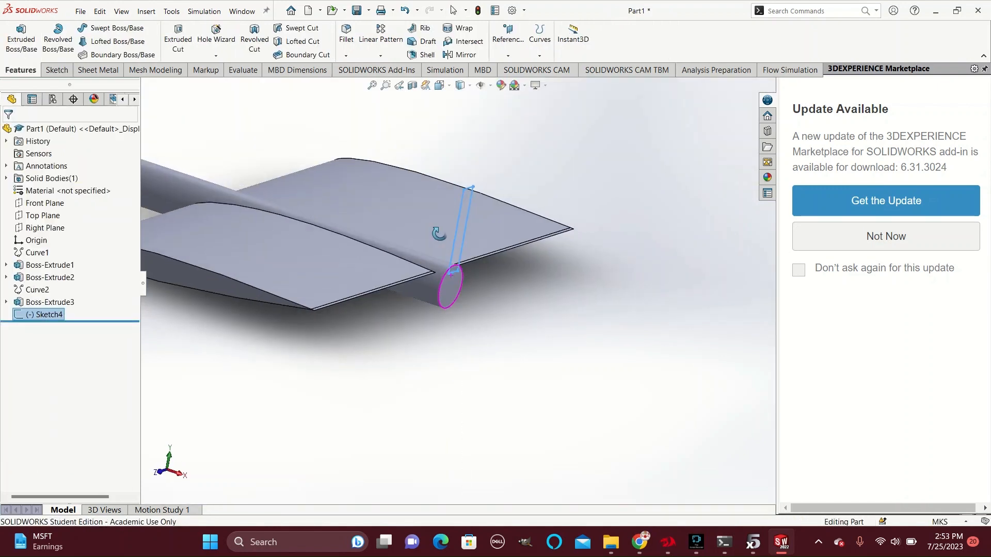
left_click(21, 39)
left_click(12, 203)
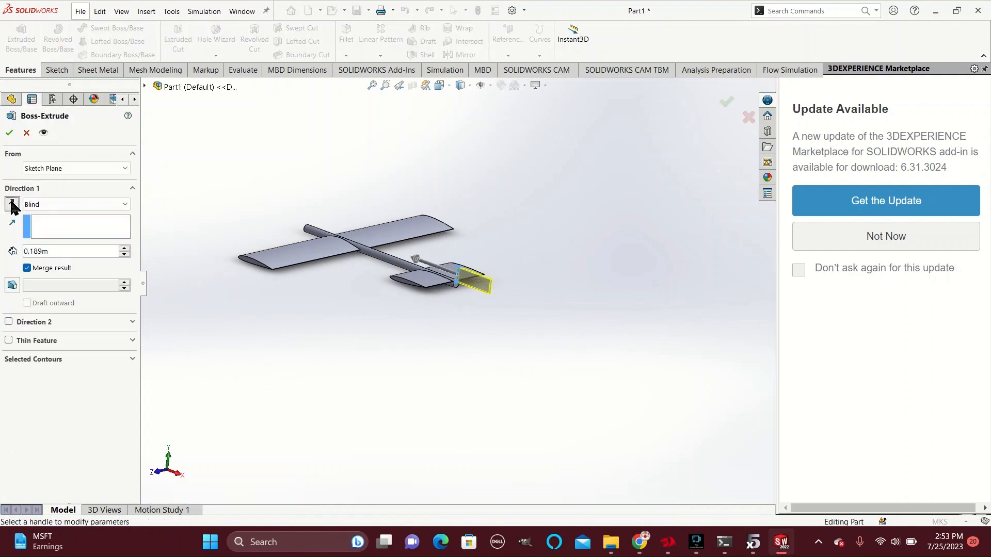
middle_click_drag(367, 315, 428, 275)
left_click_drag(424, 262, 436, 266)
left_click(726, 102)
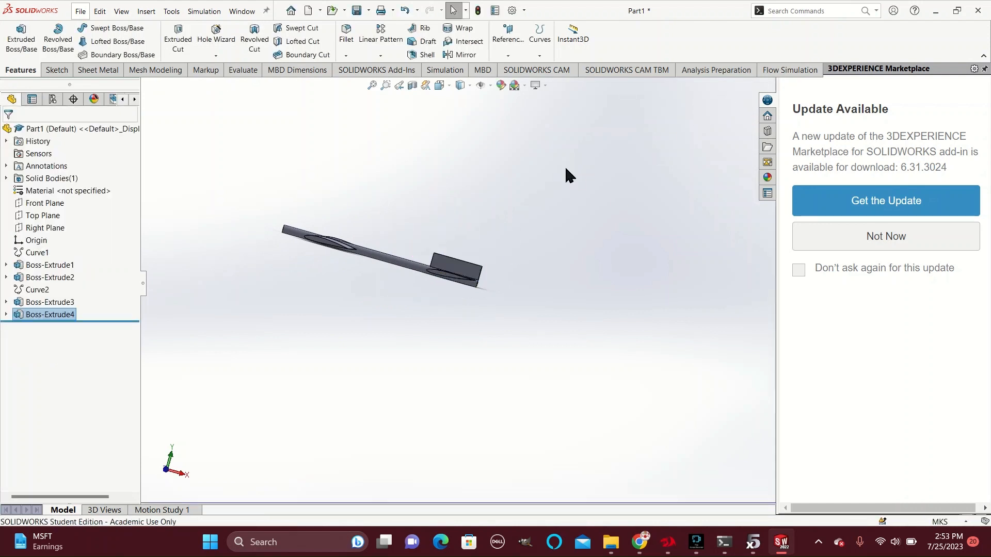
Save the part as BasicPlane in the Aircraft Solidworks folder.
middle_click_drag(565, 167, 575, 222)
left_click(81, 11)
left_click(123, 145)
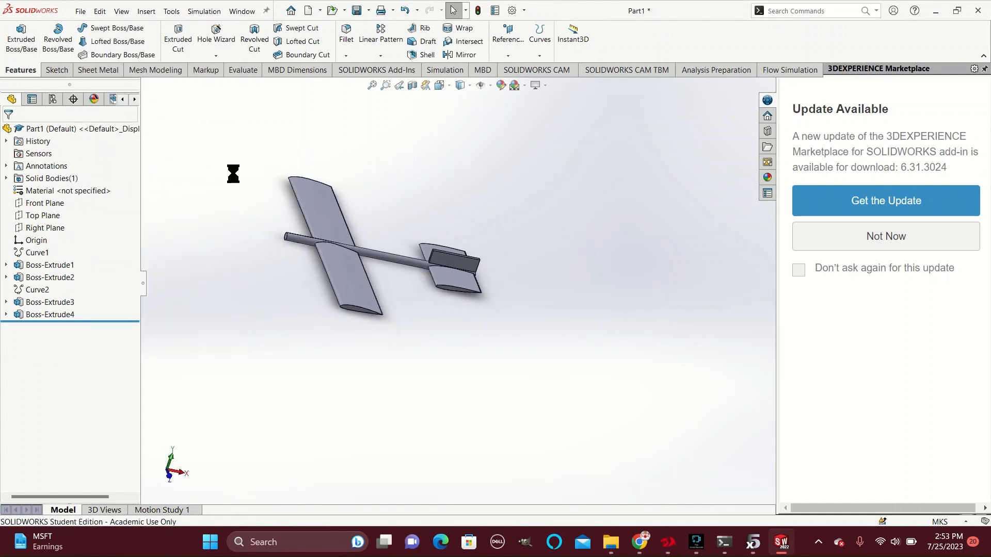
type("BasicPlane")
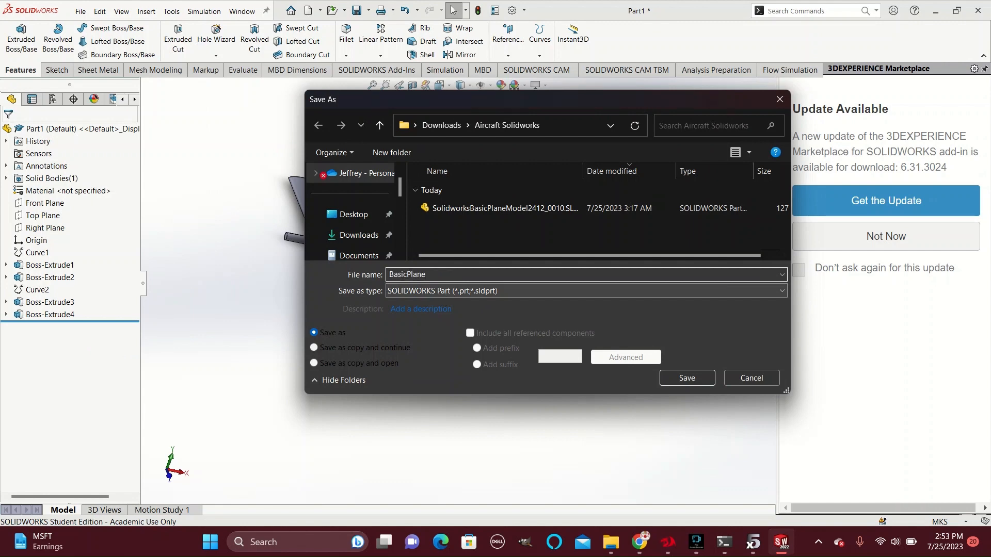
key("Return")
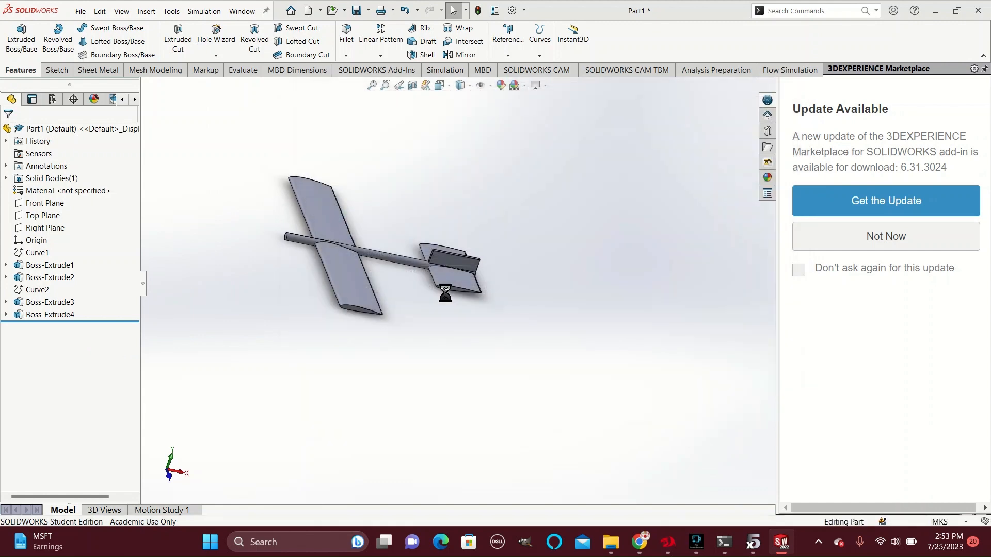
left_click(344, 282)
left_click(317, 214, "ctrl")
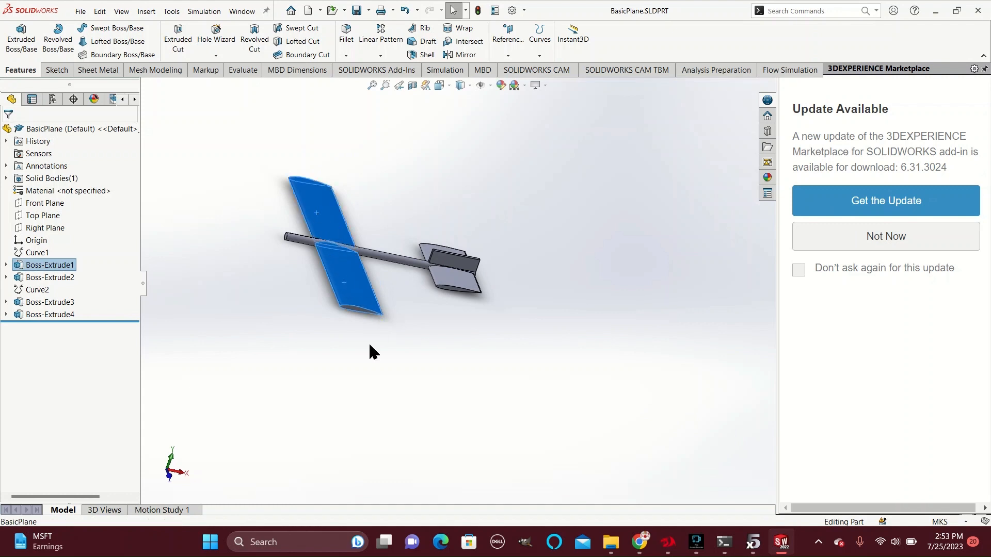
middle_click_drag(361, 357, 325, 354)
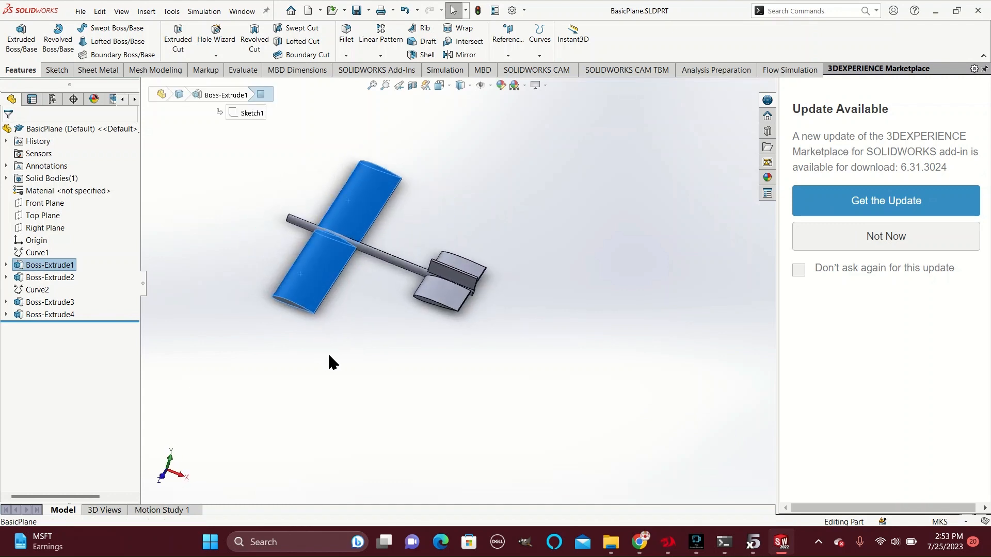
scroll(374, 163, "down", 2)
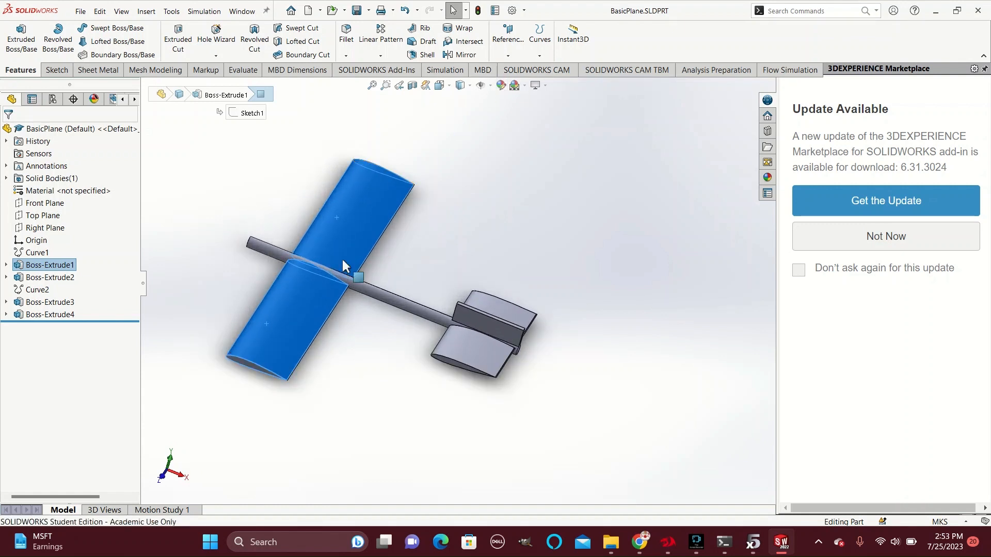
left_click(336, 328)
Apply a bright green colour to both upper faces of the main wing.
left_click(303, 301)
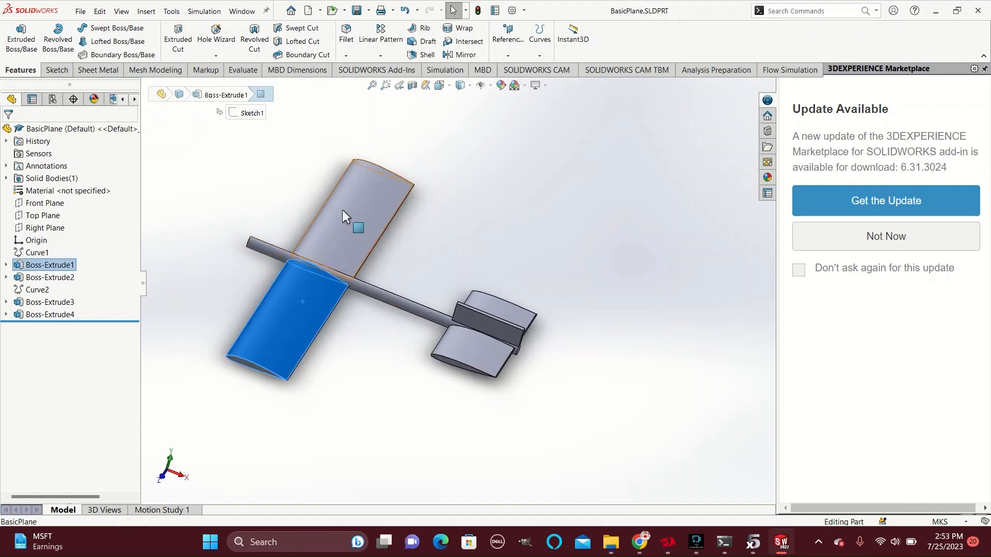
left_click(352, 228, "ctrl")
right_click(351, 228)
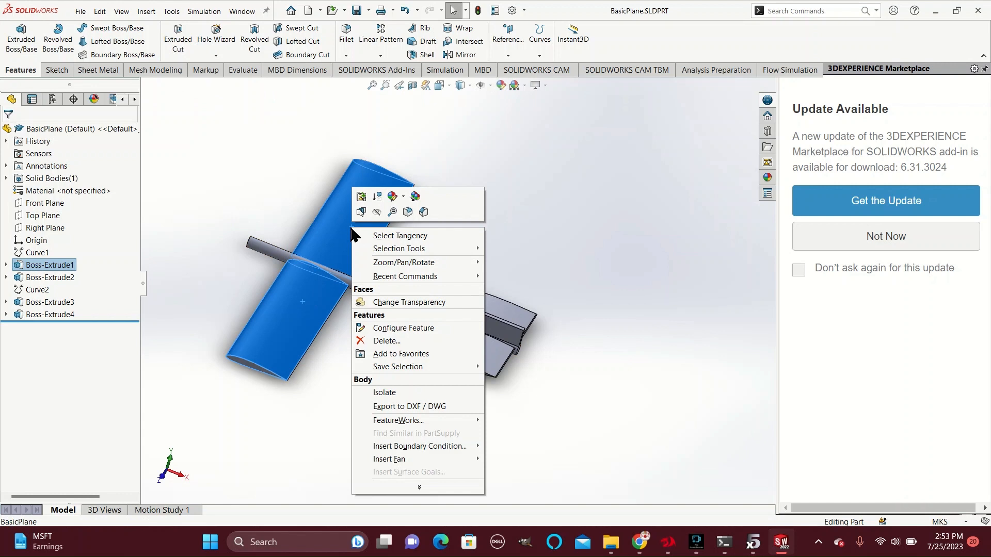
left_click(394, 196)
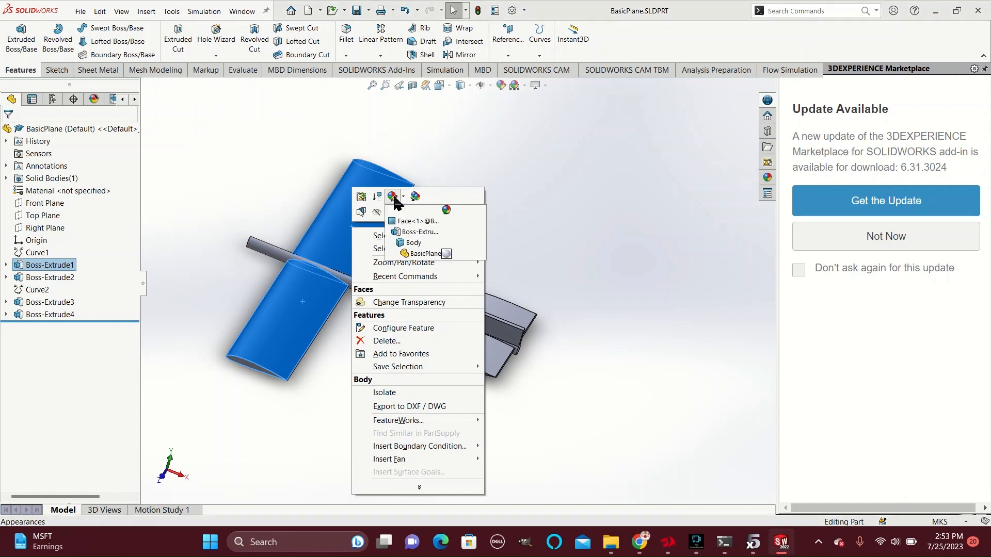
left_click(402, 231)
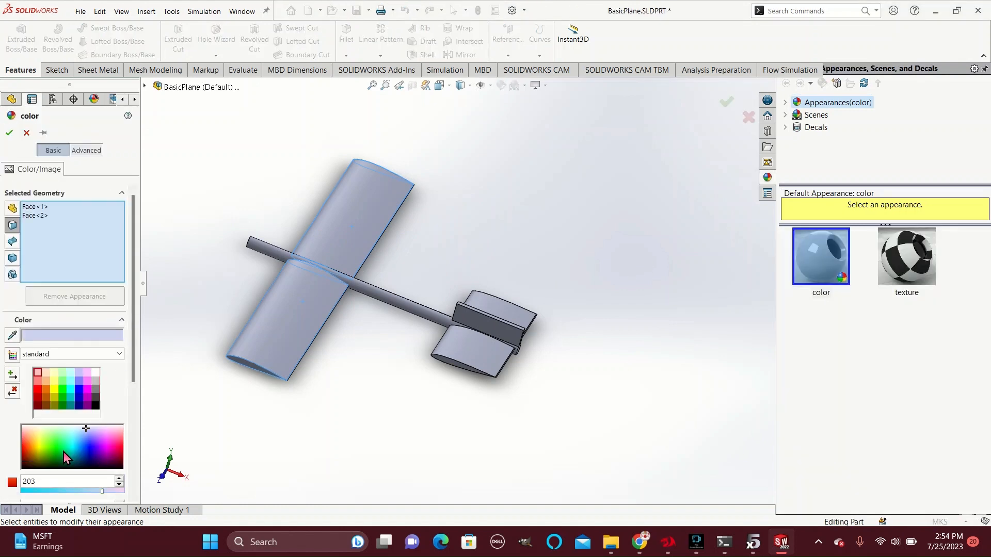
left_click(64, 452)
left_click(55, 444)
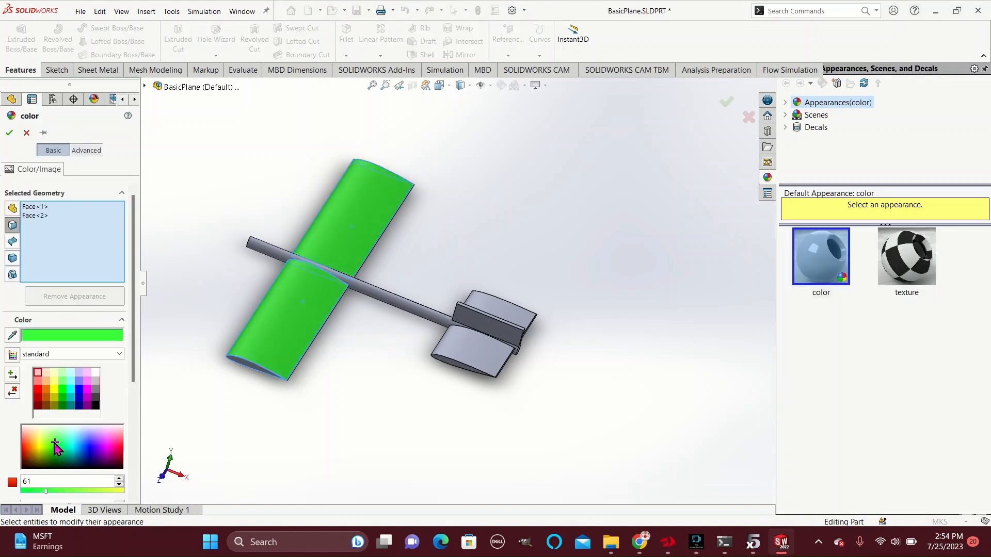
left_click(9, 132)
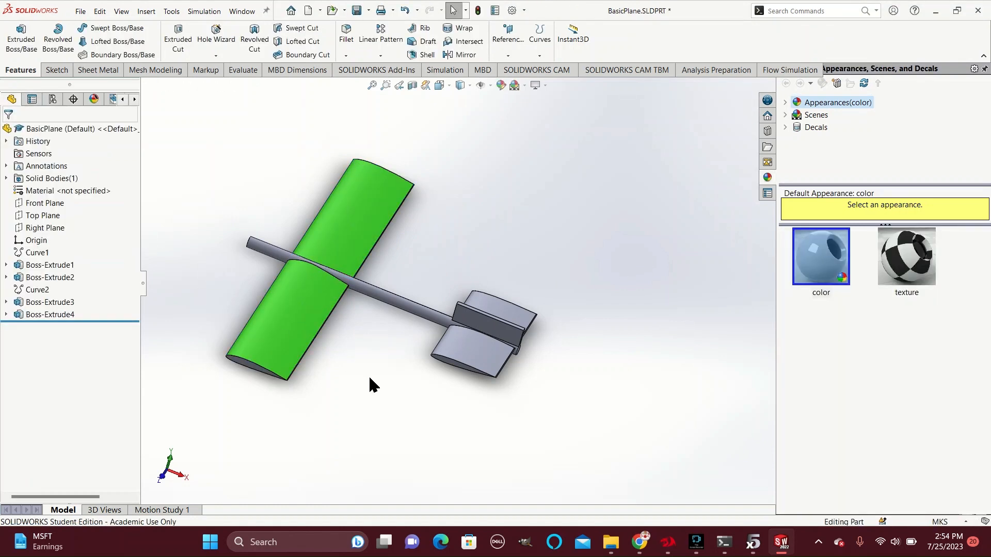
Apply a red colour to both upper faces of the horizontal tail.
left_click(486, 348)
left_click(507, 316, "ctrl")
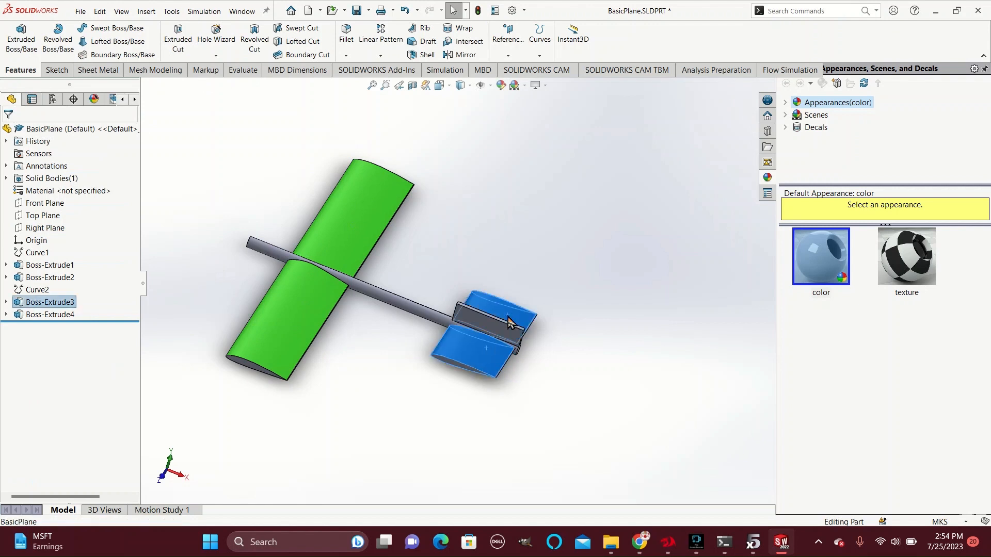
left_click(570, 269)
left_click(572, 293)
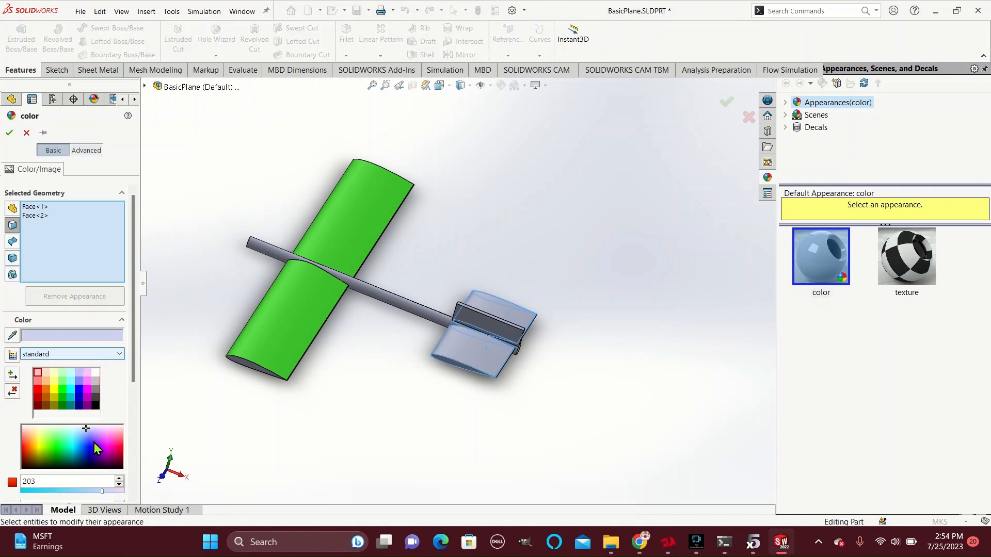
left_click(106, 452)
left_click(122, 449)
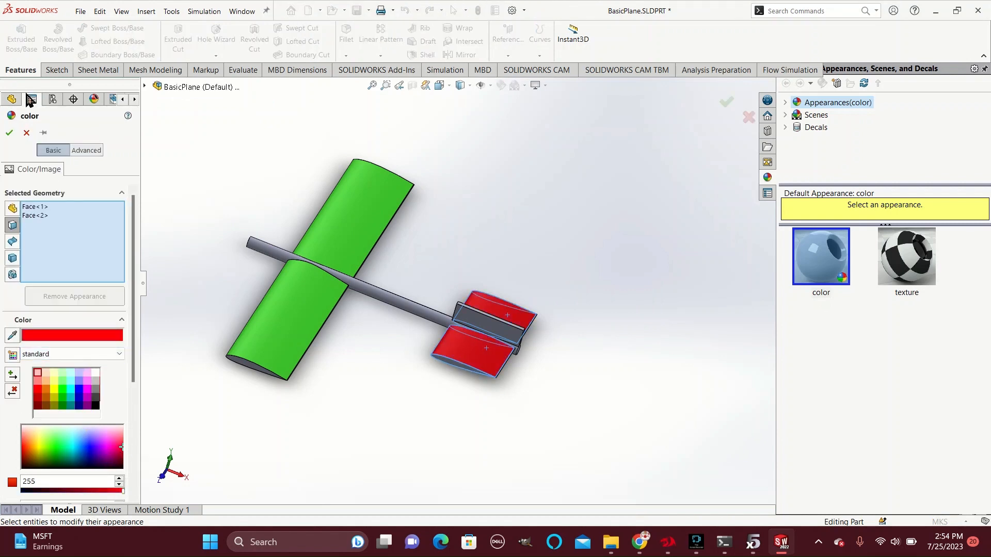
left_click(8, 132)
Apply a deep blue colour to the vertical fin's side, top and end faces, including the rear face shared with the boom.
middle_click_drag(573, 351, 479, 316)
left_click(478, 316)
scroll(515, 328, "down", 10)
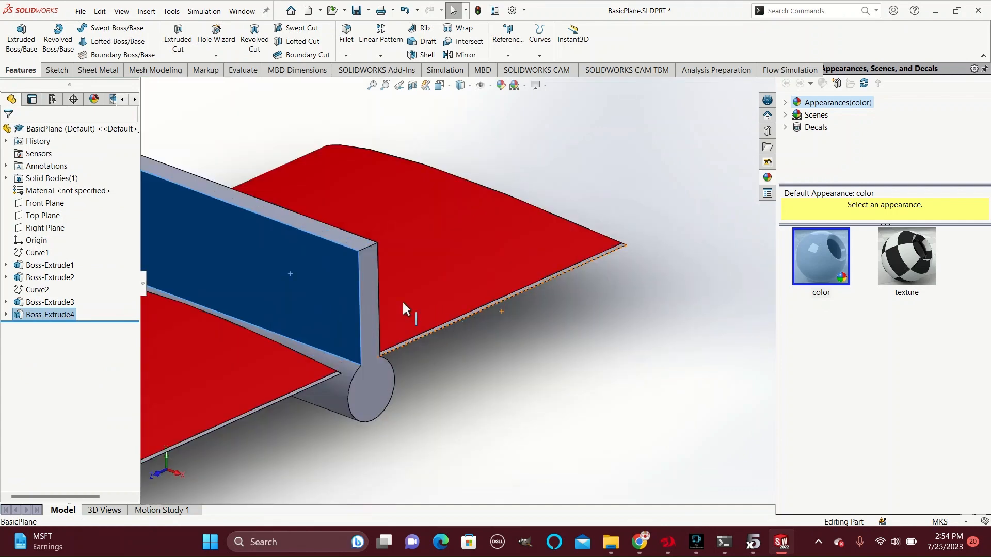
left_click(368, 308, "ctrl")
left_click(326, 236, "ctrl")
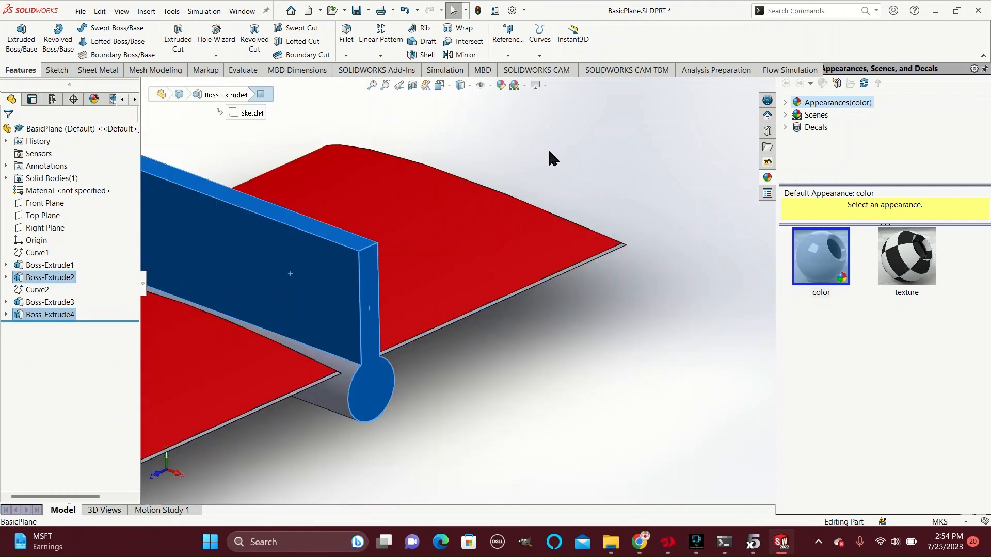
middle_click_drag(546, 150, 520, 180)
scroll(453, 239, "up", 10)
middle_click_drag(481, 263, 394, 329)
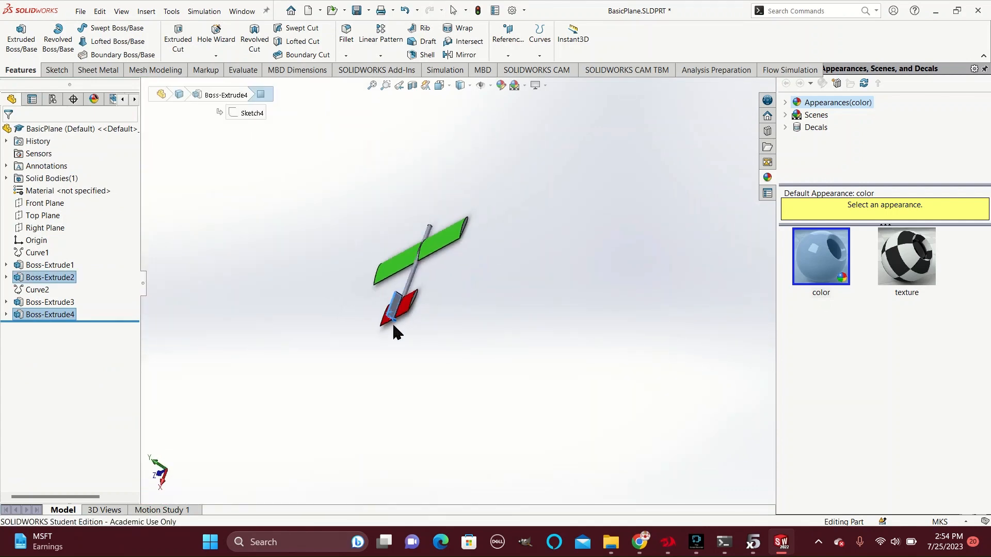
scroll(423, 283, "down", 6)
left_click(425, 267, "ctrl")
middle_click_drag(542, 213, 530, 365)
right_click(431, 242)
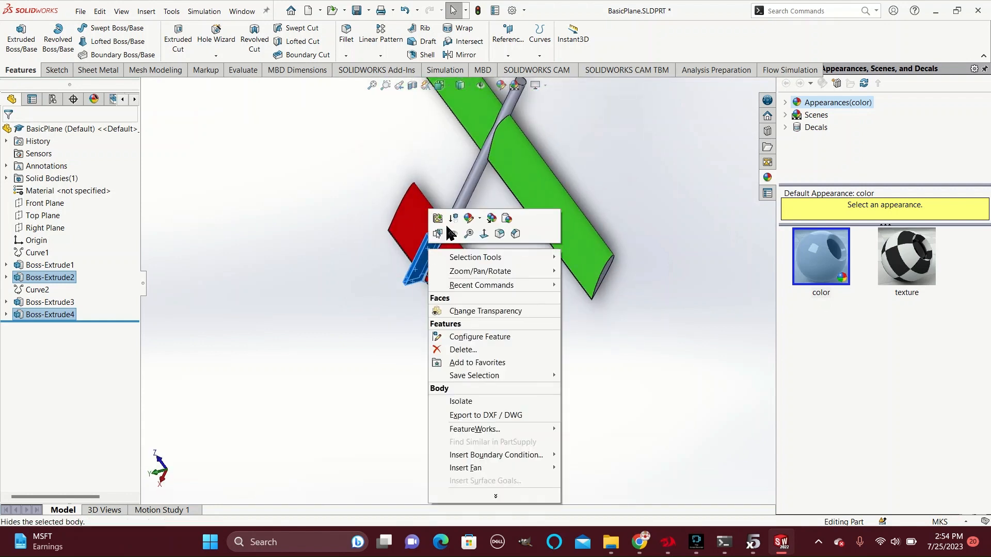
left_click(468, 220)
left_click(478, 242)
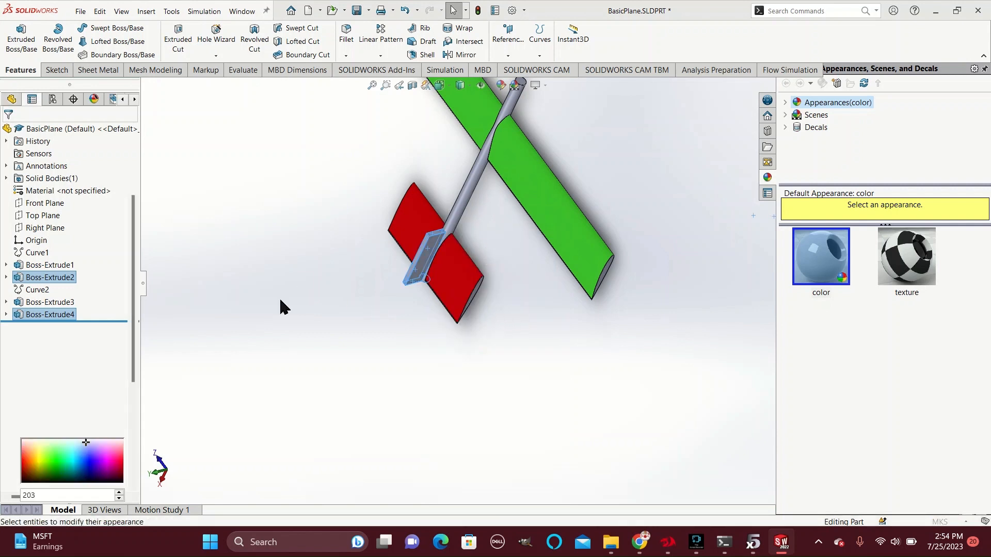
mouse_move(71, 447)
left_mouse_down()
mouse_move(30, 433)
mouse_move(24, 445)
mouse_move(30, 451)
mouse_move(38, 439)
mouse_move(79, 455)
left_mouse_up()
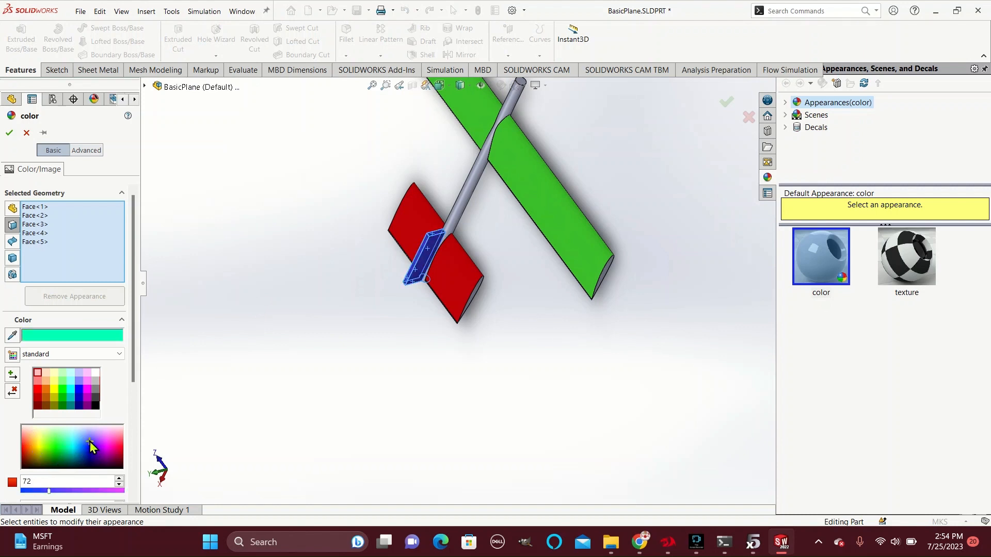
left_click(87, 451)
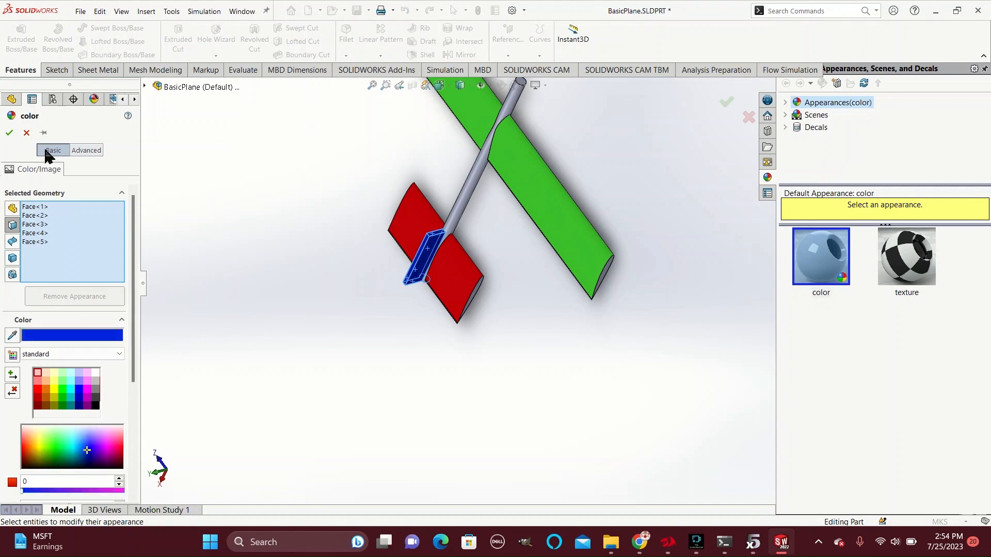
left_click(9, 132)
Apply a magenta colour to the cylindrical outer face of the fuselage boom.
middle_click_drag(369, 356, 677, 283)
middle_click_drag(553, 301, 457, 298)
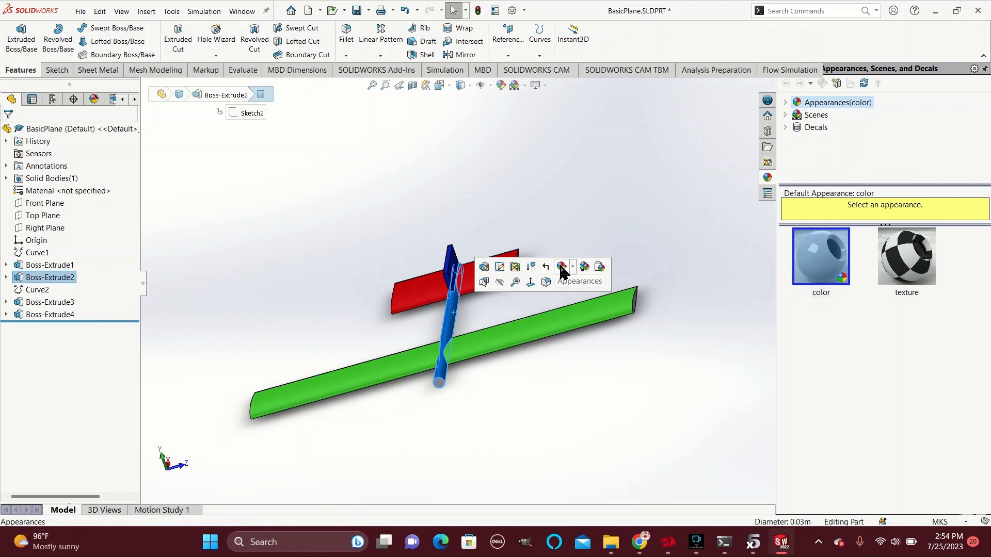
mouse_move(562, 268)
left_click(575, 292)
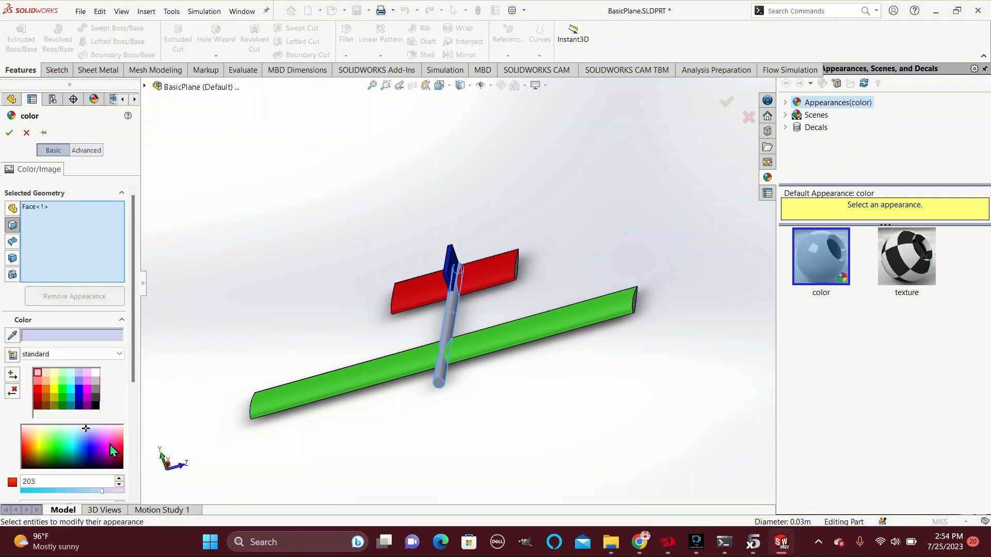
left_click(109, 445)
left_click(727, 107)
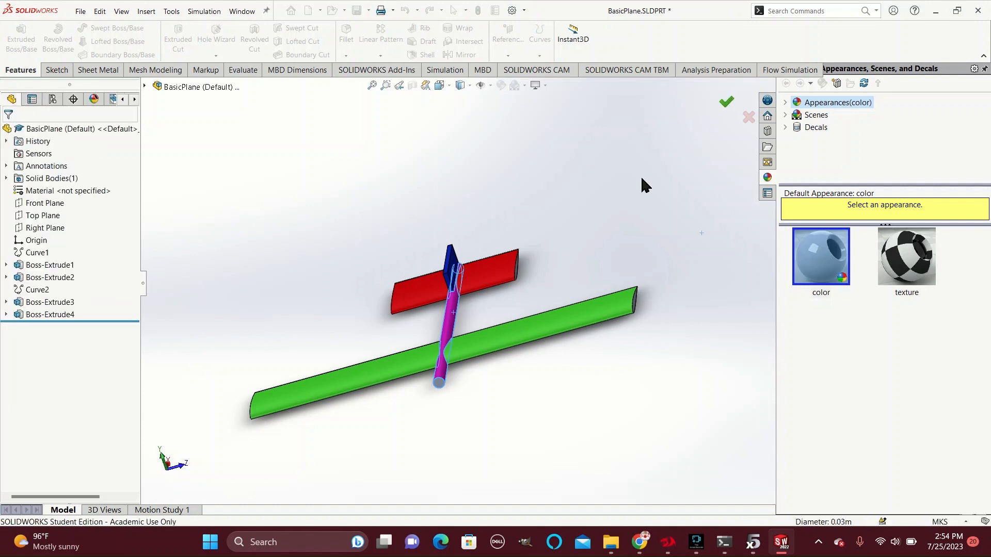
Save the coloured BasicPlane part.
middle_click_drag(555, 241, 568, 223)
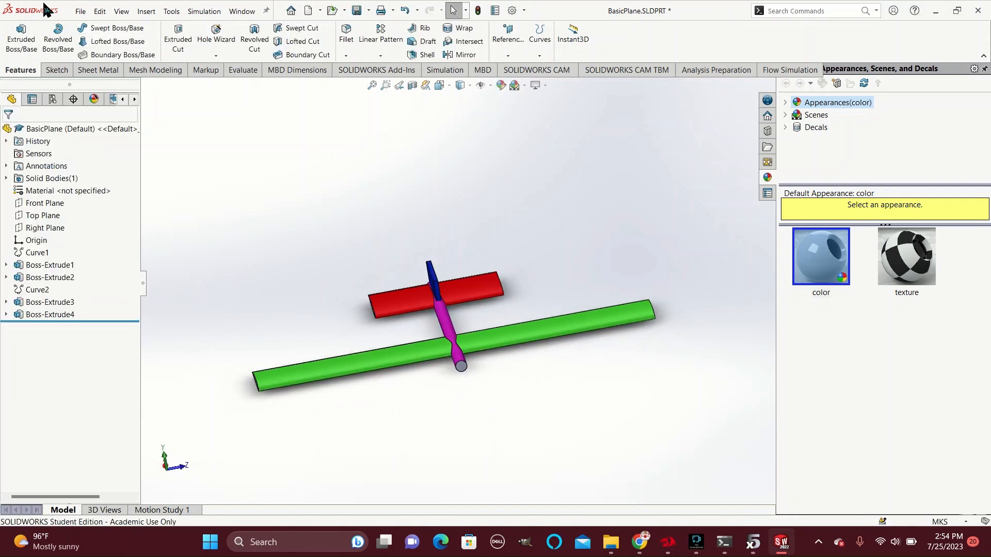
left_click(80, 11)
left_click(104, 131)
middle_click_drag(312, 284, 326, 328)
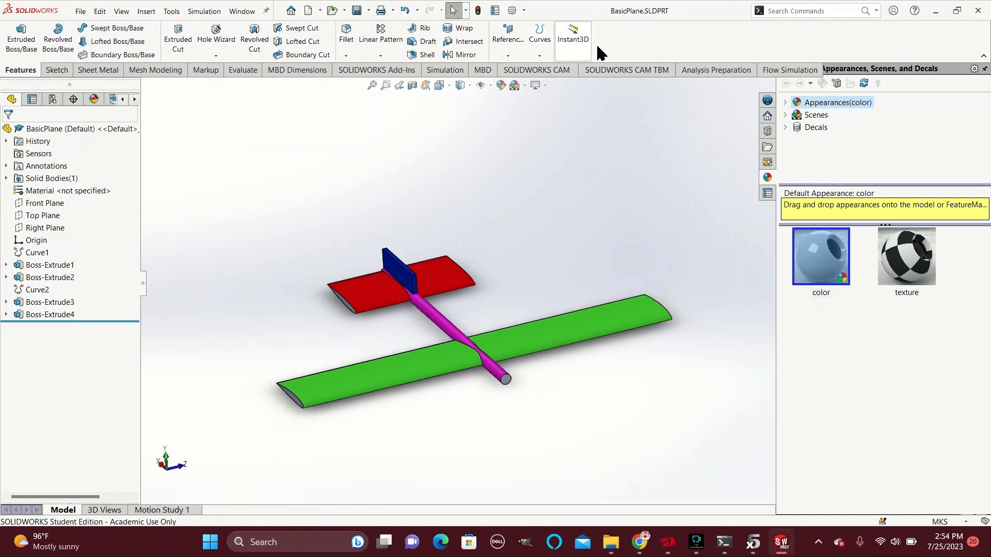